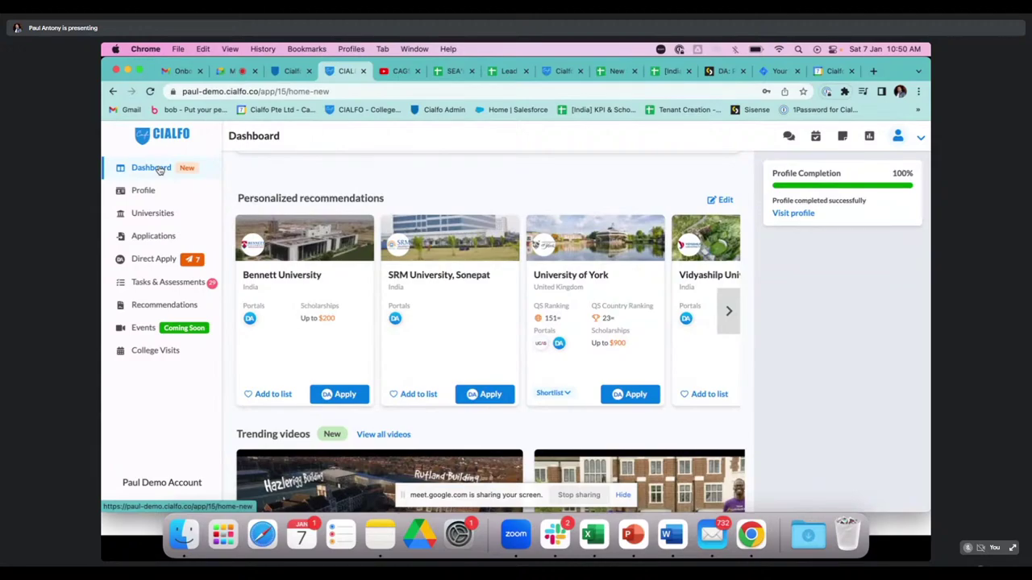
- Look through the student dashboard's recommendations, trending videos, study guides and application charts, then return to the university search
scroll(357, 179, down, 2)
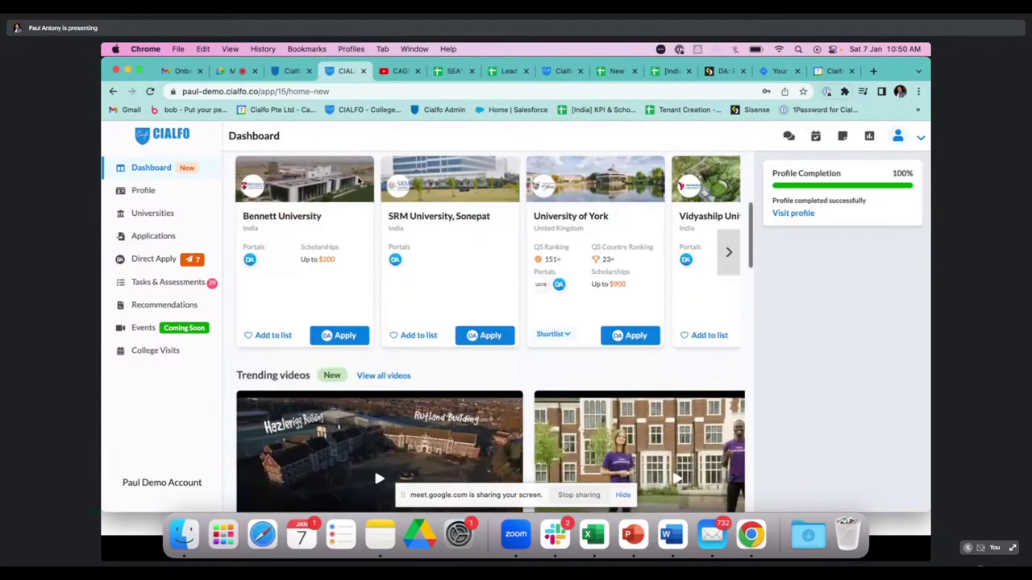
scroll(359, 181, down, 10)
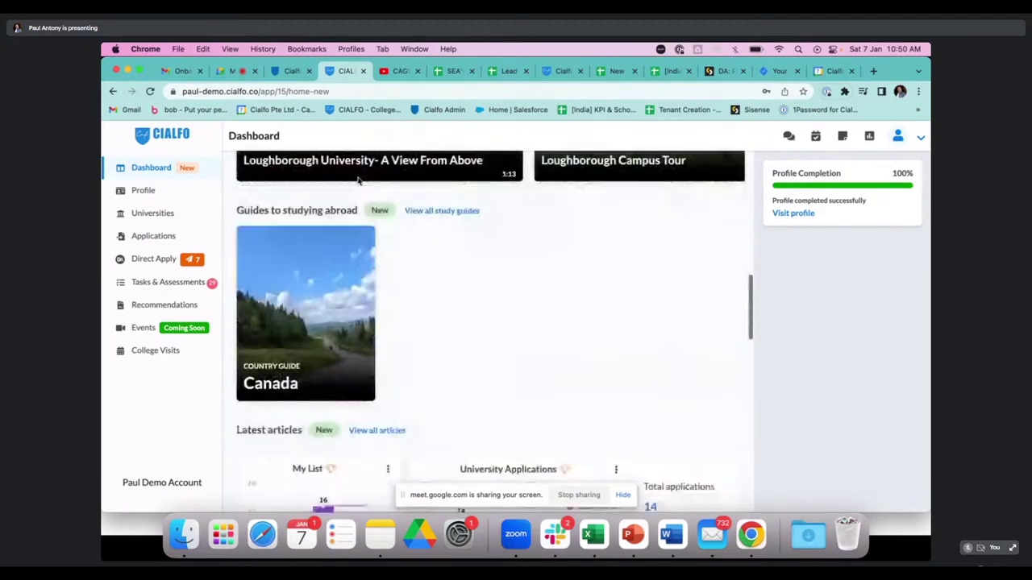
scroll(475, 407, down, 3)
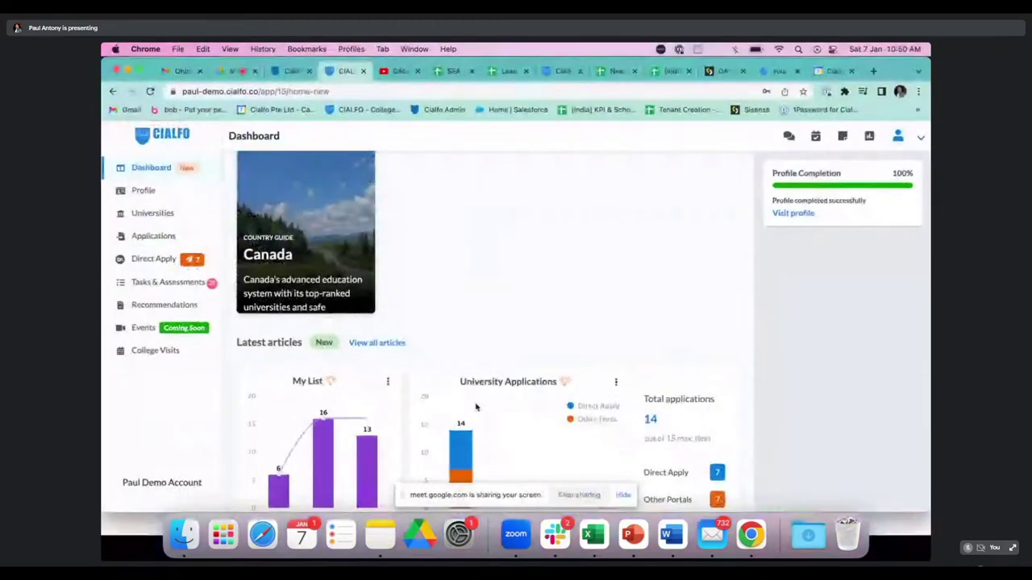
scroll(476, 408, up, 12)
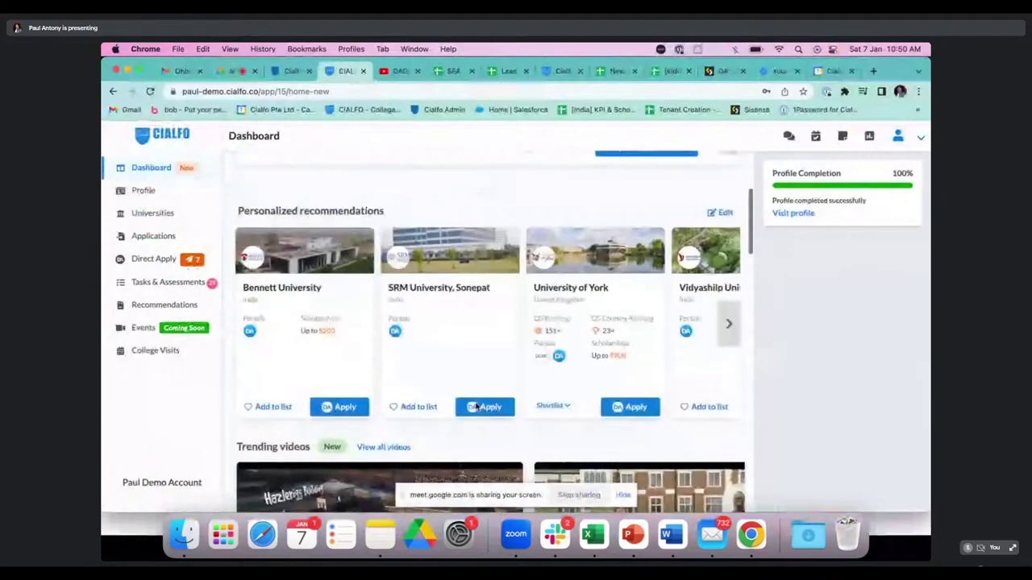
scroll(476, 408, up, 1)
scroll(475, 408, up, 6)
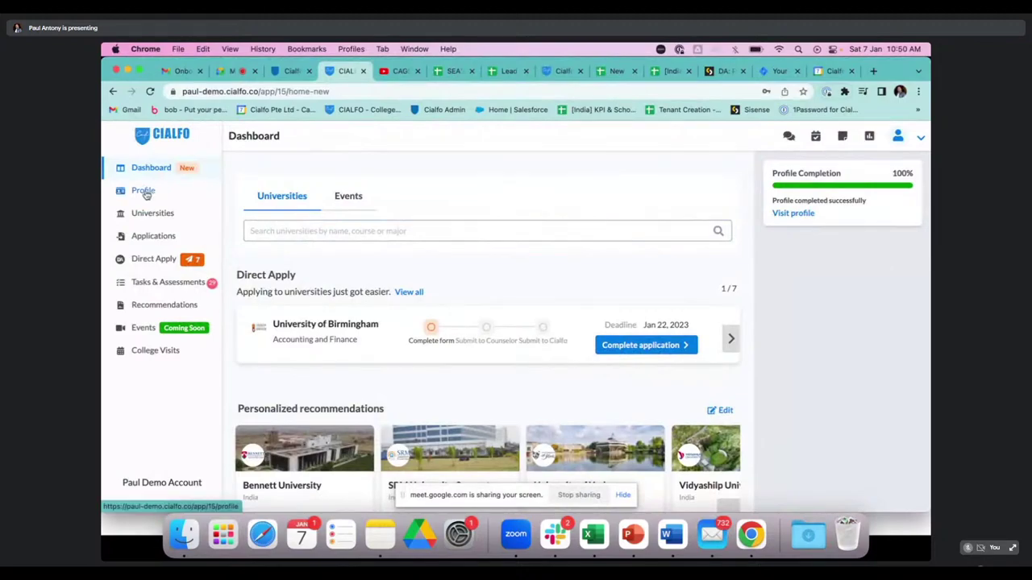
- Open the student profile and examine its sections from Personal Information through tests and contacts to Extra-curricular Activities
click(143, 191)
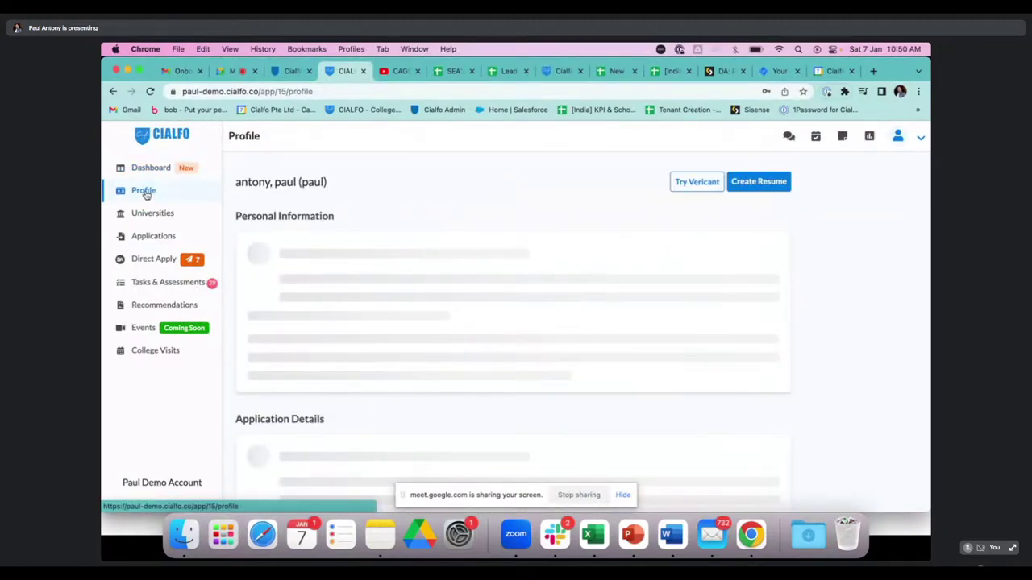
click(141, 167)
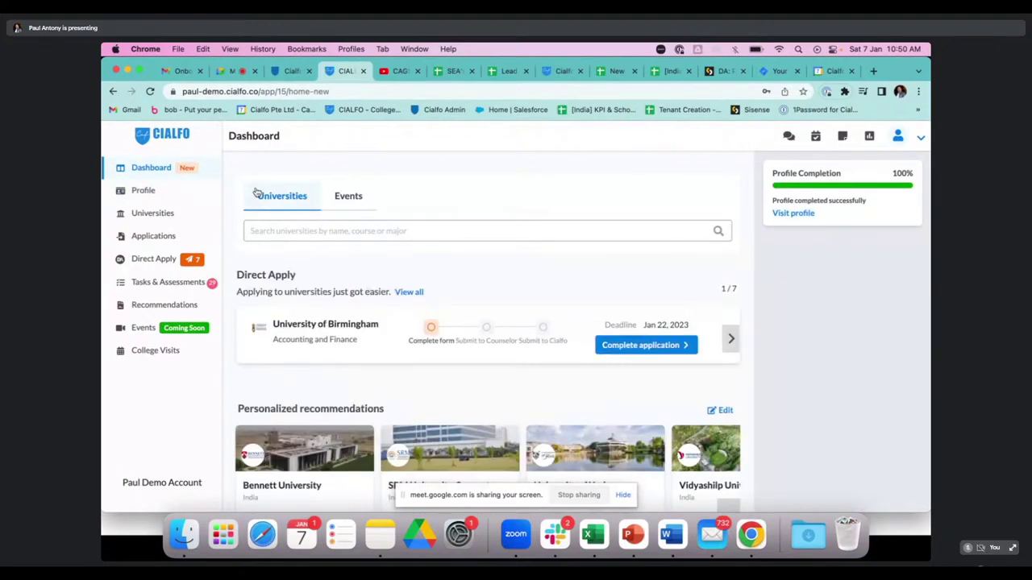
click(133, 193)
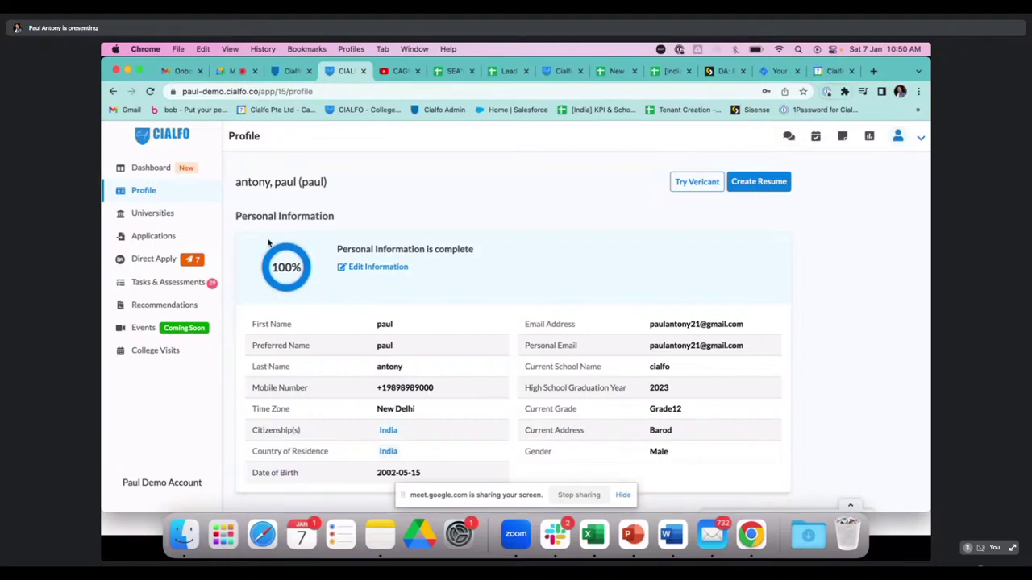
scroll(430, 316, down, 5)
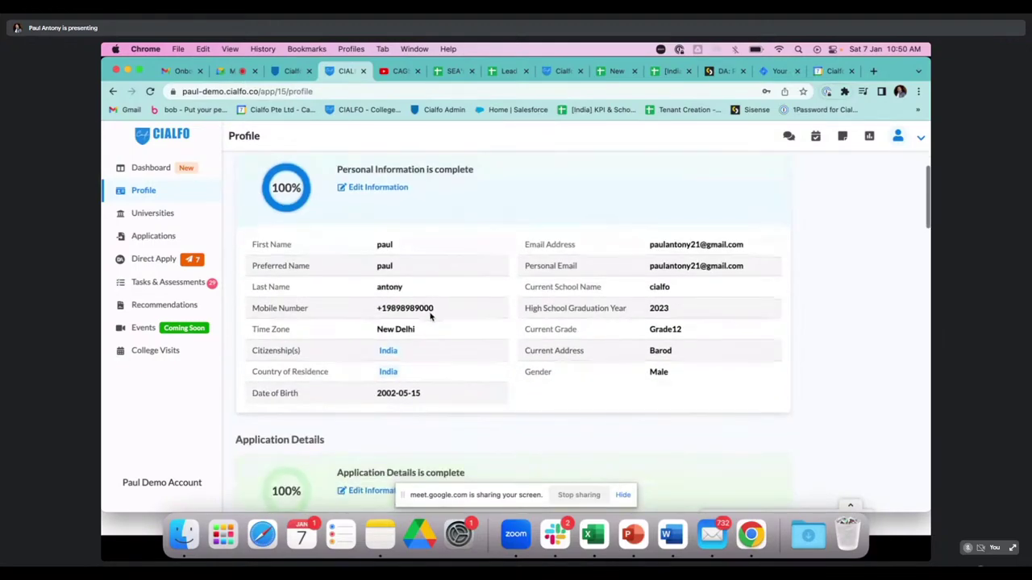
scroll(366, 253, down, 3)
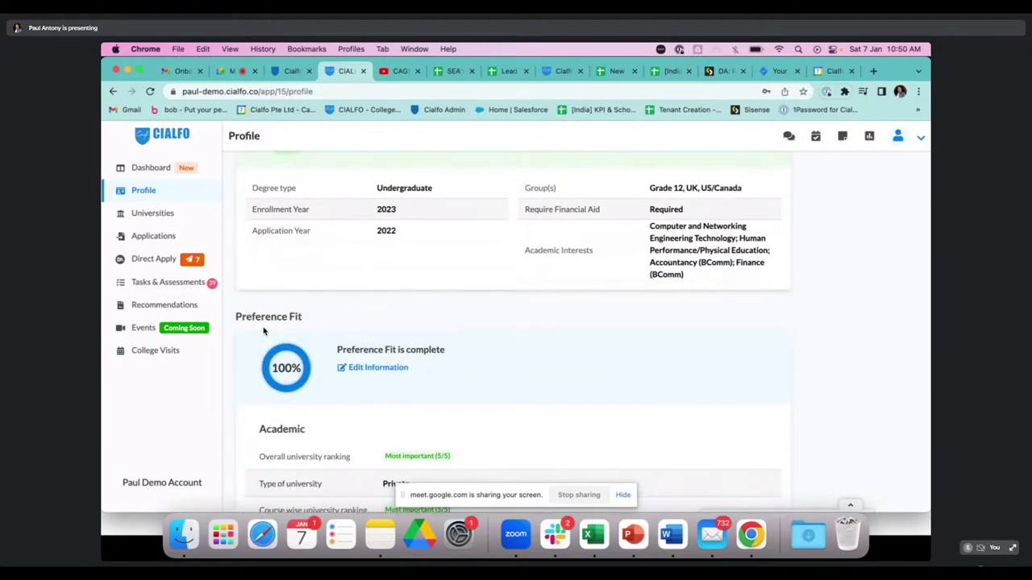
scroll(263, 329, down, 5)
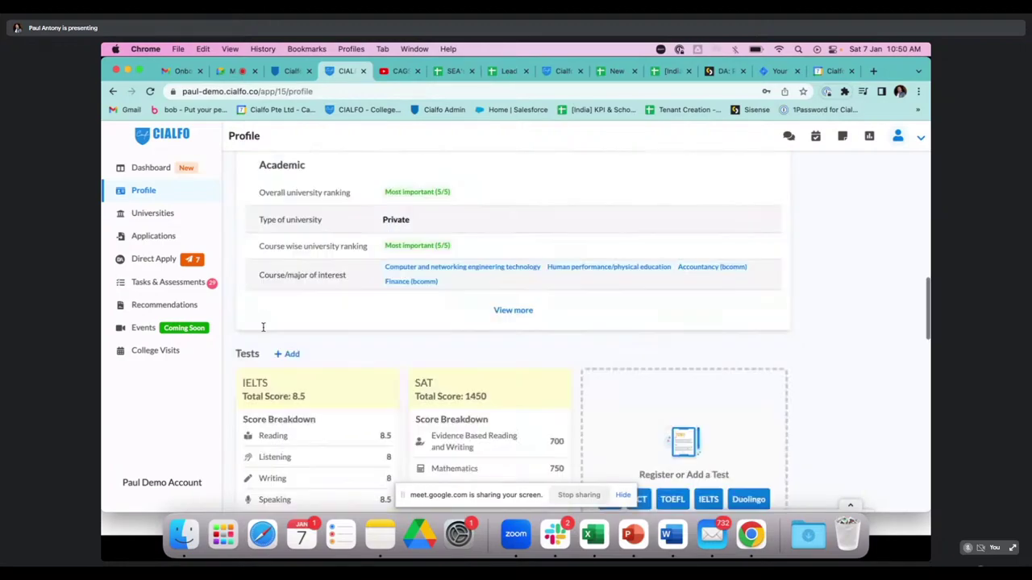
scroll(263, 329, down, 4)
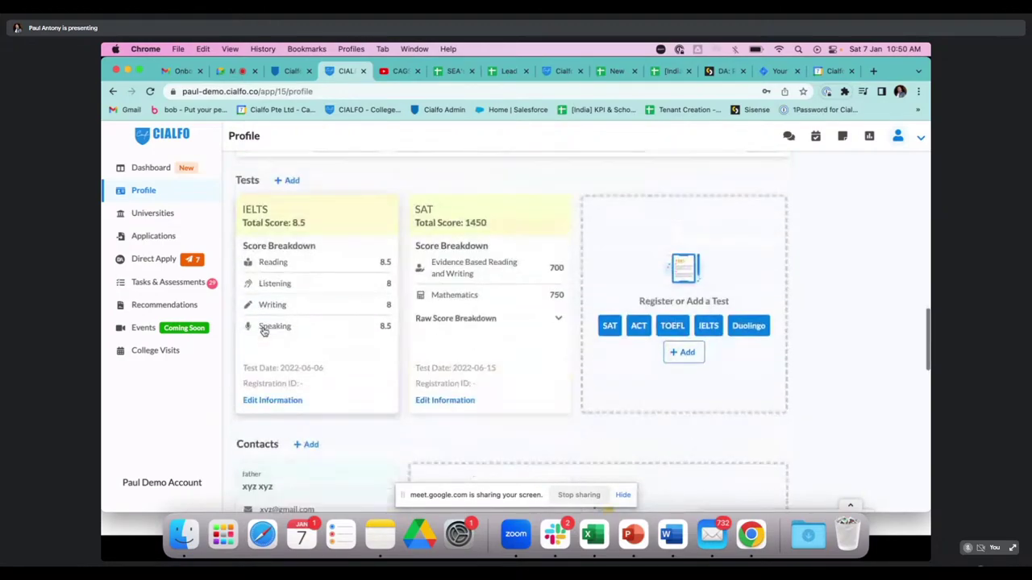
scroll(263, 331, down, 4)
scroll(263, 330, down, 1)
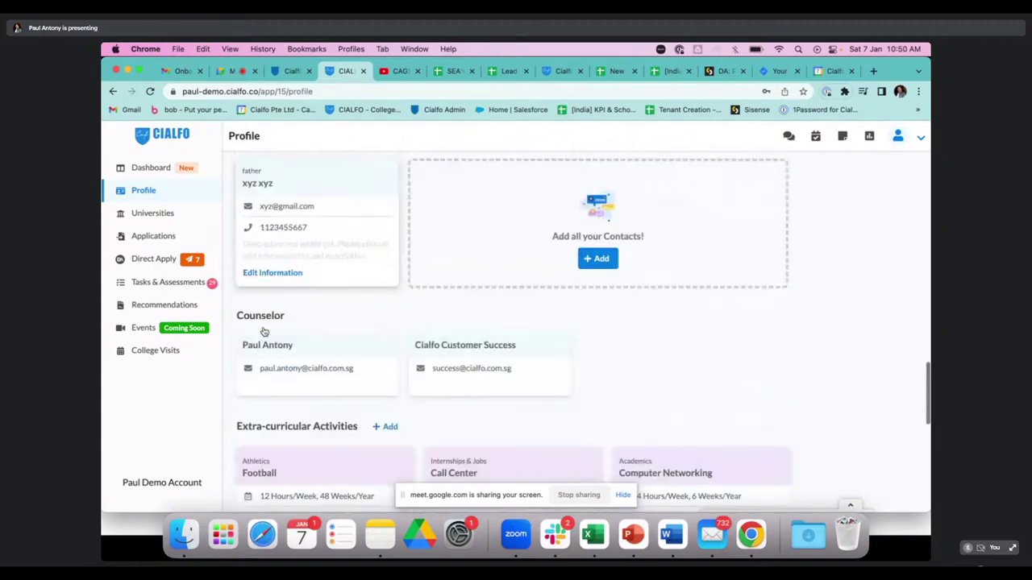
scroll(263, 330, up, 12)
scroll(263, 331, up, 8)
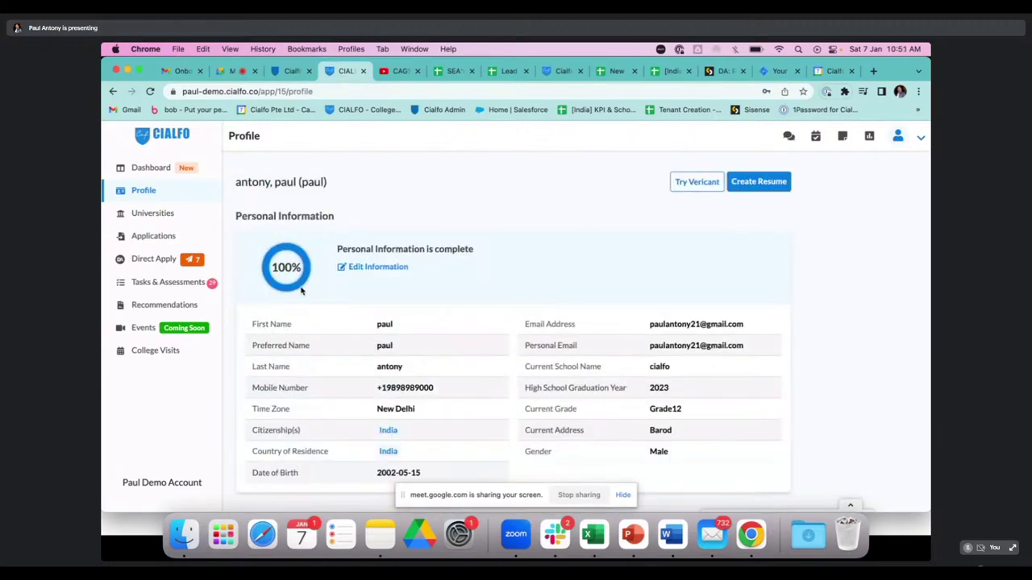
- Open the Personal Information form, review its fields from General Information to Overall GPA, and return to the profile
click(370, 267)
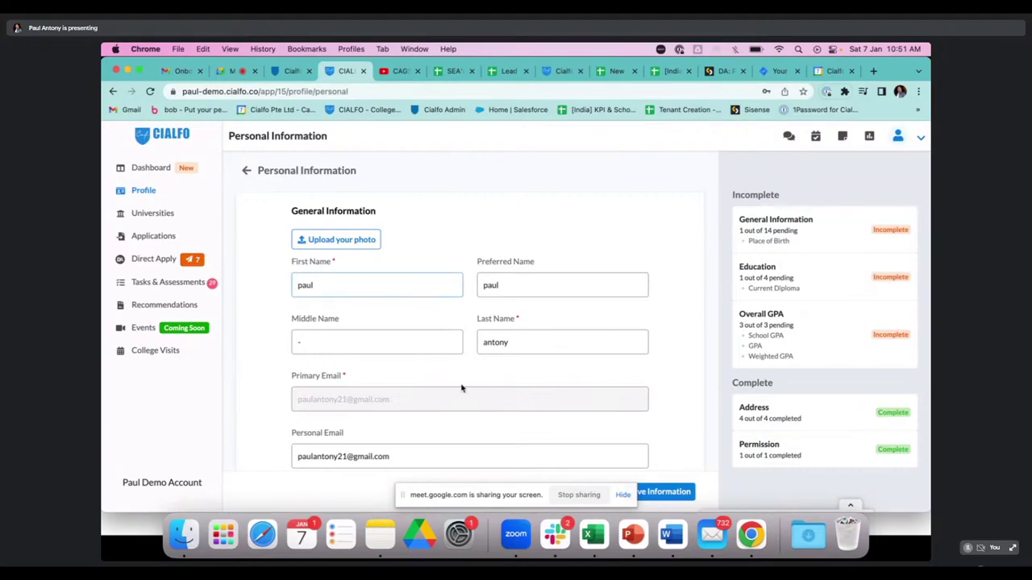
scroll(470, 400, down, 1)
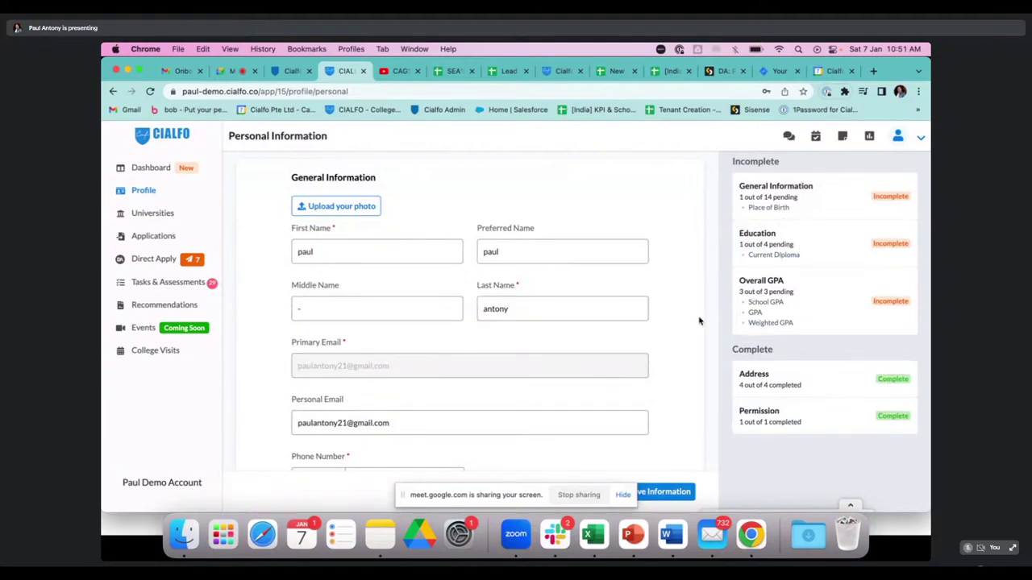
scroll(699, 321, down, 5)
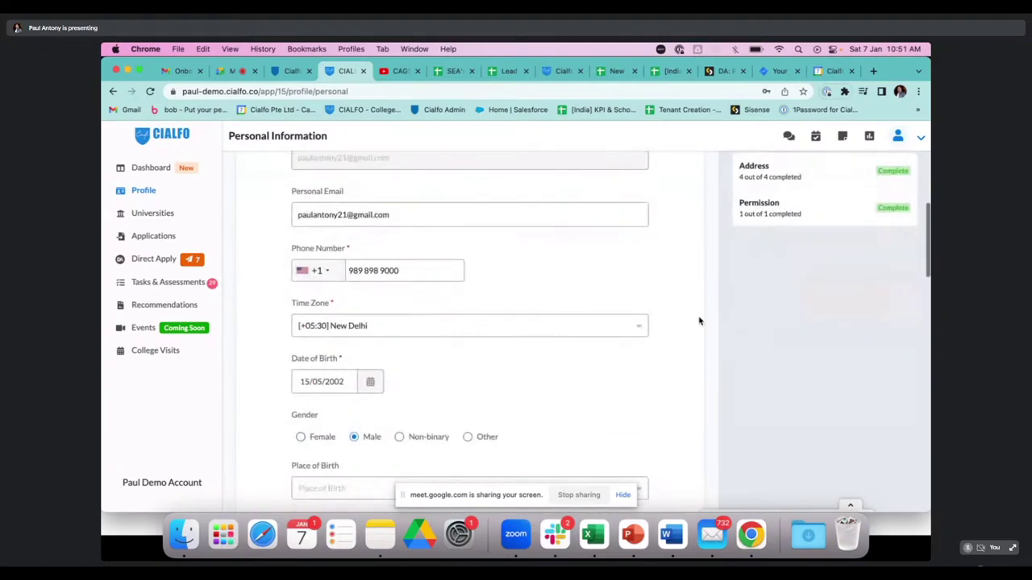
scroll(481, 396, down, 4)
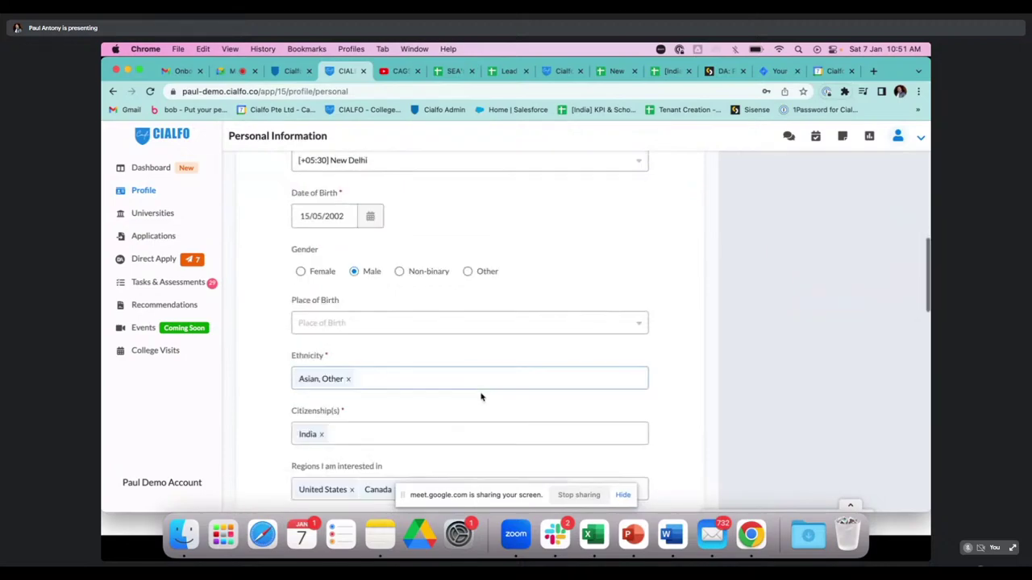
scroll(482, 396, down, 4)
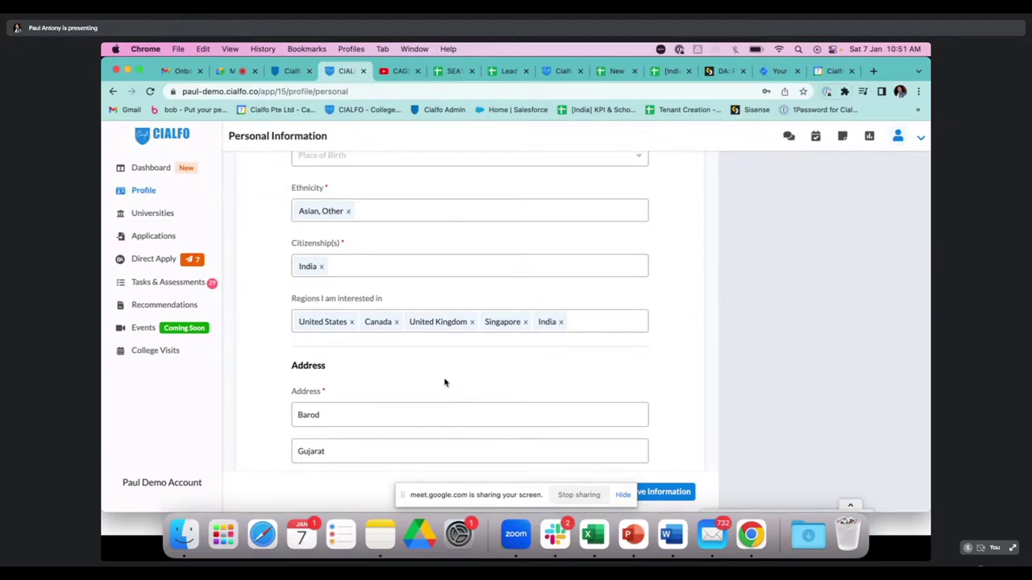
scroll(445, 382, down, 8)
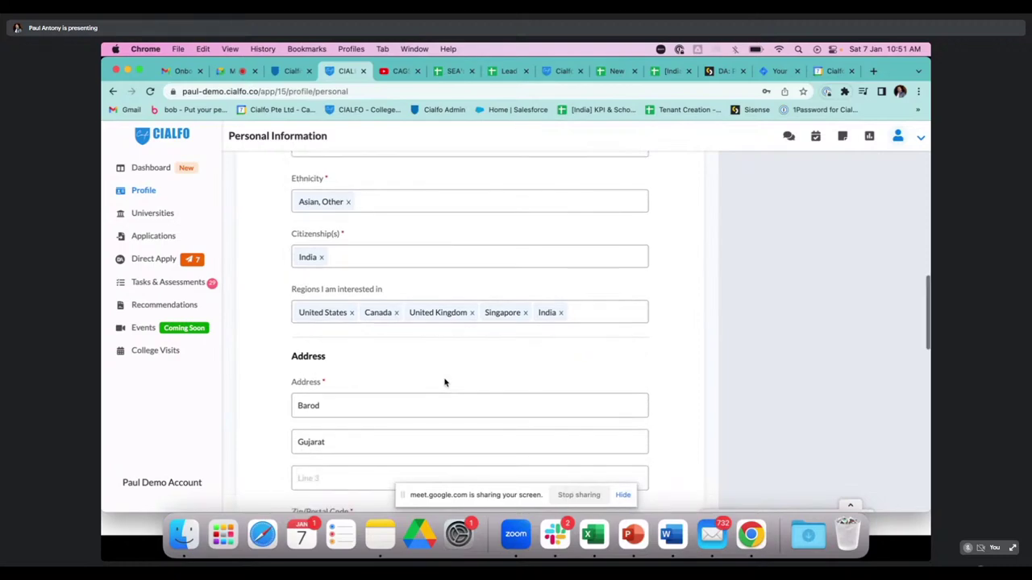
scroll(444, 379, down, 10)
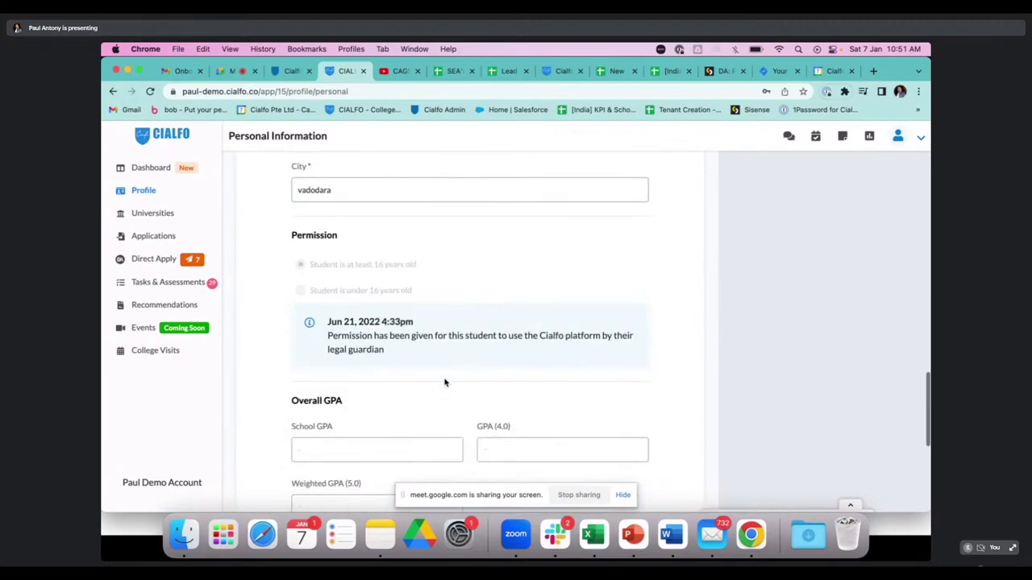
scroll(444, 380, up, 20)
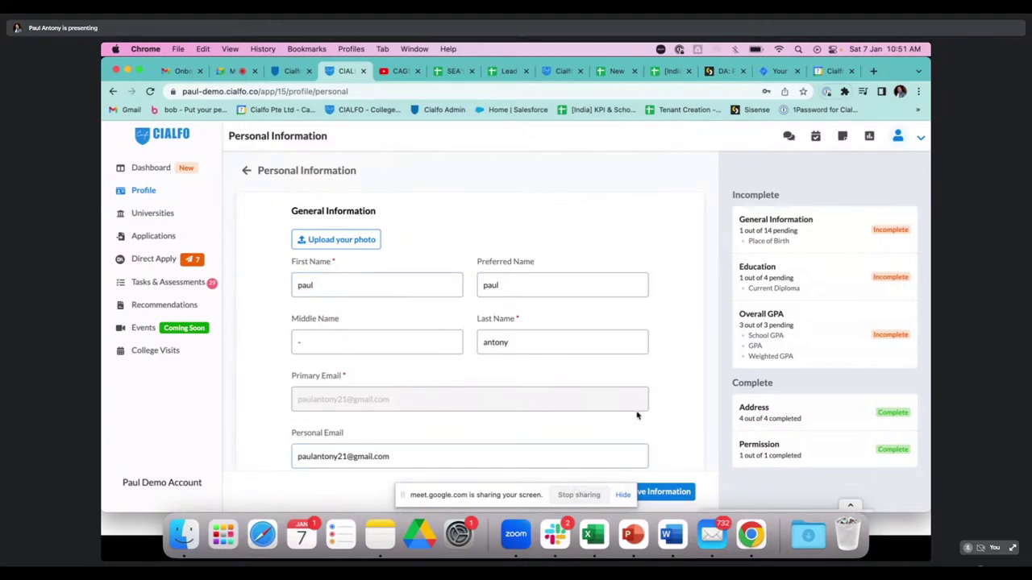
scroll(637, 416, down, 2)
scroll(637, 416, up, 2)
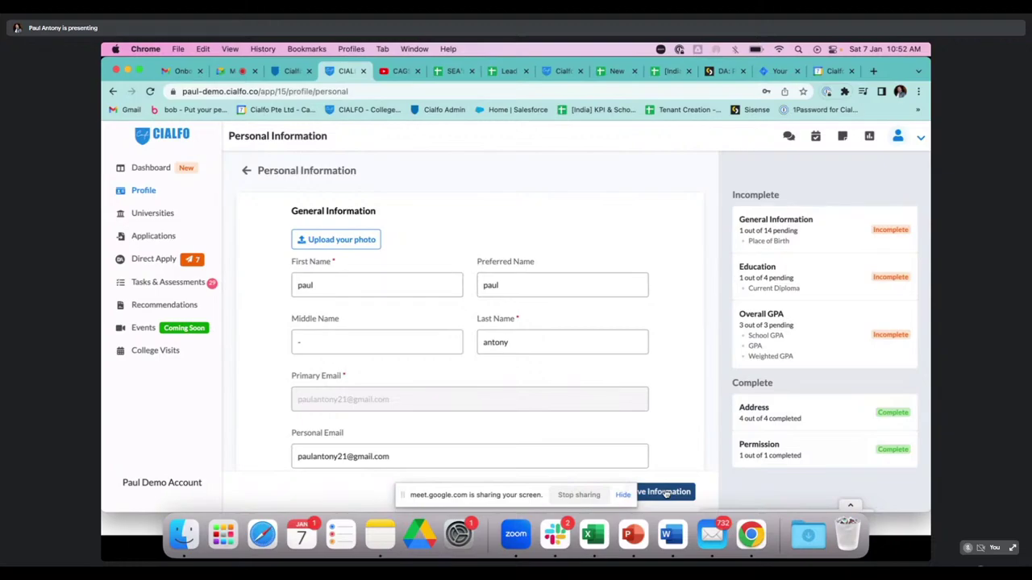
click(243, 171)
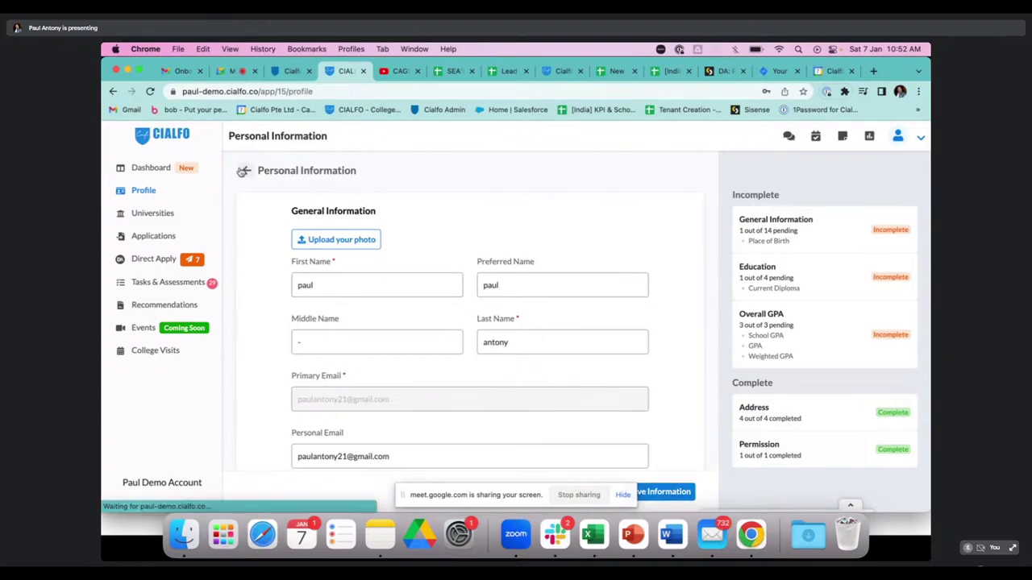
- Open the Application Details for editing, review the submission types, years, academic interests and groups, and close them unchanged
scroll(462, 303, down, 2)
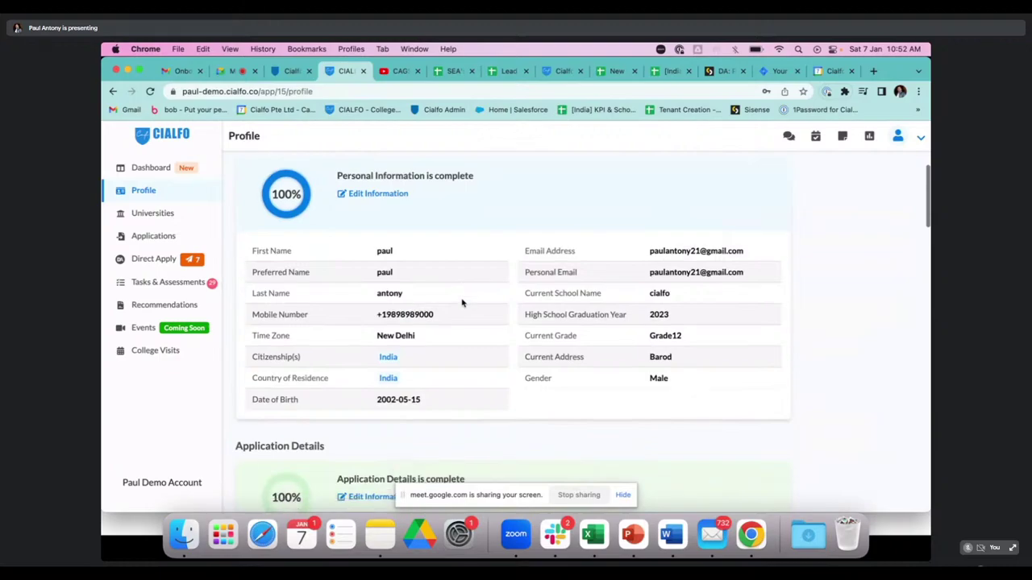
scroll(462, 302, up, 1)
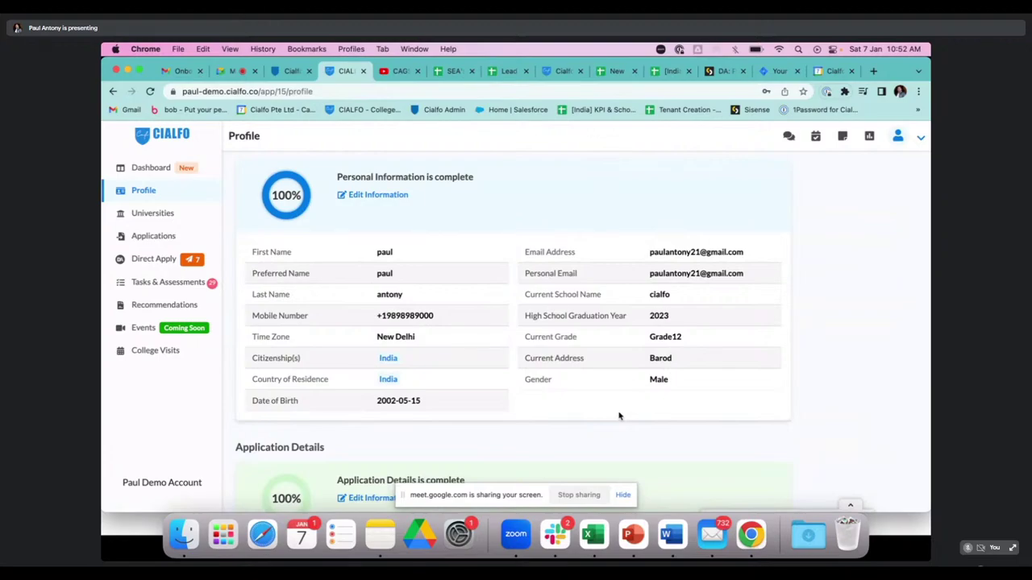
scroll(619, 416, down, 1)
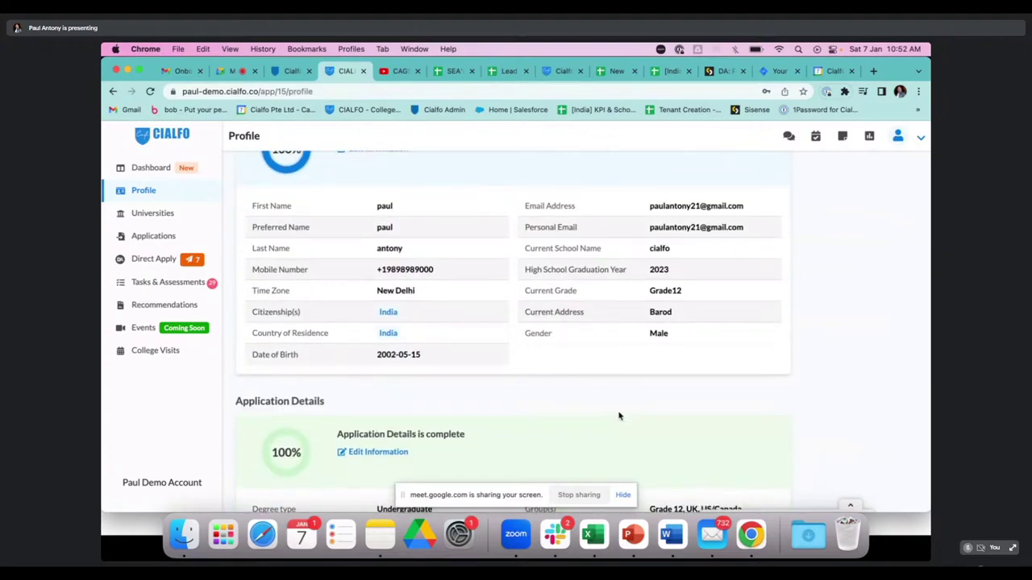
scroll(619, 416, down, 1)
scroll(619, 416, up, 1)
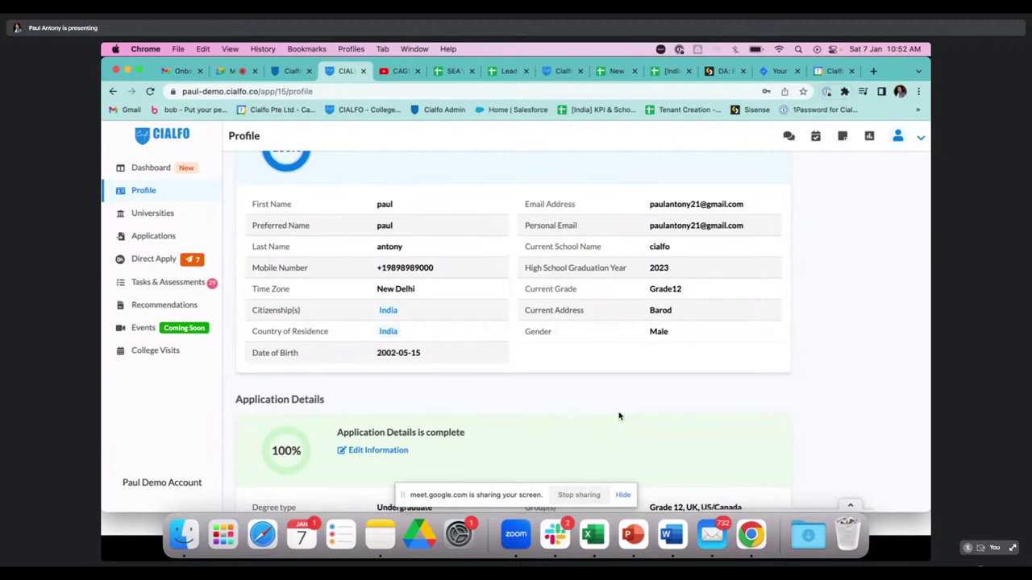
scroll(619, 416, down, 3)
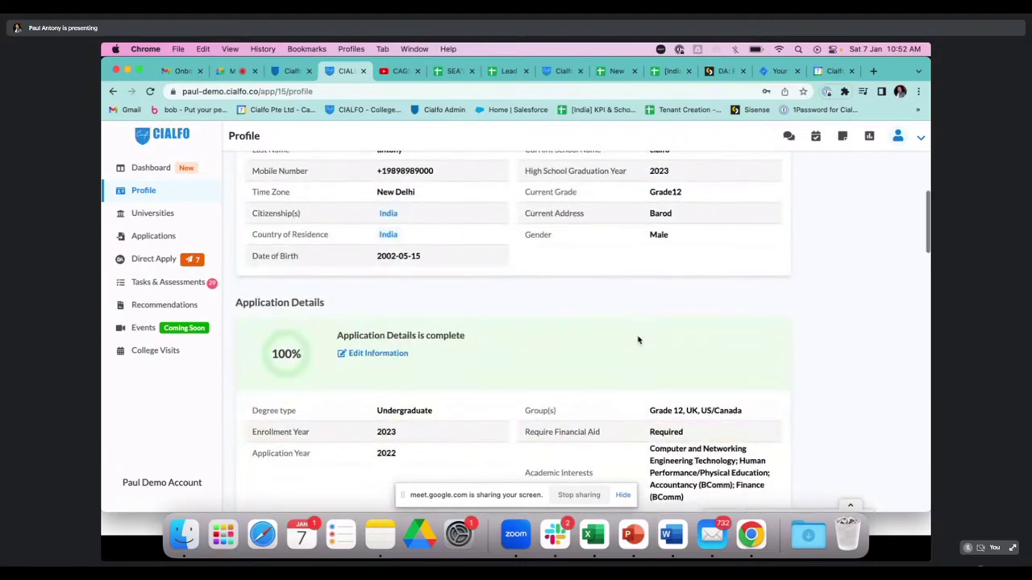
scroll(638, 339, down, 3)
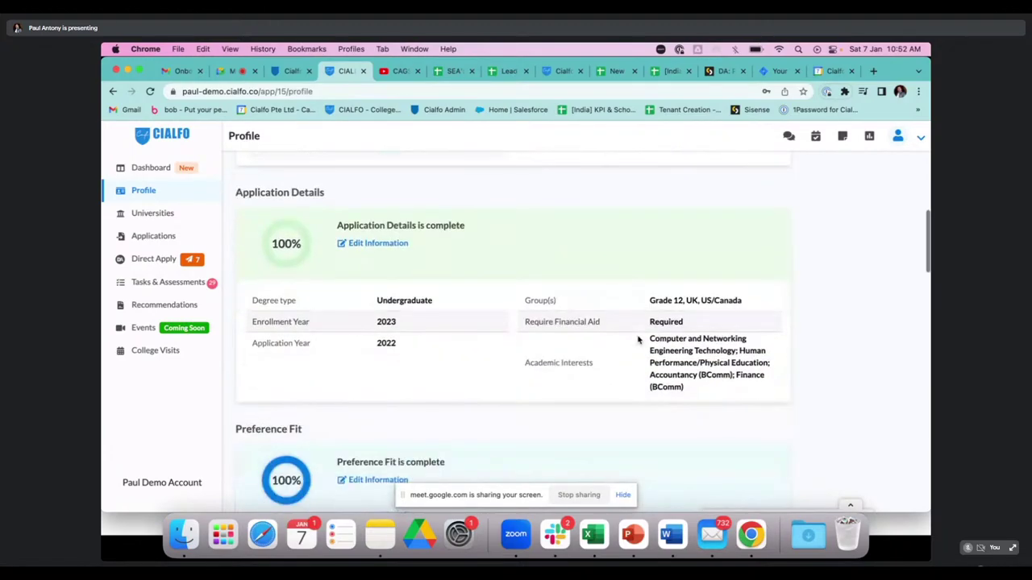
click(369, 243)
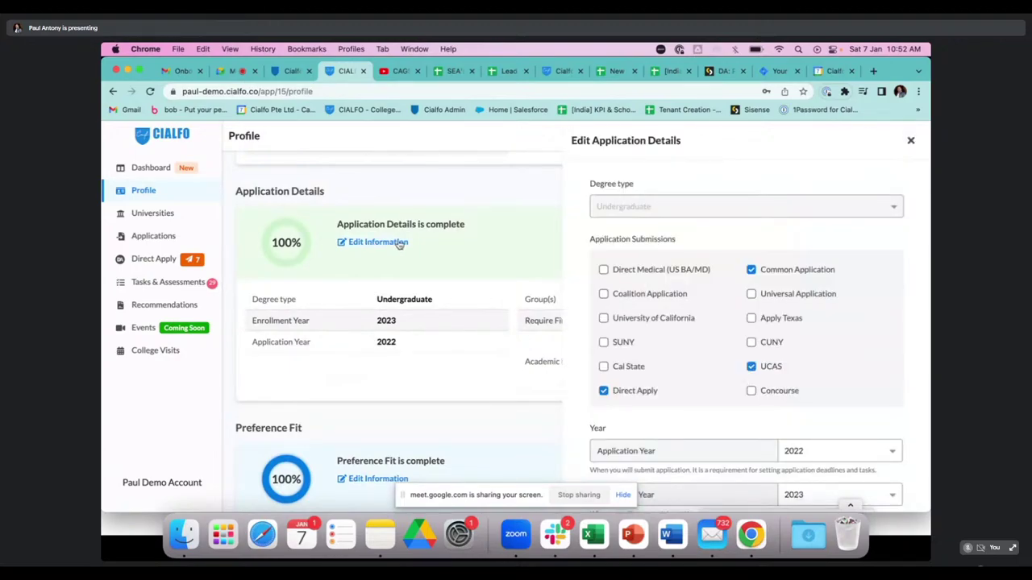
scroll(634, 258, down, 5)
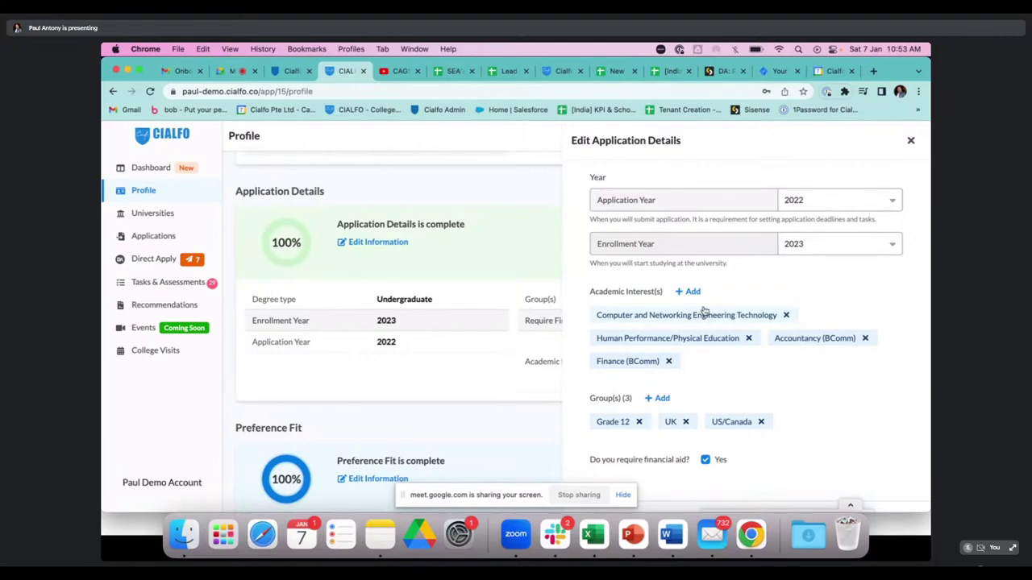
scroll(703, 311, up, 5)
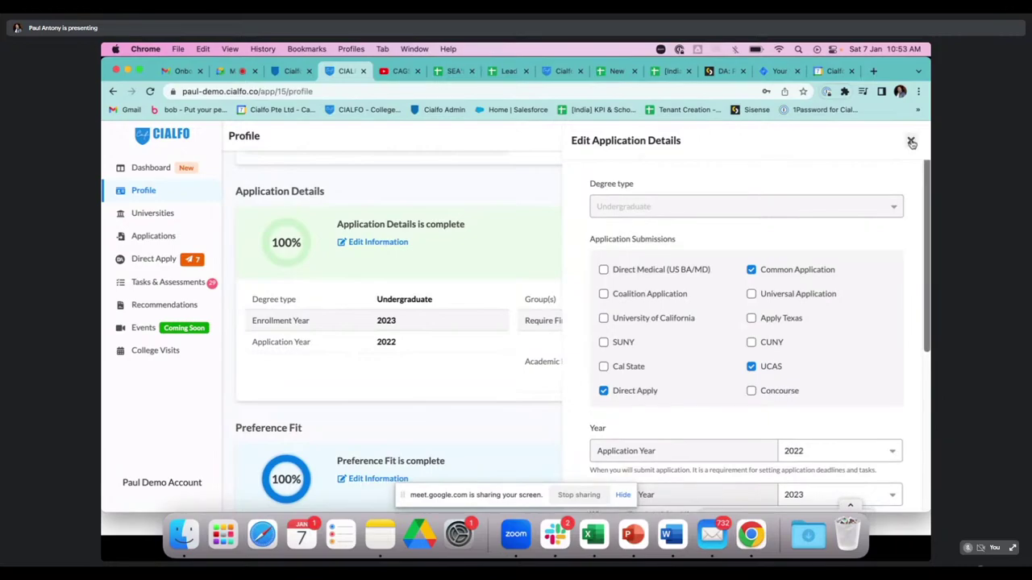
click(911, 143)
- Open the Preference Fit information for editing and review the Academic questions on university ranking, university type and courses of interest
scroll(608, 376, down, 2)
scroll(608, 378, down, 3)
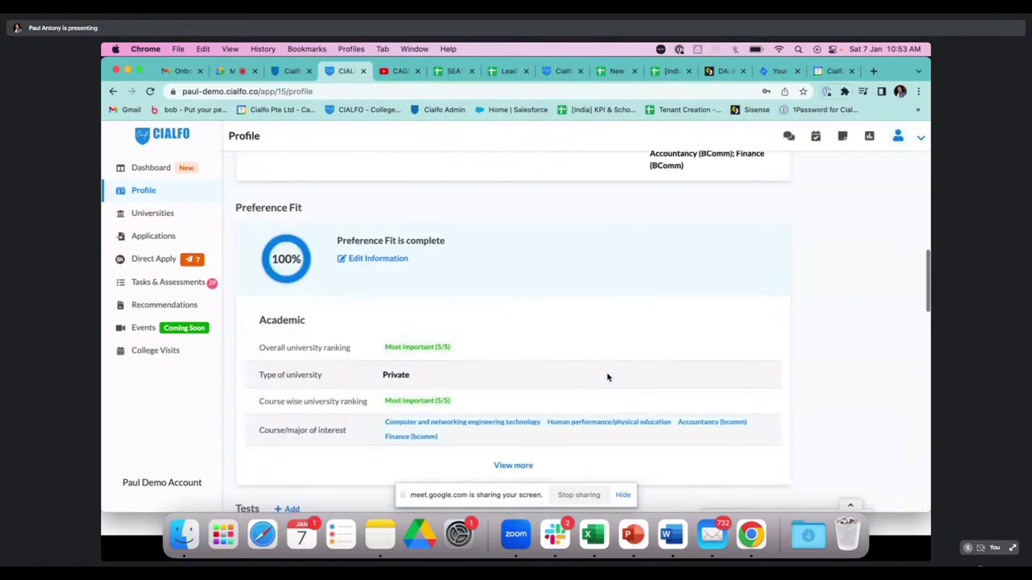
scroll(608, 377, down, 1)
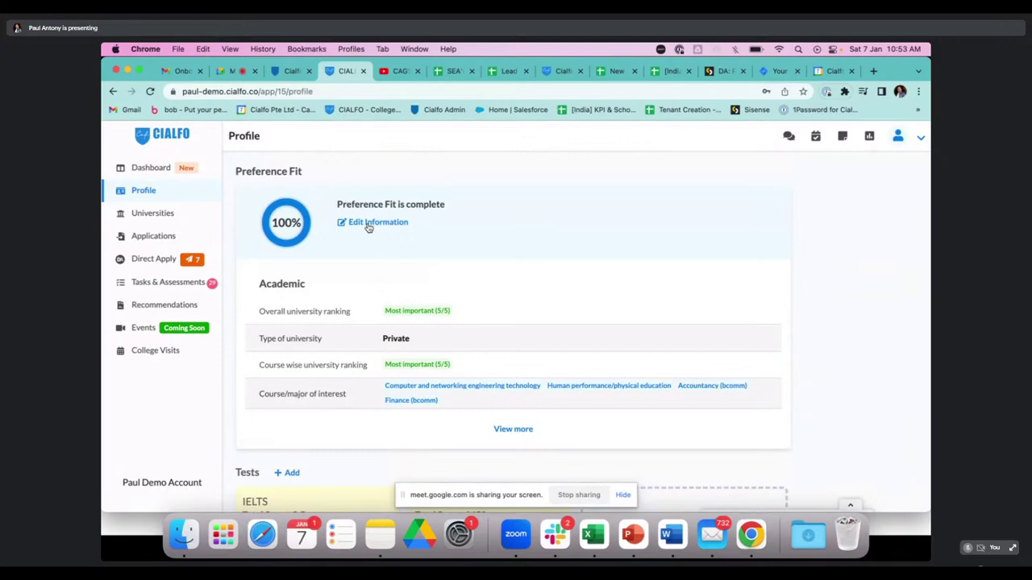
click(369, 223)
scroll(444, 307, down, 1)
scroll(444, 307, up, 2)
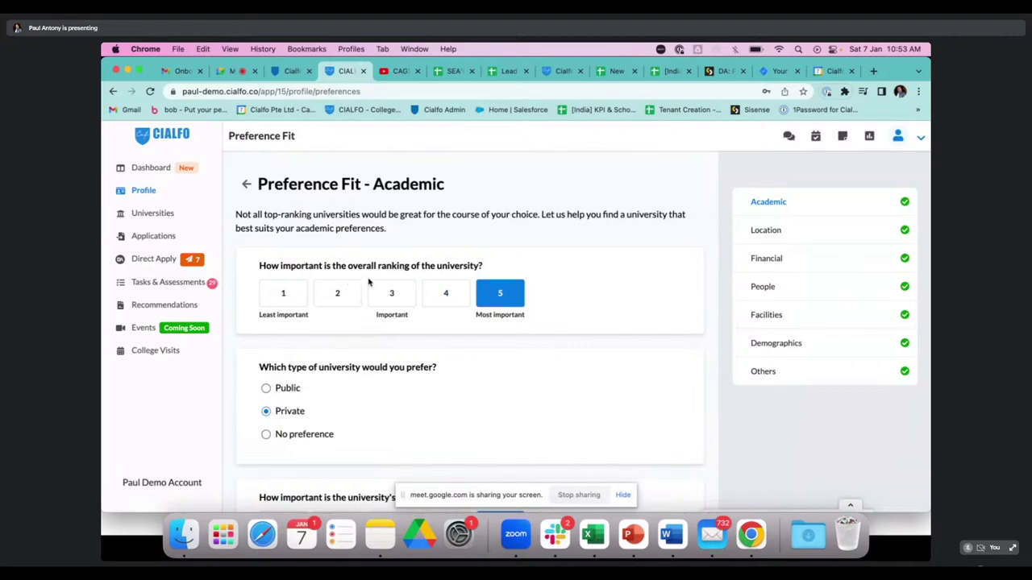
scroll(410, 395, down, 3)
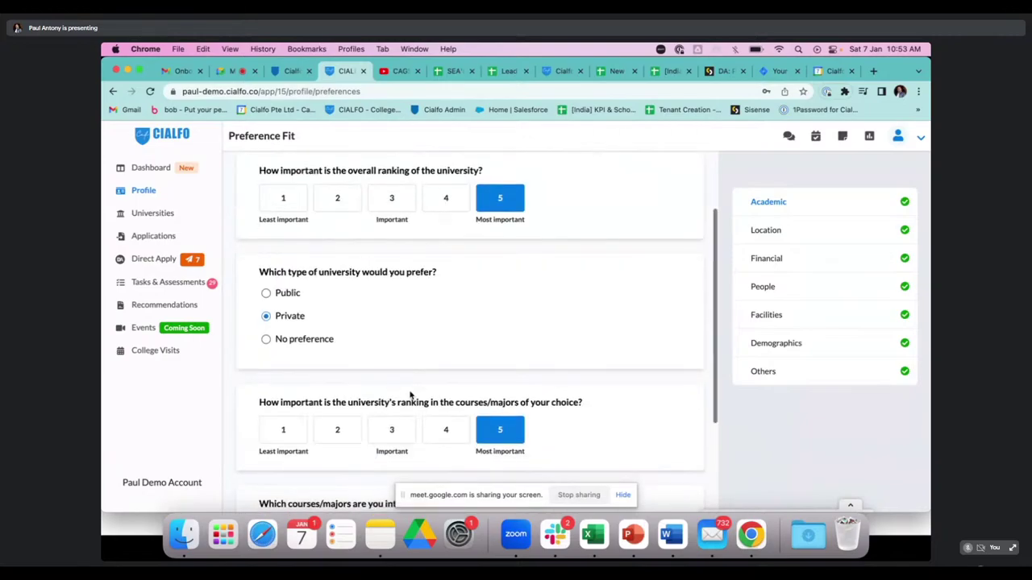
scroll(409, 395, down, 1)
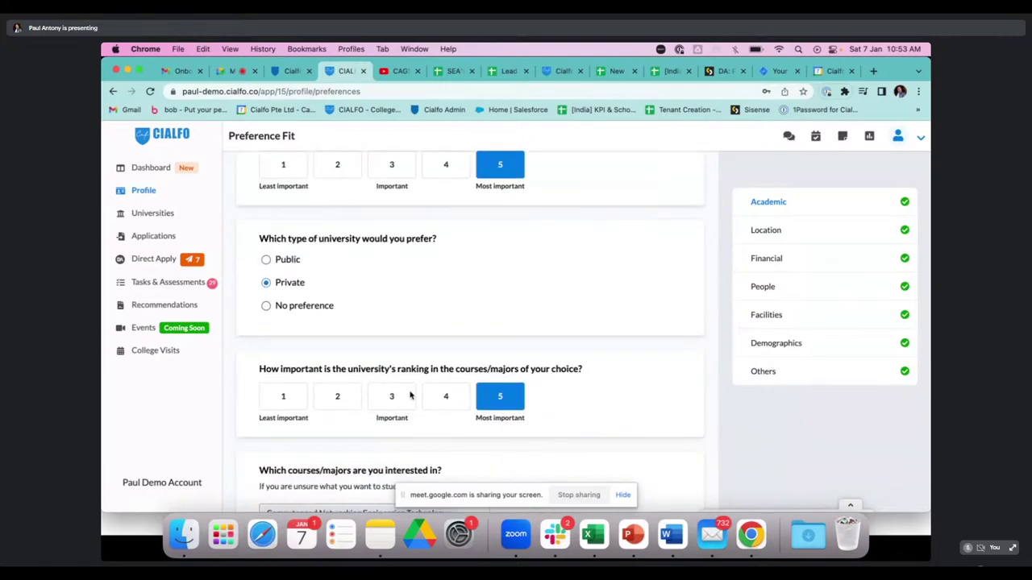
scroll(410, 395, down, 1)
scroll(409, 395, down, 1)
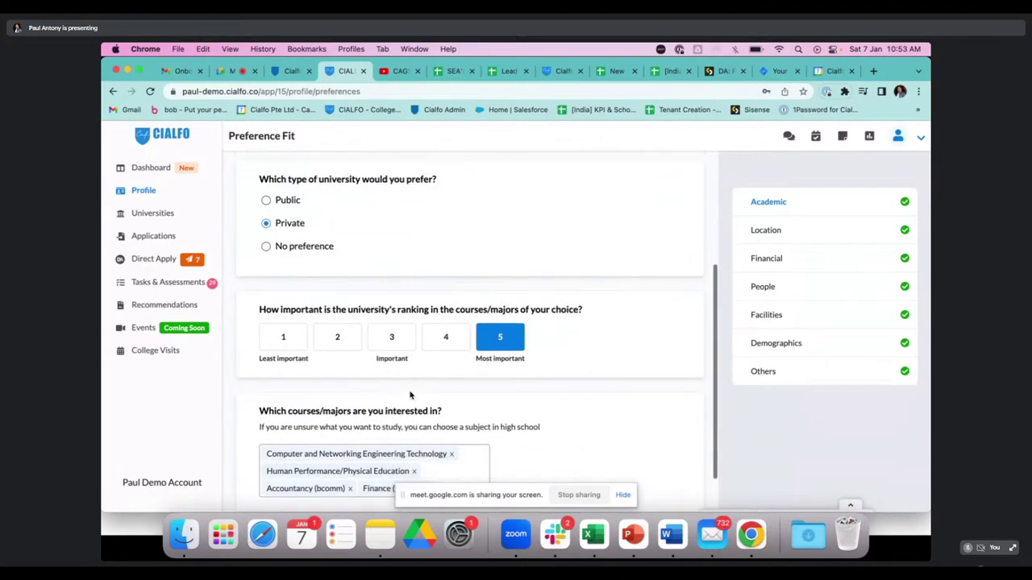
scroll(410, 395, up, 1)
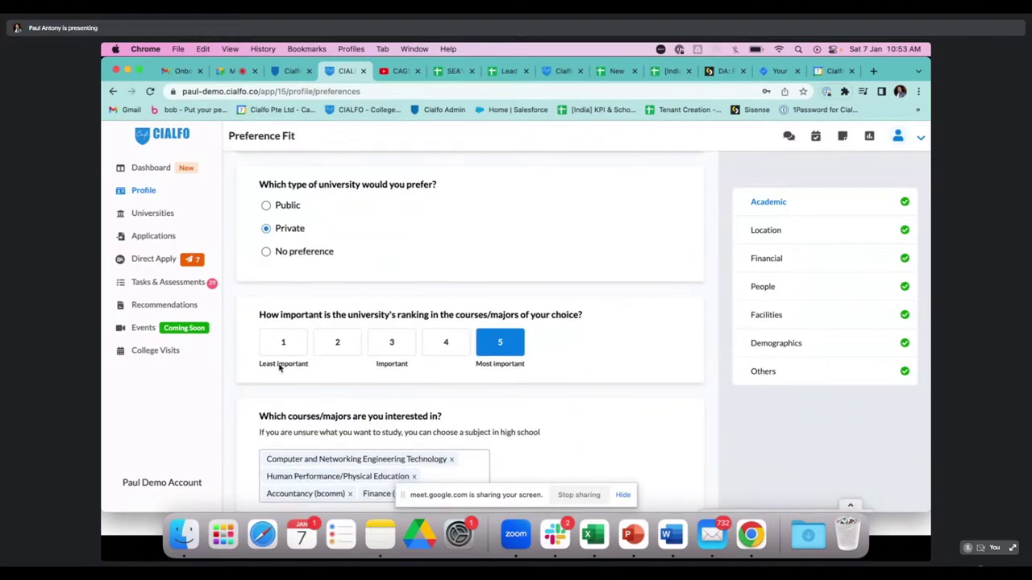
scroll(432, 348, down, 2)
- Advance through the Preference Fit pages for Location and Financial to People, reviewing each page's questions without changing the answers
click(686, 480)
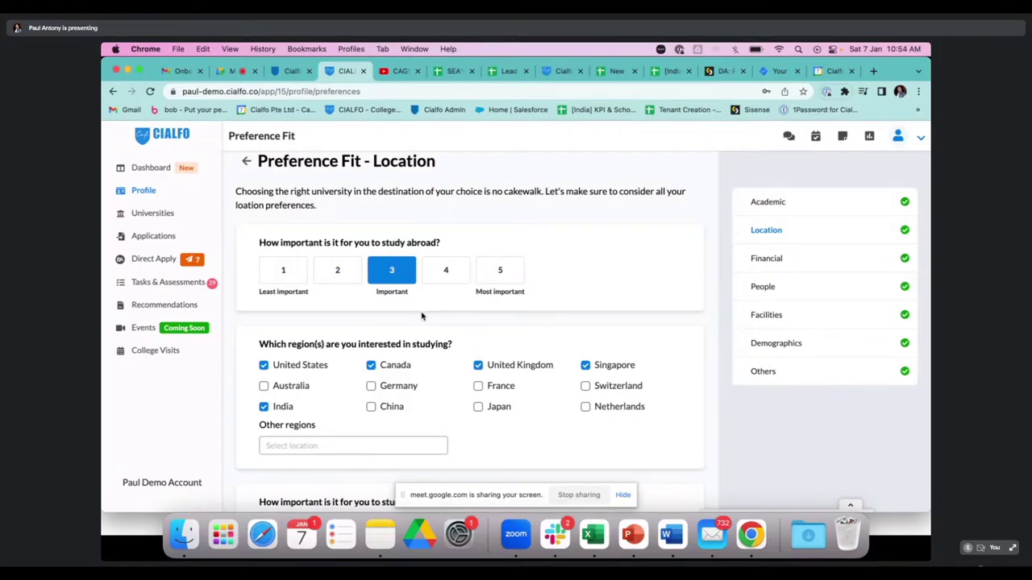
scroll(421, 316, down, 2)
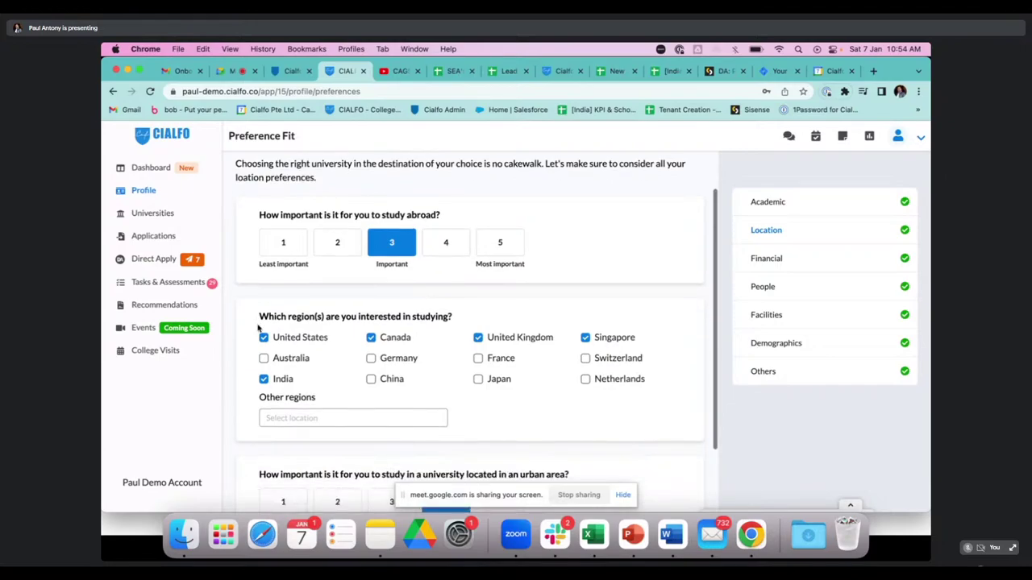
scroll(486, 410, down, 3)
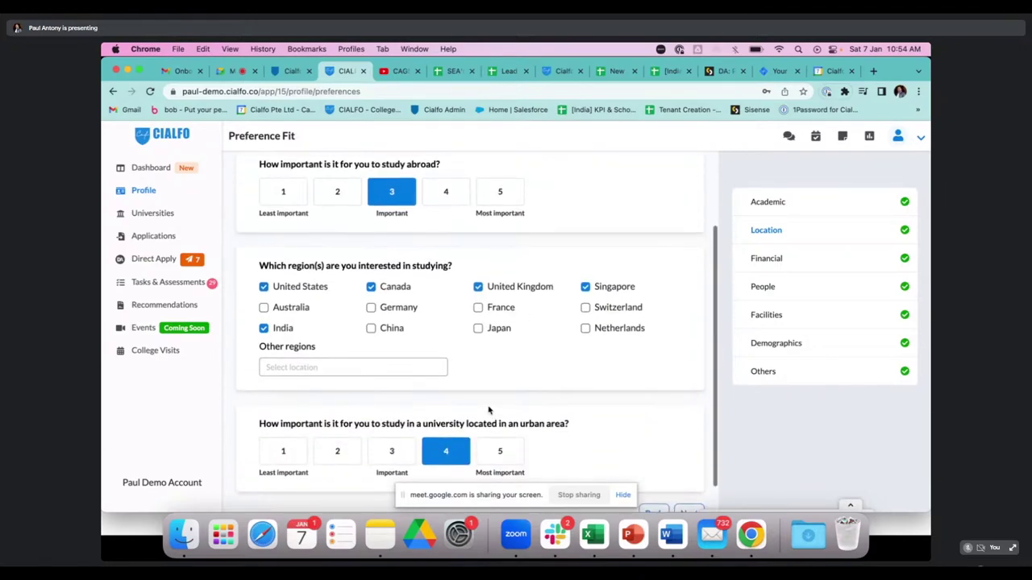
scroll(488, 411, down, 1)
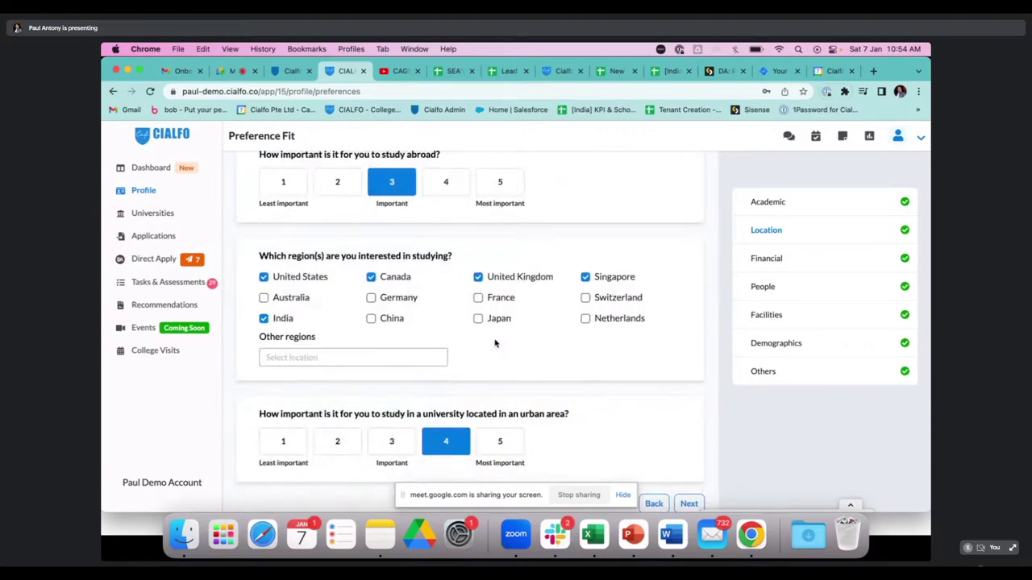
scroll(495, 342, down, 1)
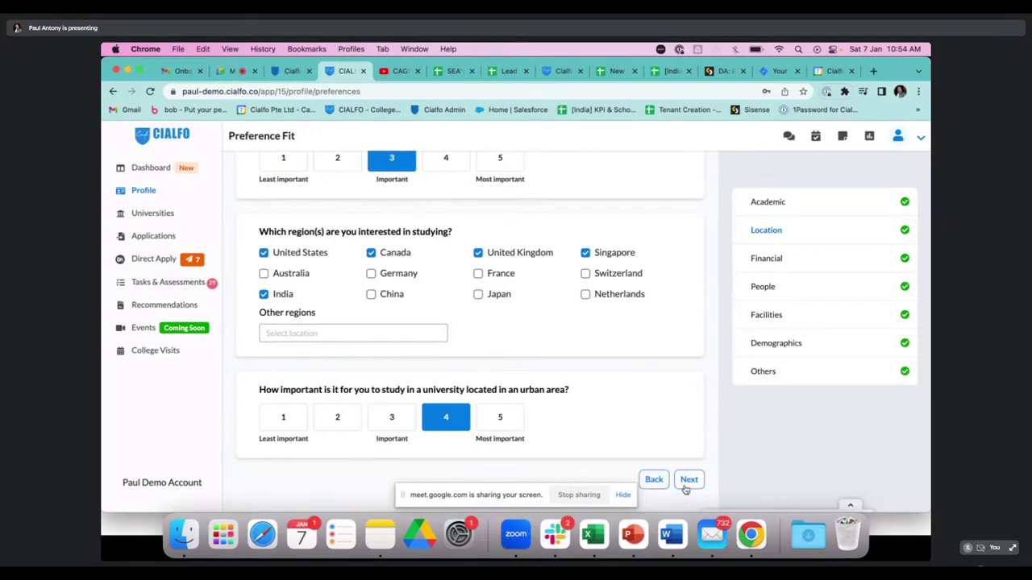
click(687, 481)
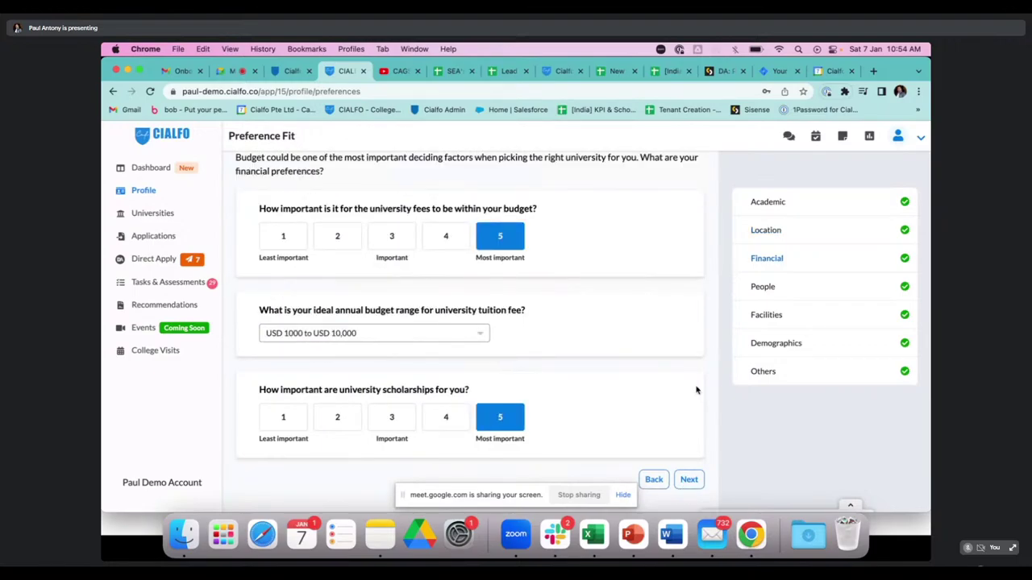
click(693, 480)
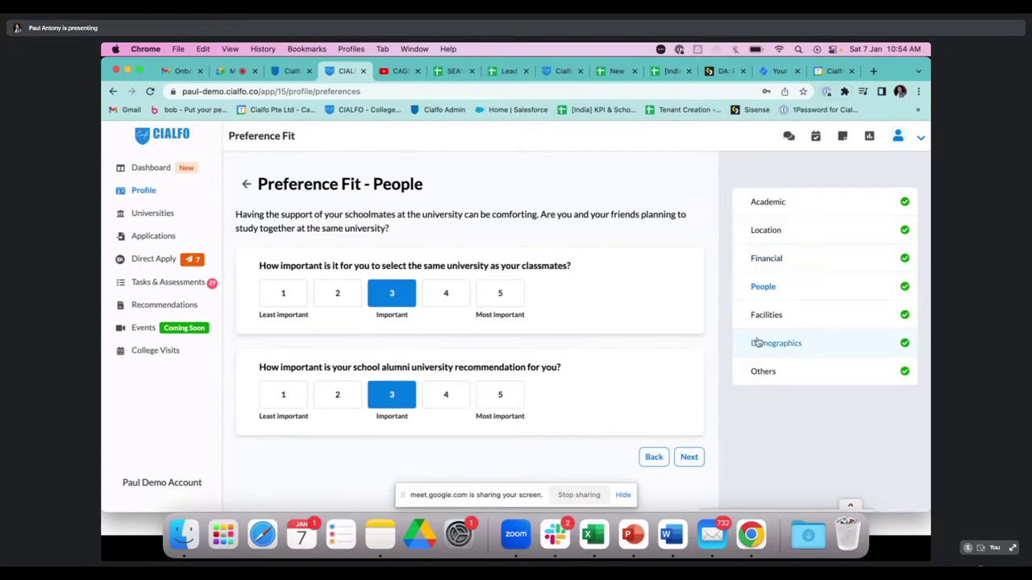
- Advance to the Facilities preferences, review the sports, accommodation and transport questions, and return to the profile
click(689, 457)
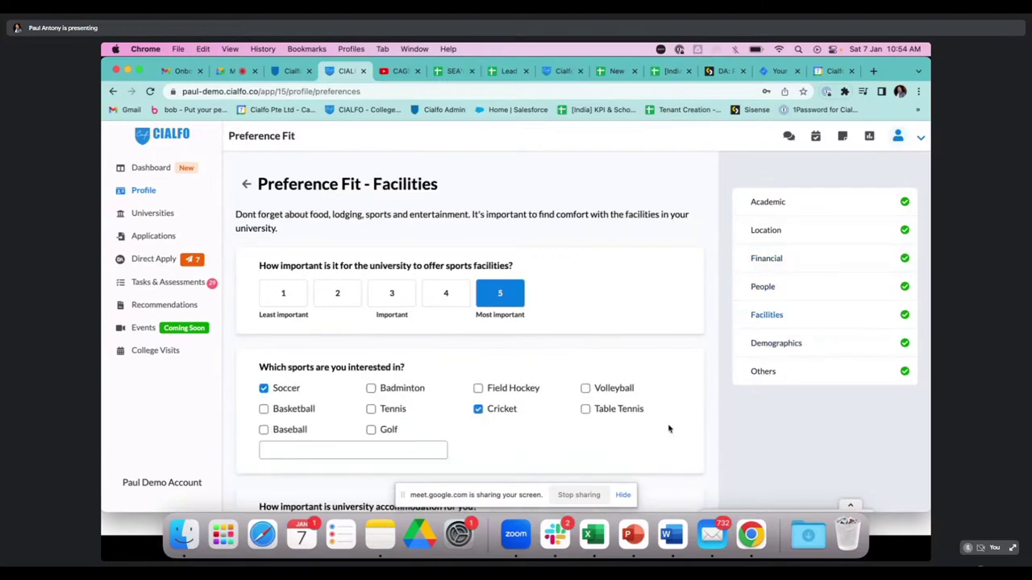
scroll(670, 427, down, 3)
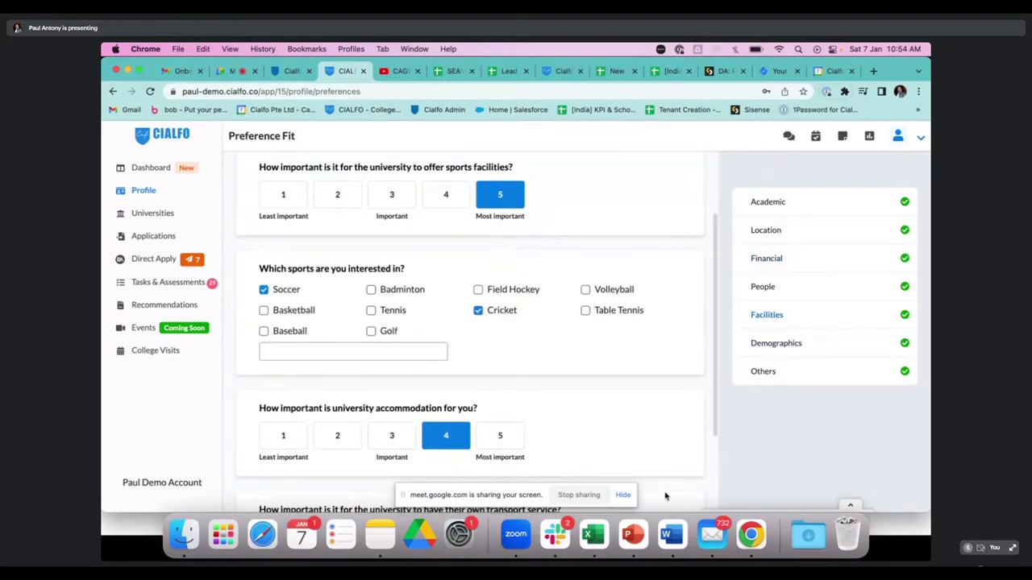
scroll(658, 473, down, 1)
scroll(658, 473, down, 2)
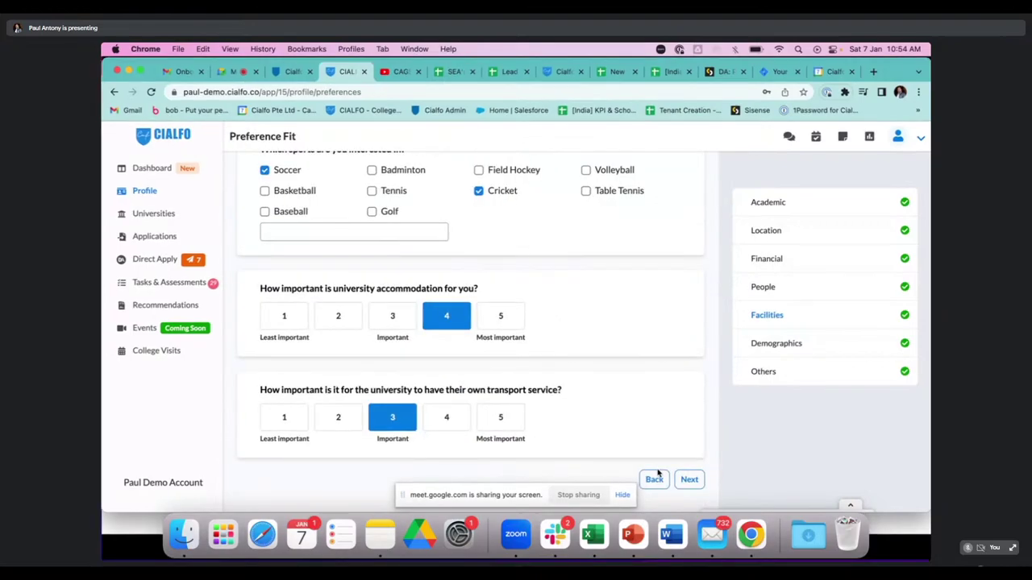
scroll(693, 404, up, 1)
scroll(699, 388, up, 5)
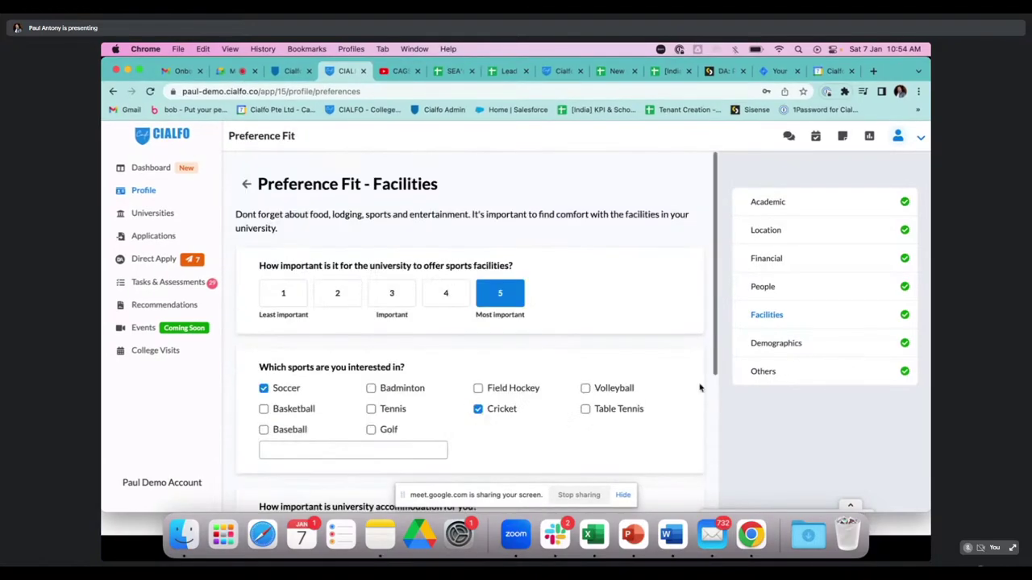
click(246, 184)
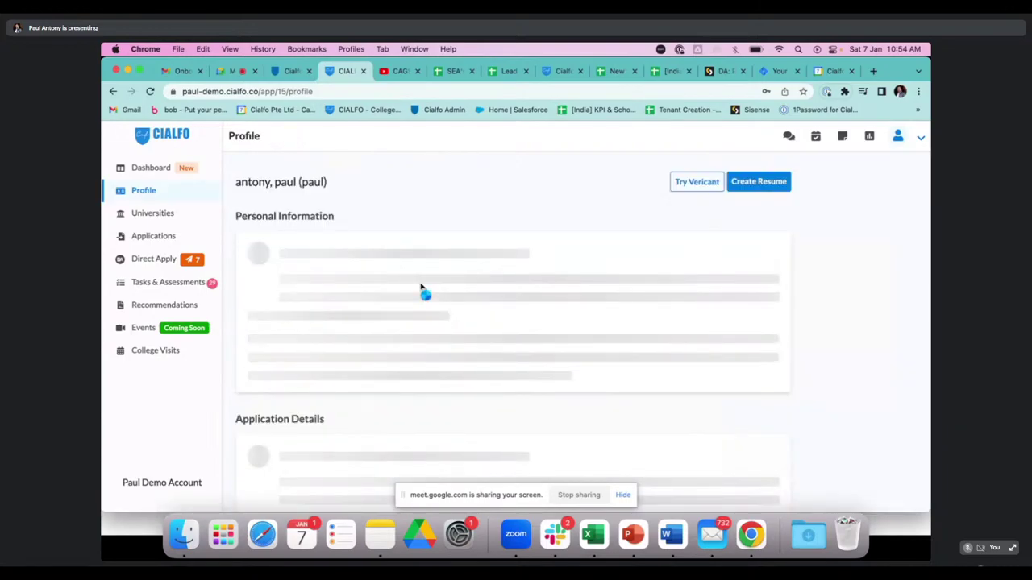
- Open the Add a Test form from the profile's Tests section, browse the available test types, and close it without adding one
scroll(421, 291, down, 3)
scroll(421, 286, down, 10)
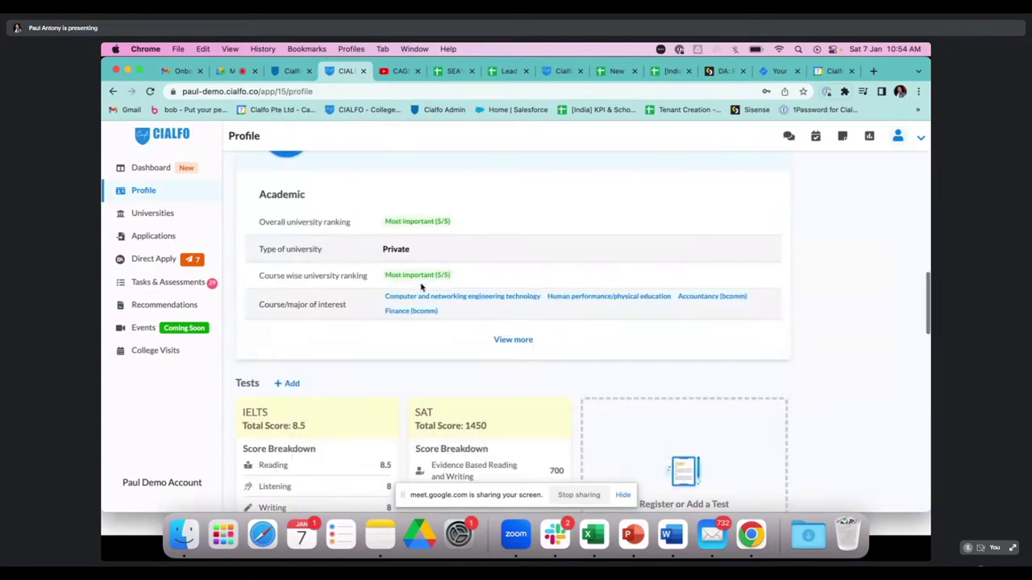
scroll(421, 287, down, 2)
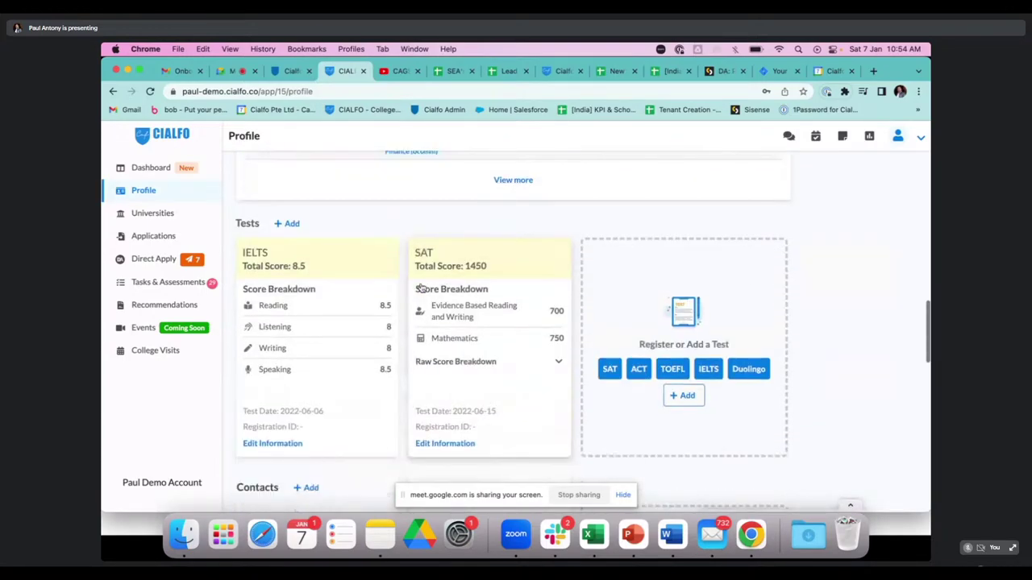
scroll(420, 288, up, 1)
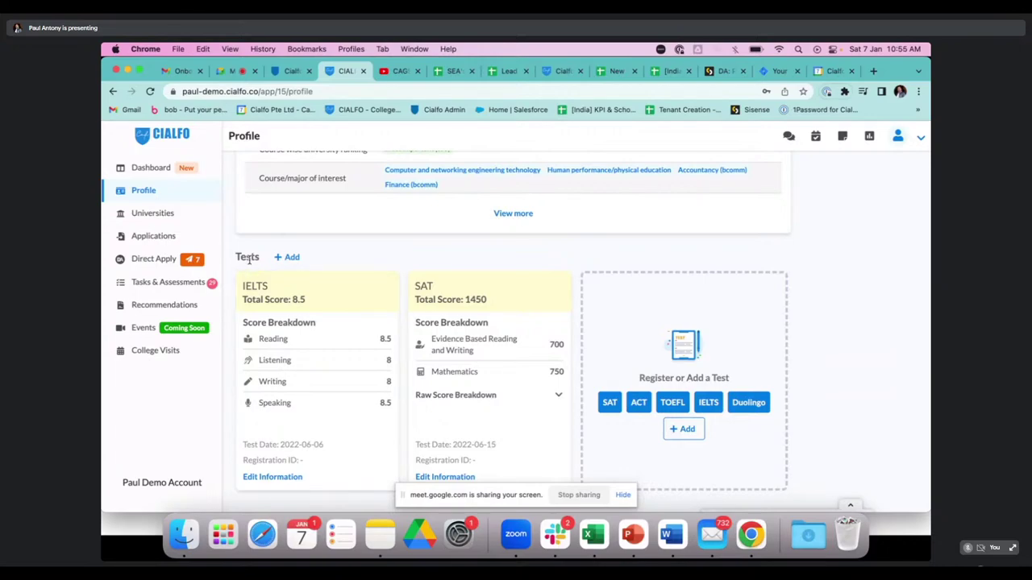
click(291, 259)
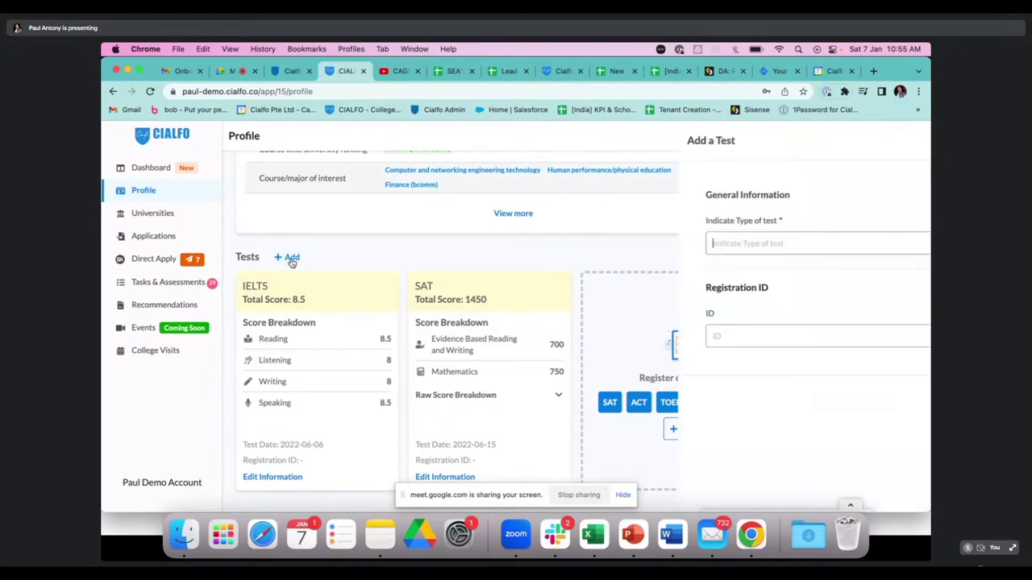
click(687, 239)
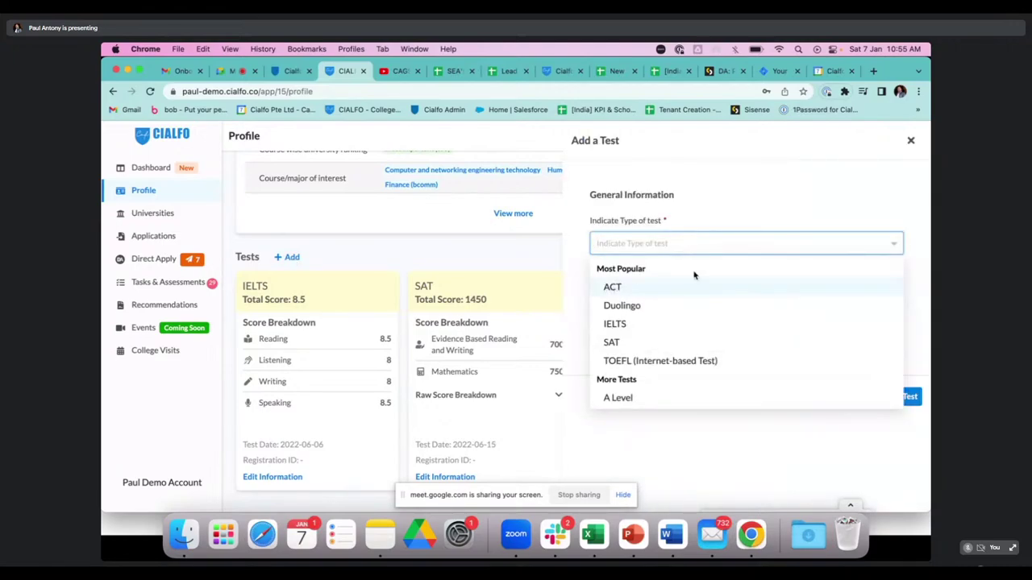
scroll(702, 308, down, 5)
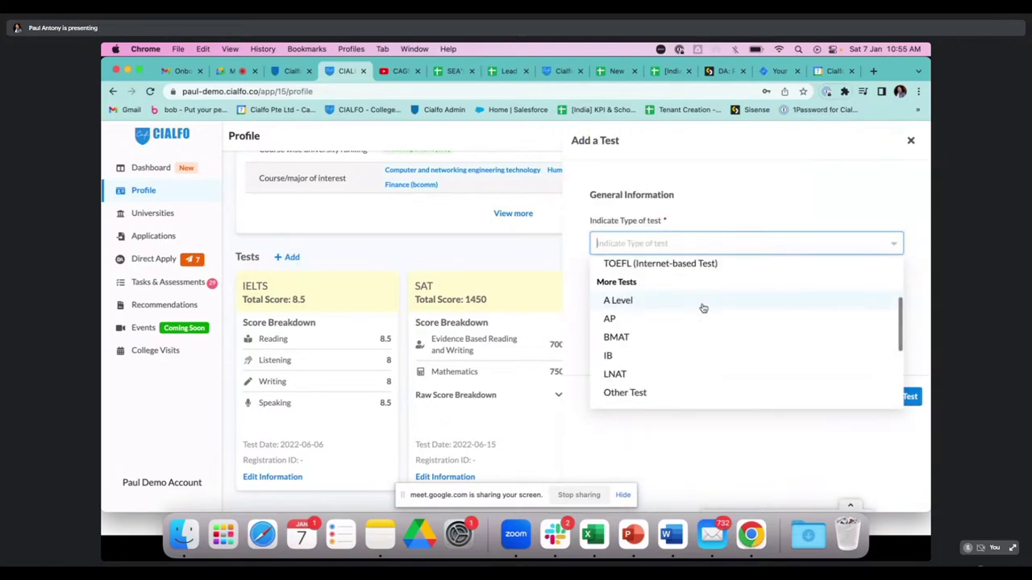
scroll(710, 290, down, 2)
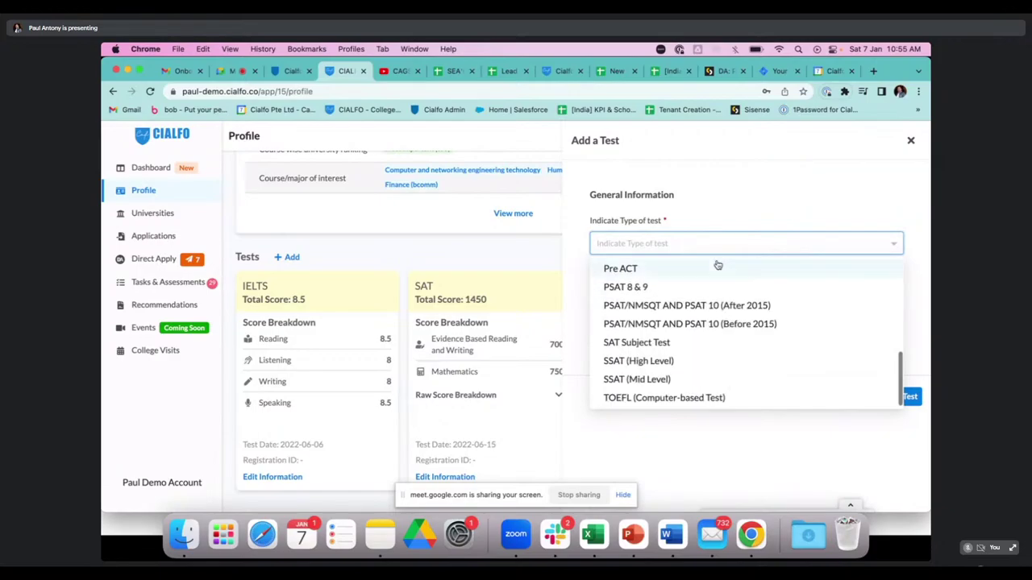
click(724, 239)
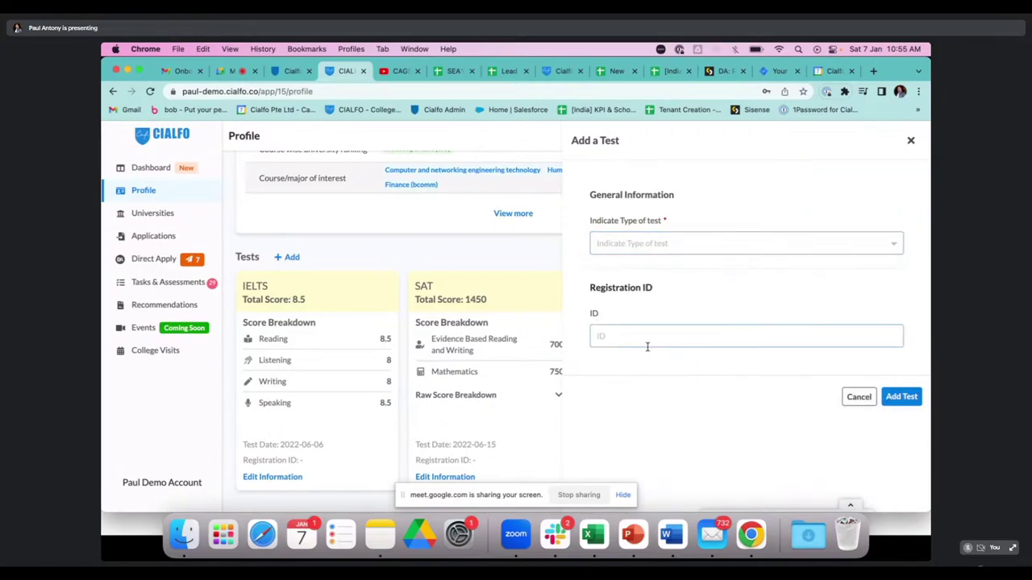
click(911, 142)
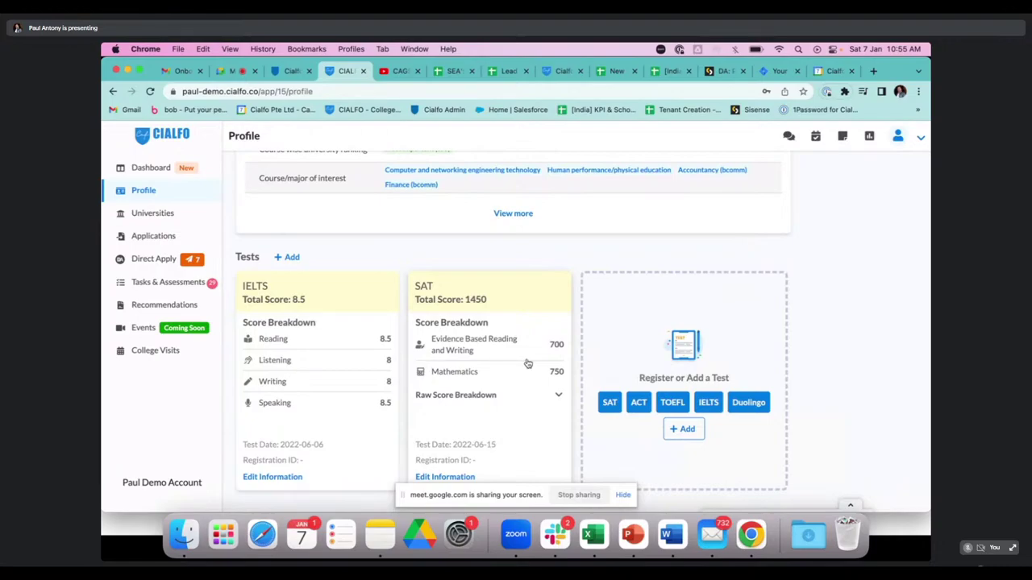
- Open the IELTS website from the Register or Add a Test card and return to the Cialfo profile
click(706, 403)
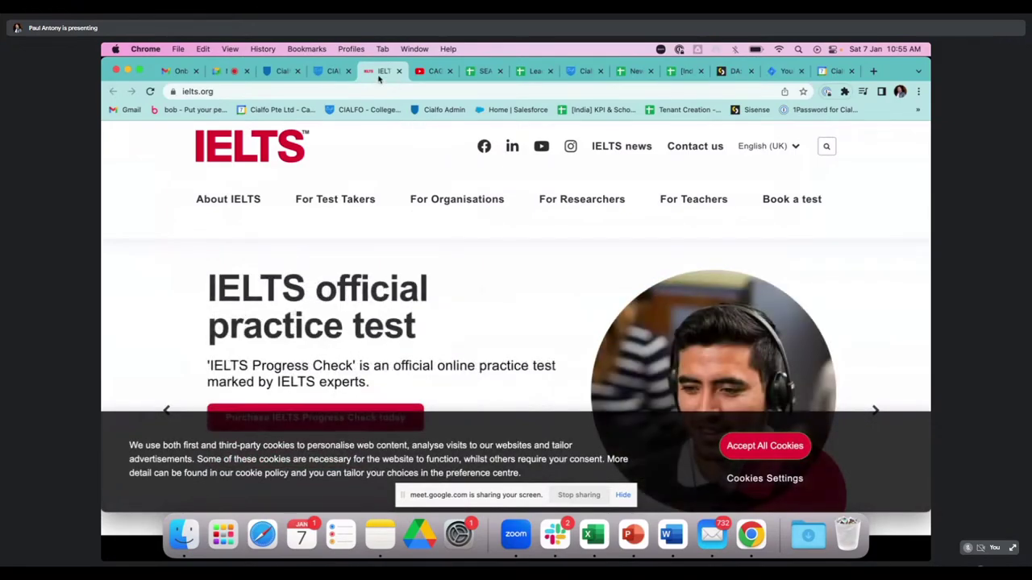
click(334, 72)
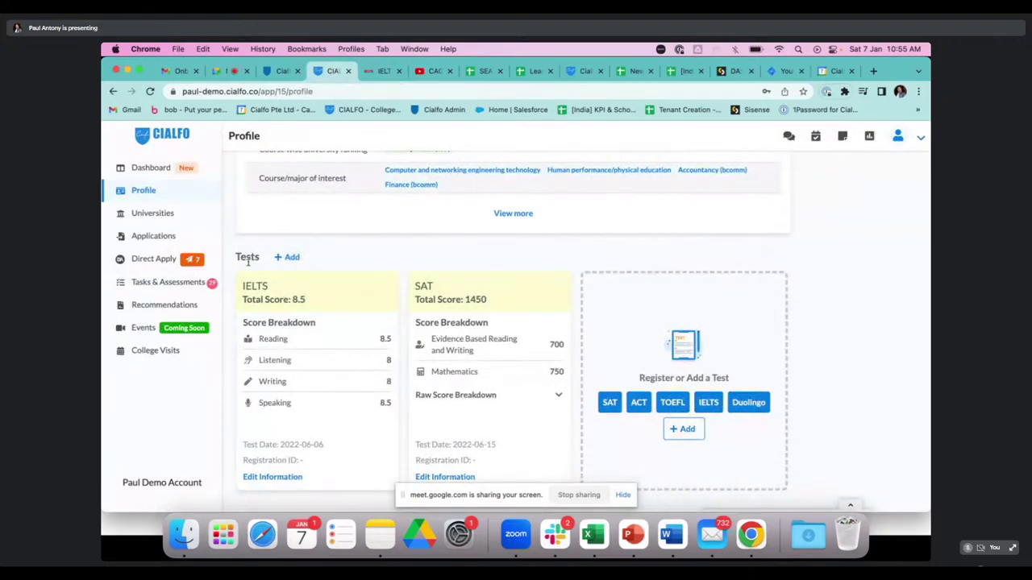
- Review the Contacts, Counselor and Extra-curricular Activities sections, and open the form for adding an extra-curricular activity
scroll(247, 262, down, 5)
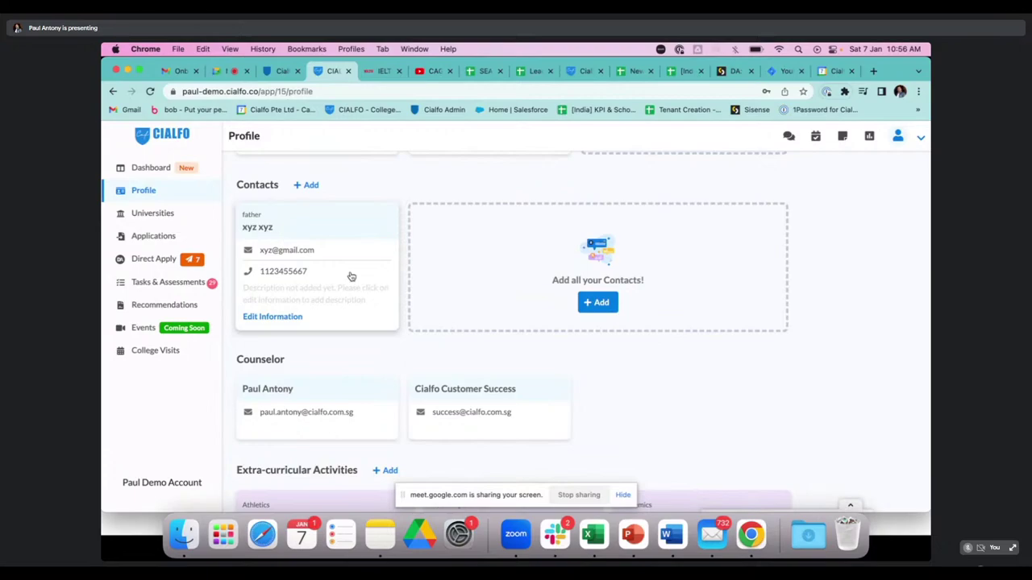
scroll(363, 285, down, 3)
scroll(363, 285, down, 3)
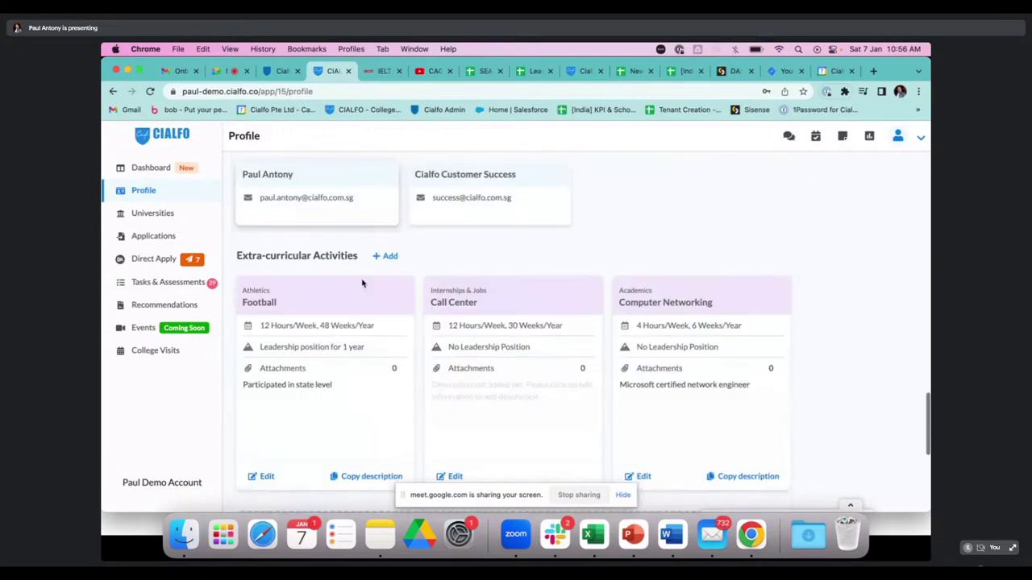
scroll(363, 285, up, 1)
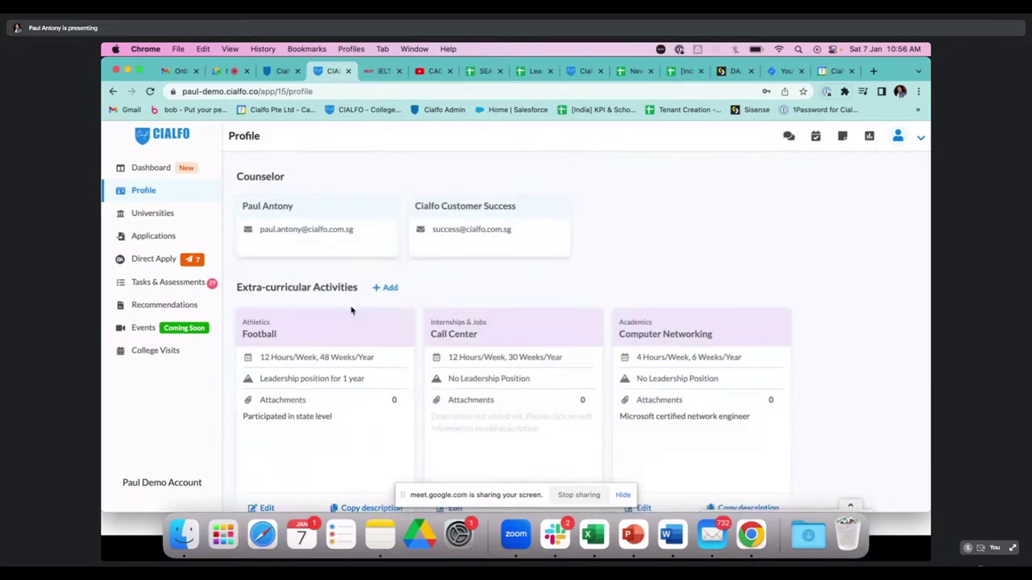
scroll(355, 310, down, 3)
scroll(361, 294, down, 1)
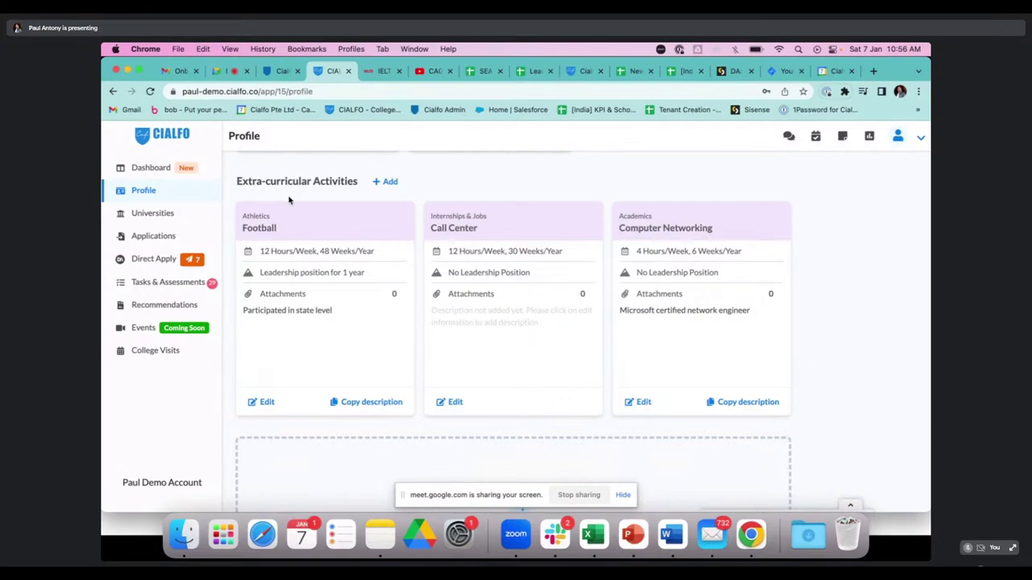
click(392, 185)
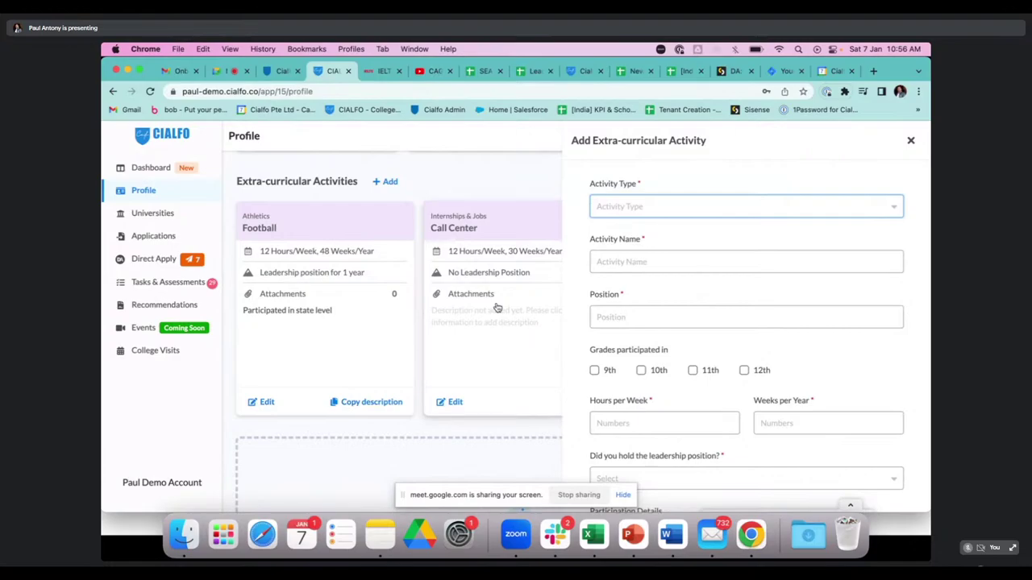
- Review the activity type options and remaining fields of the Add Extra-curricular Activity form, and close it without adding an activity
click(652, 208)
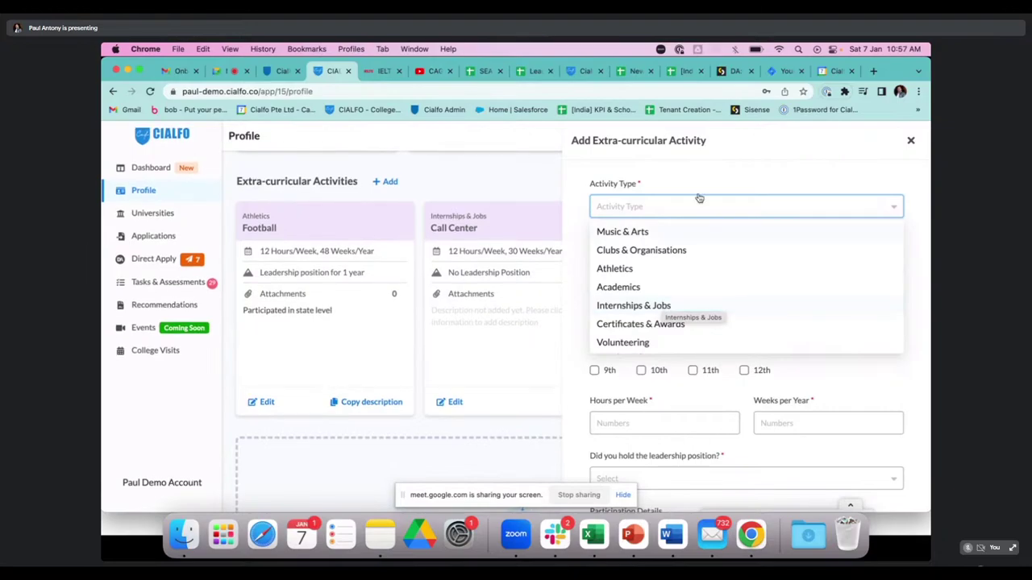
key(Escape)
click(669, 259)
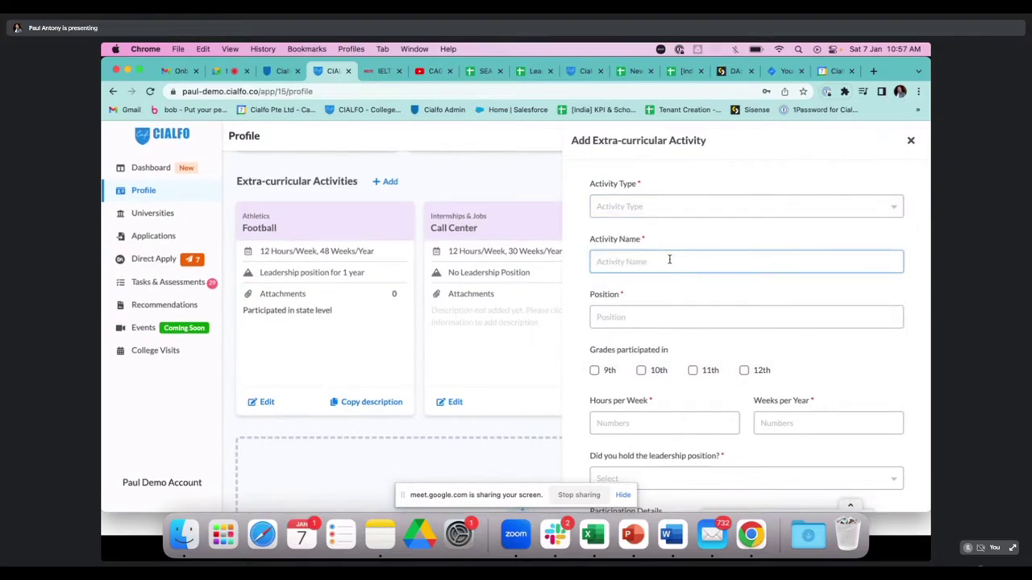
click(626, 317)
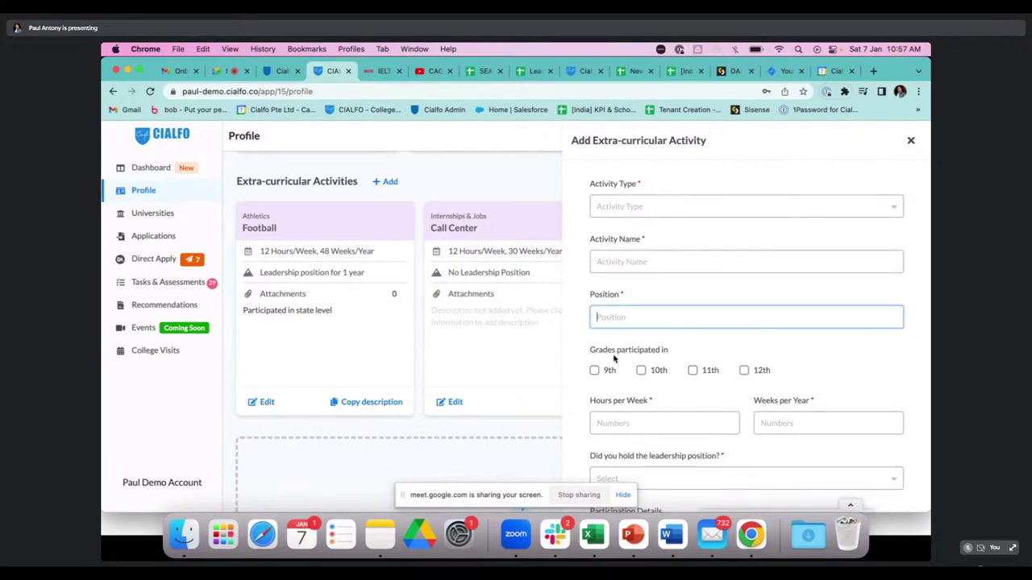
scroll(615, 360, down, 4)
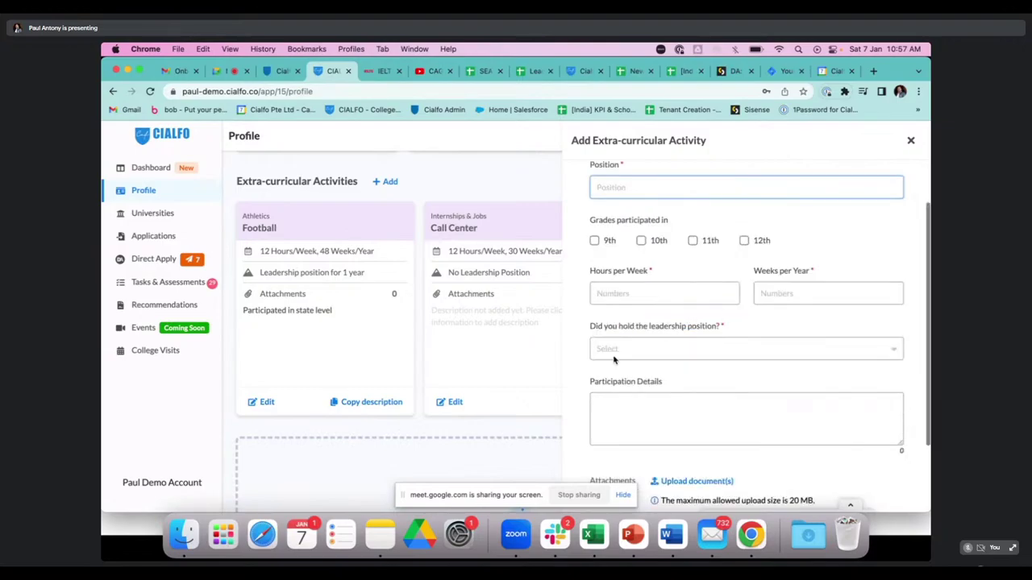
click(745, 332)
click(744, 337)
click(732, 396)
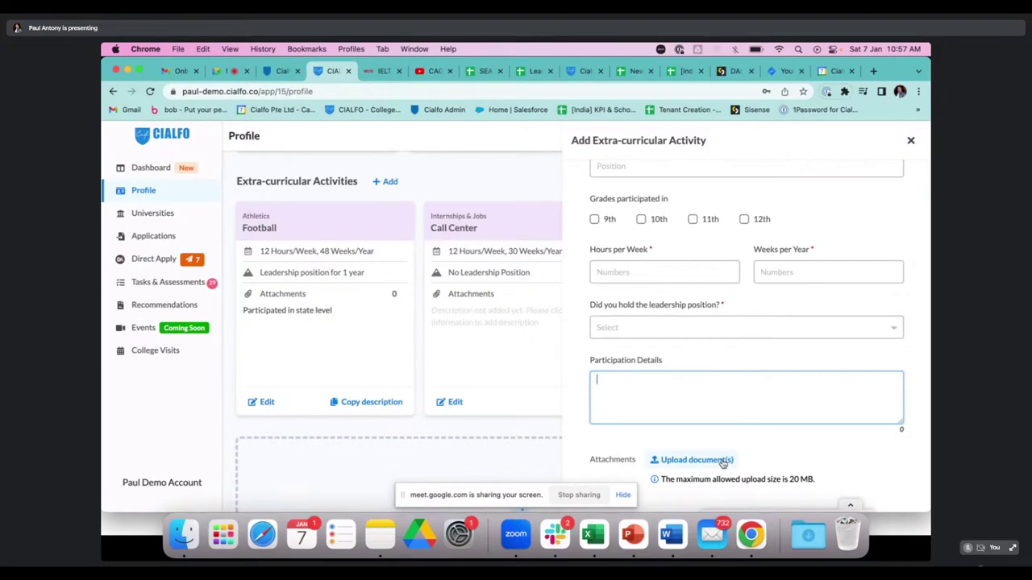
click(911, 142)
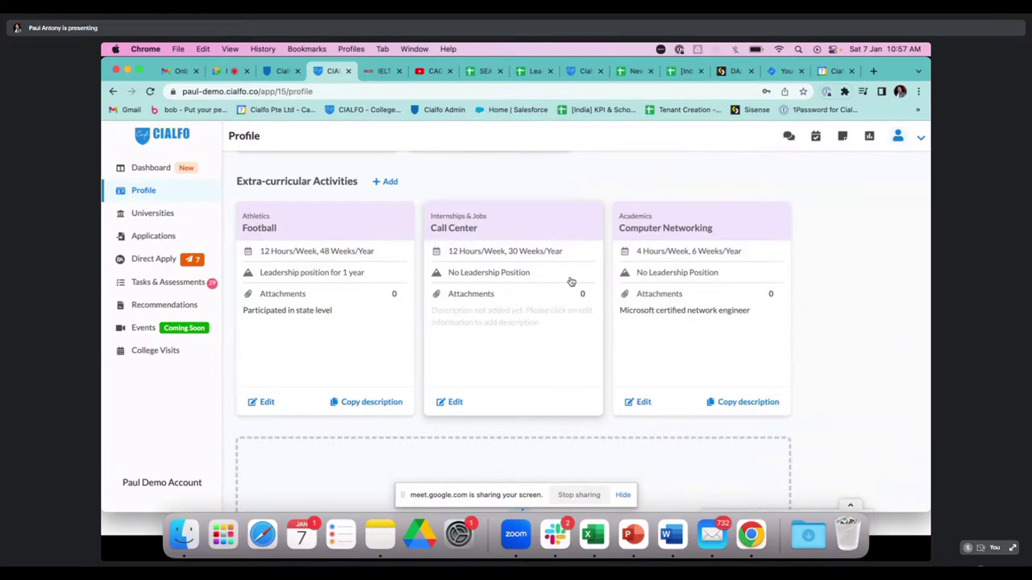
- Look through the profile sections from Personal Information to Extra-curricular Activities and return to the start of the profile
scroll(571, 281, down, 3)
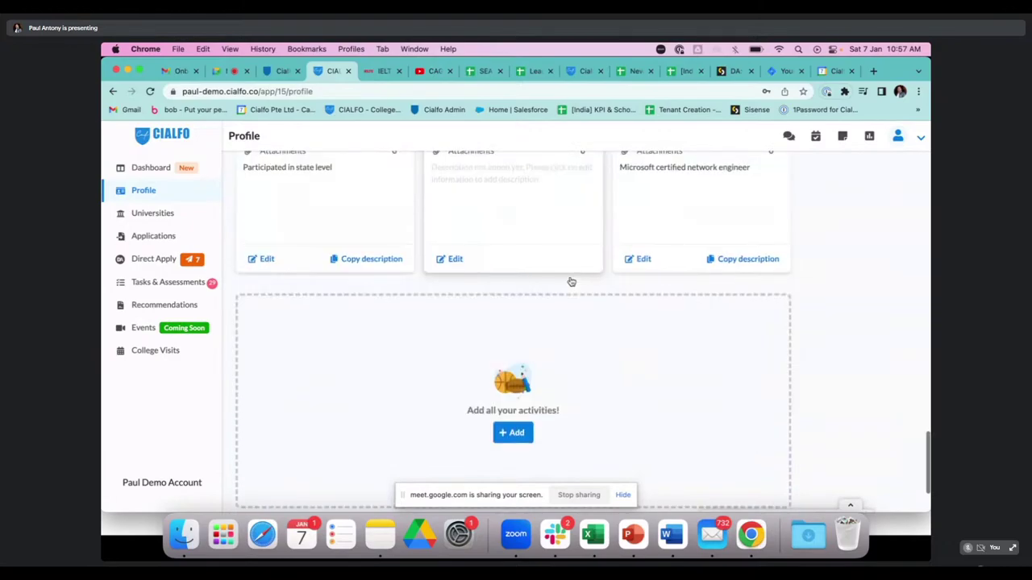
scroll(571, 281, up, 6)
scroll(571, 282, up, 3)
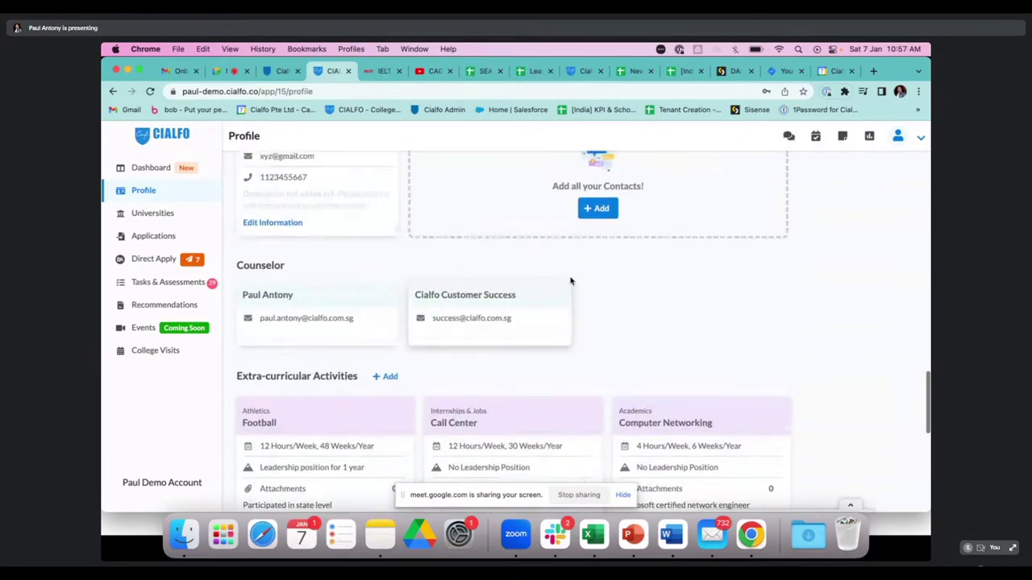
scroll(571, 281, up, 10)
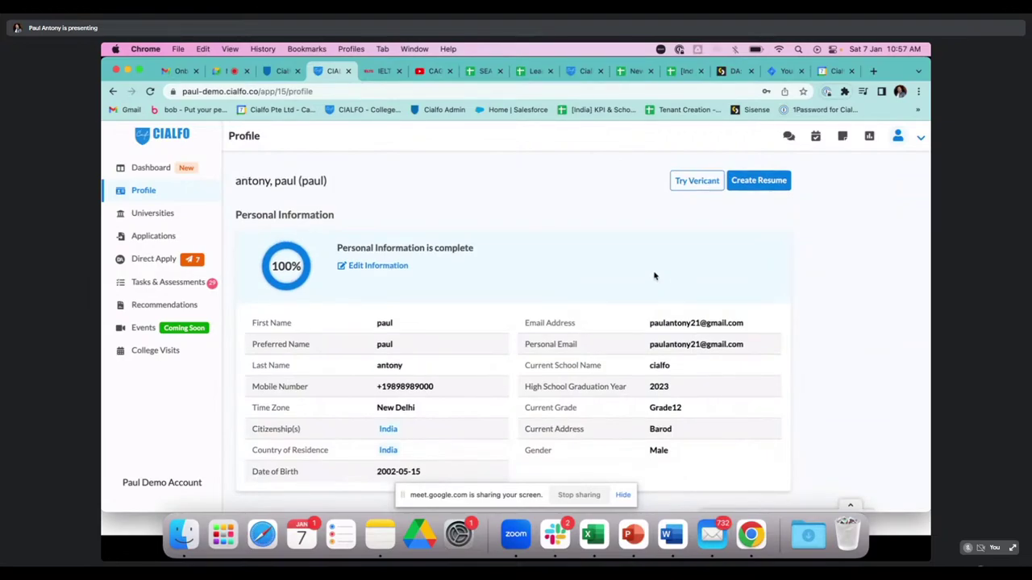
scroll(546, 318, down, 1)
scroll(545, 318, down, 4)
scroll(546, 318, down, 15)
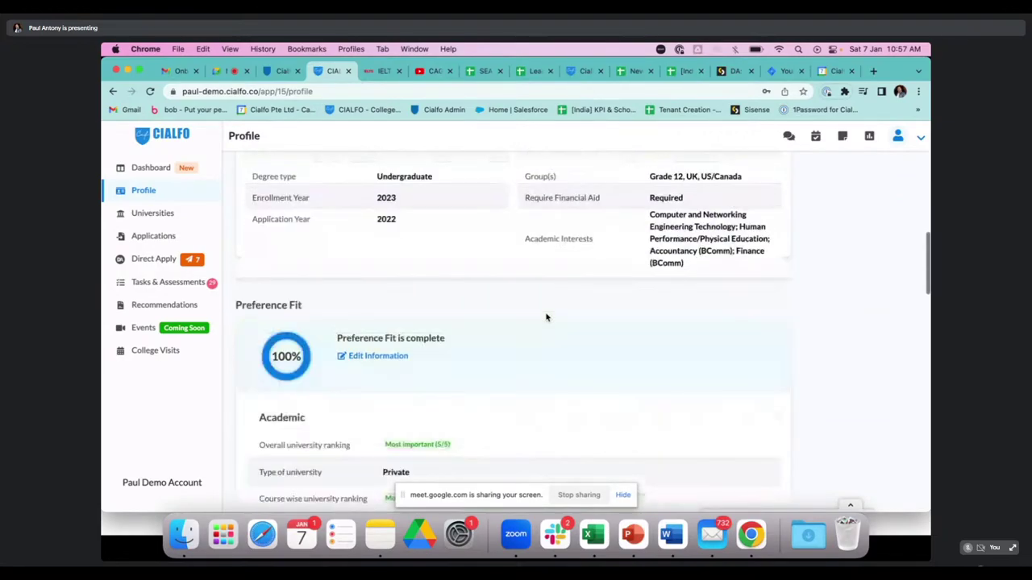
scroll(546, 318, up, 1)
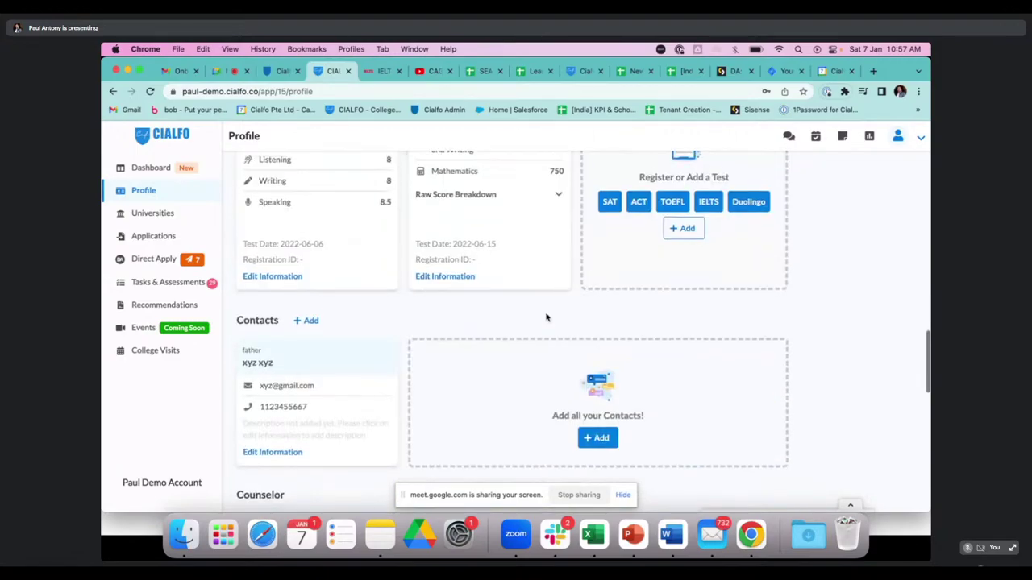
scroll(427, 321, down, 5)
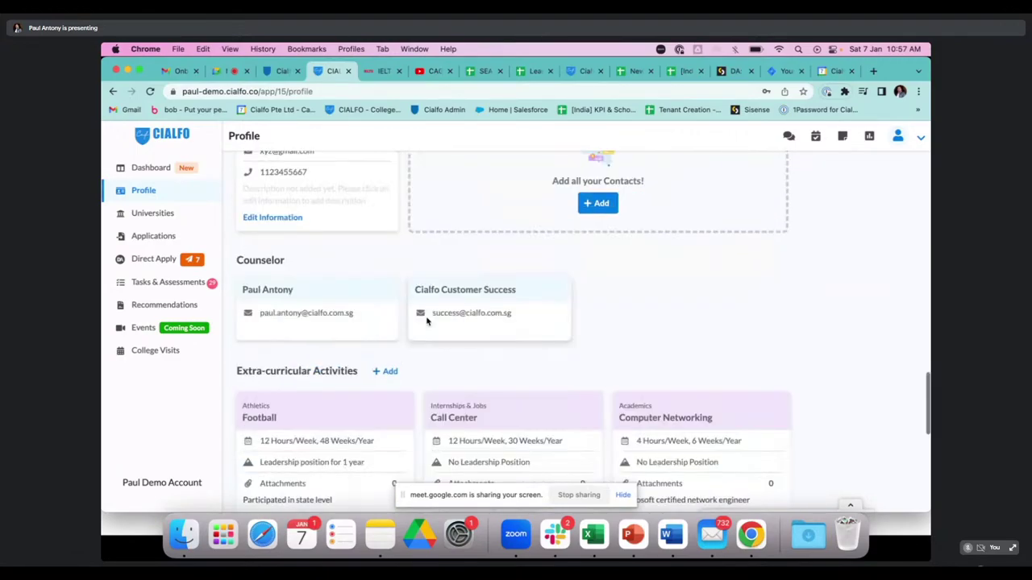
scroll(426, 323, up, 20)
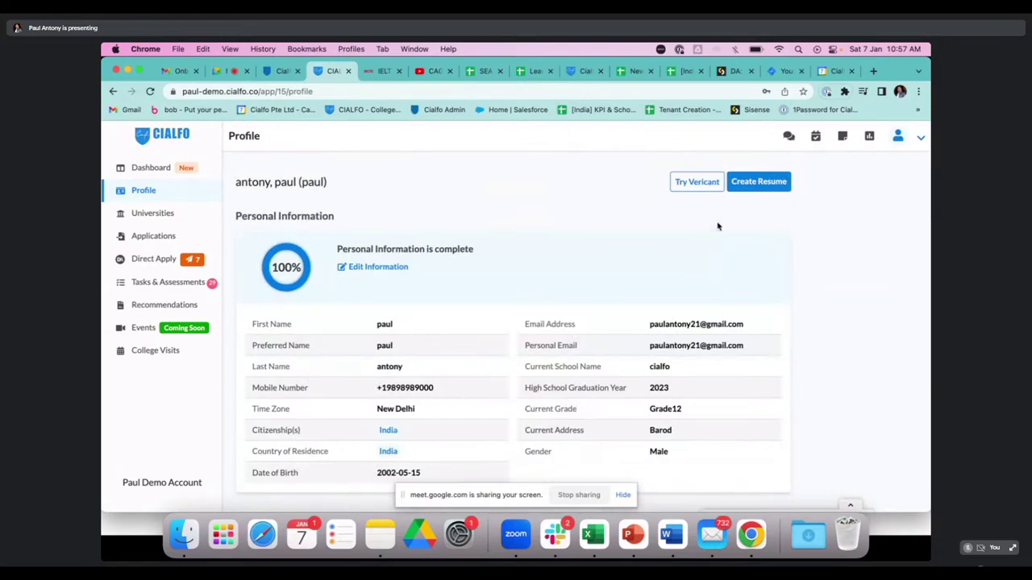
- Open the resume builder from the profile and review its Contact information and Skills sections
click(762, 184)
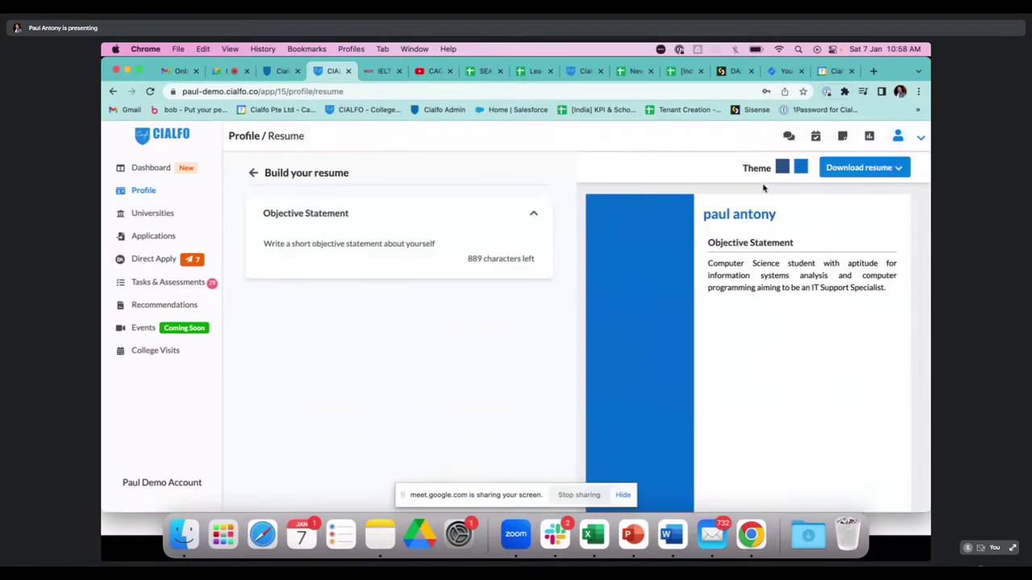
scroll(746, 290, down, 4)
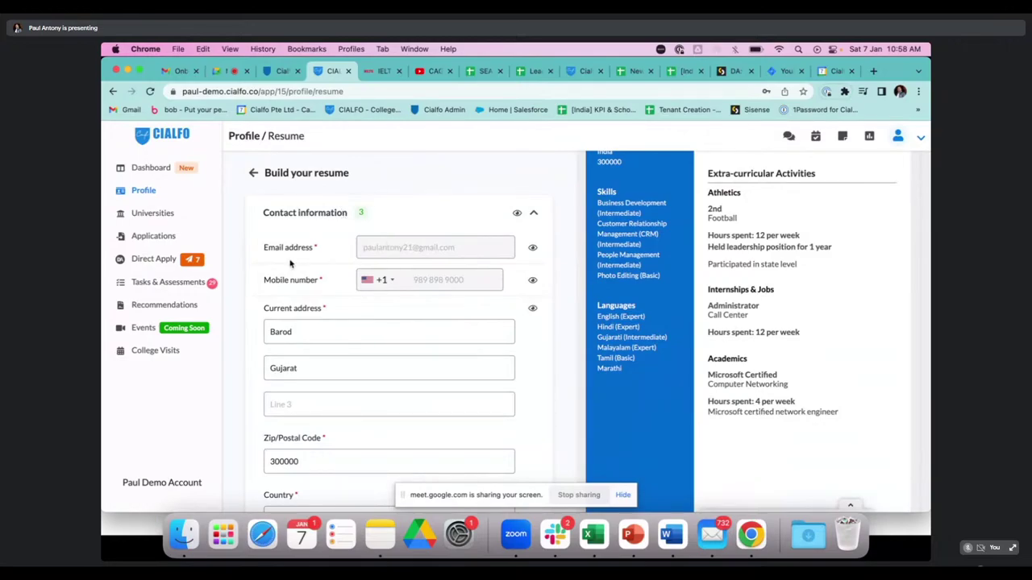
scroll(420, 322, down, 3)
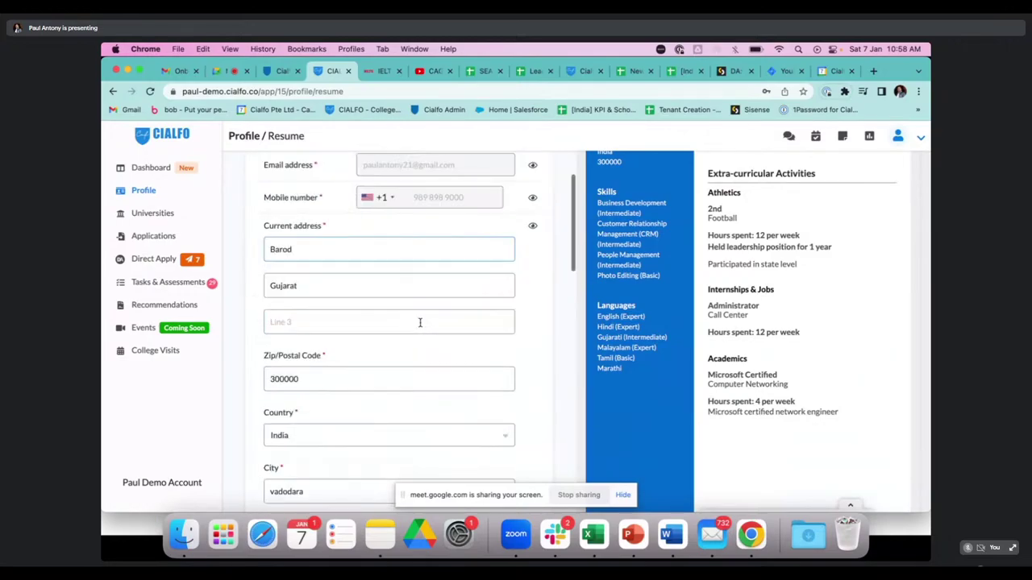
scroll(420, 326, down, 5)
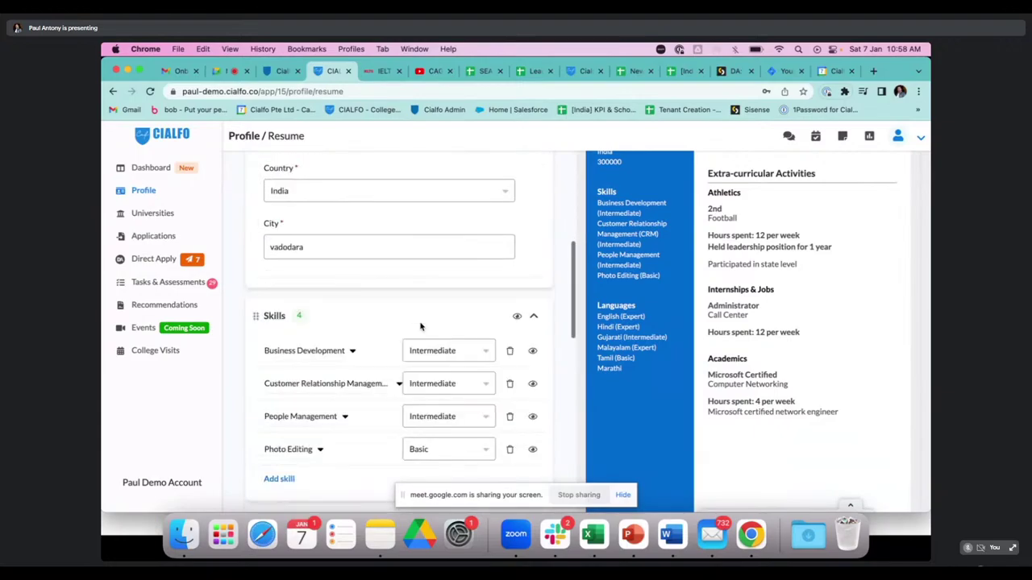
scroll(420, 327, down, 1)
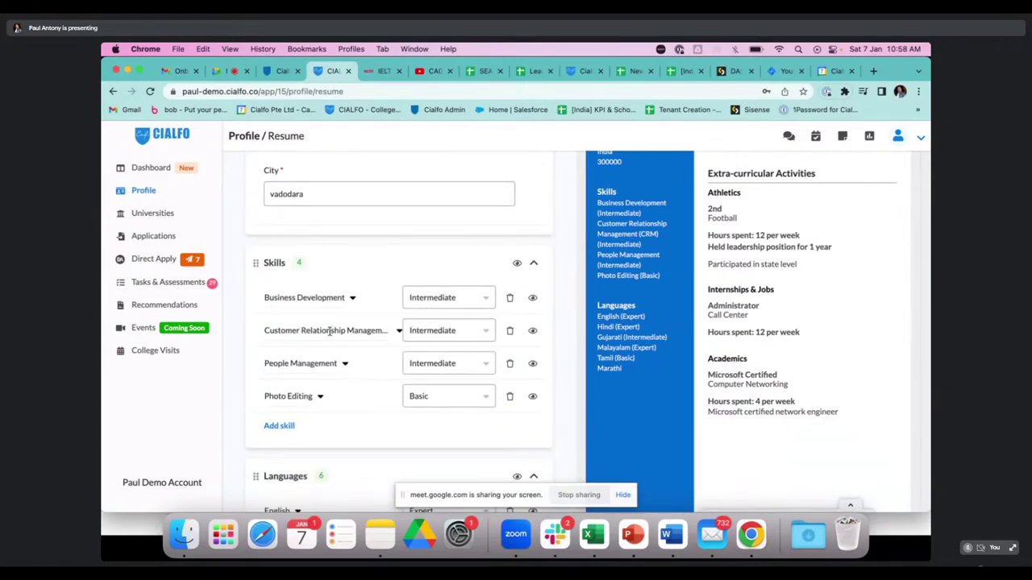
- Browse the alternative skills offered for the Business Development entry and close the list without changing the skill
click(353, 297)
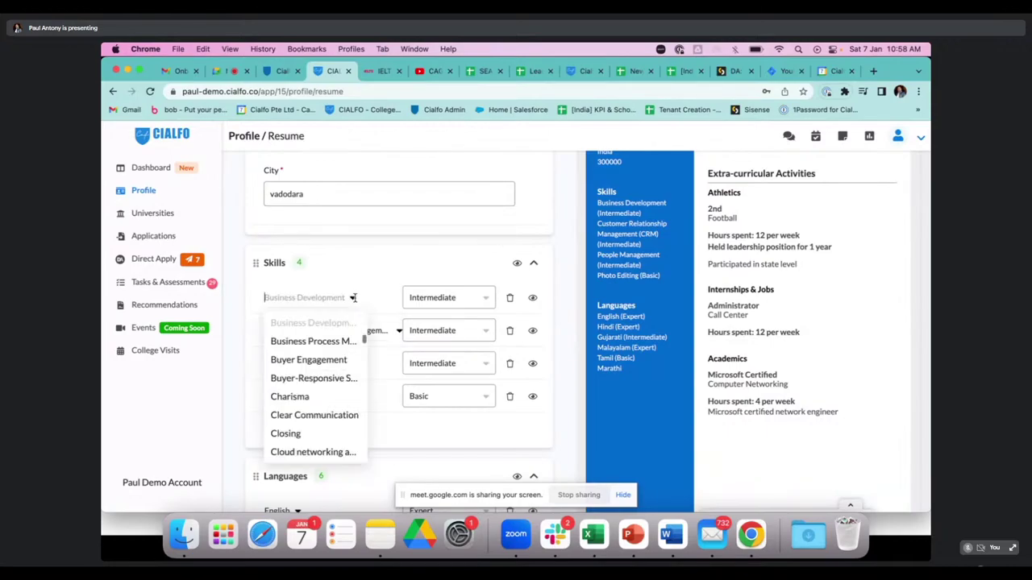
scroll(346, 366, down, 5)
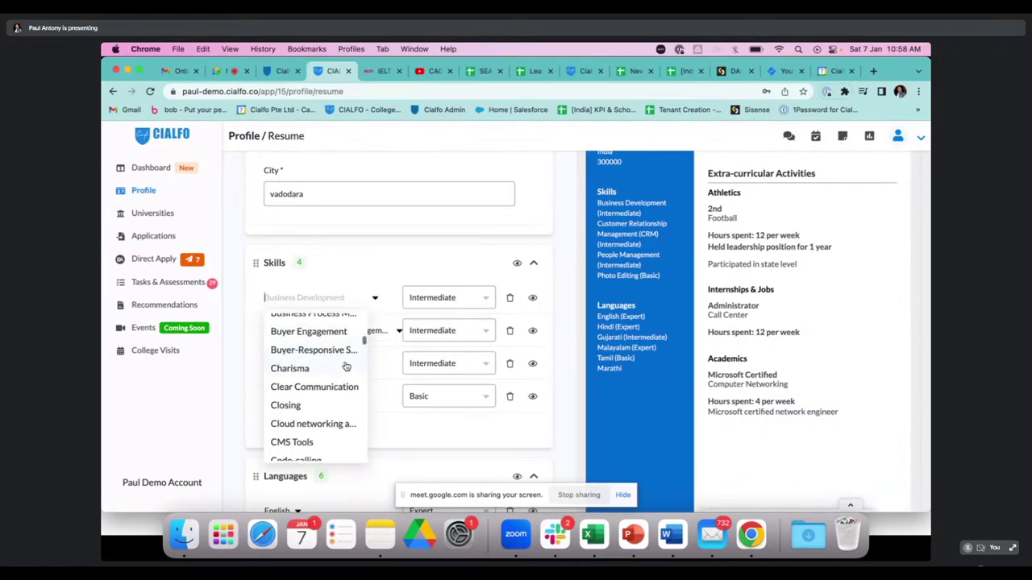
scroll(345, 366, down, 5)
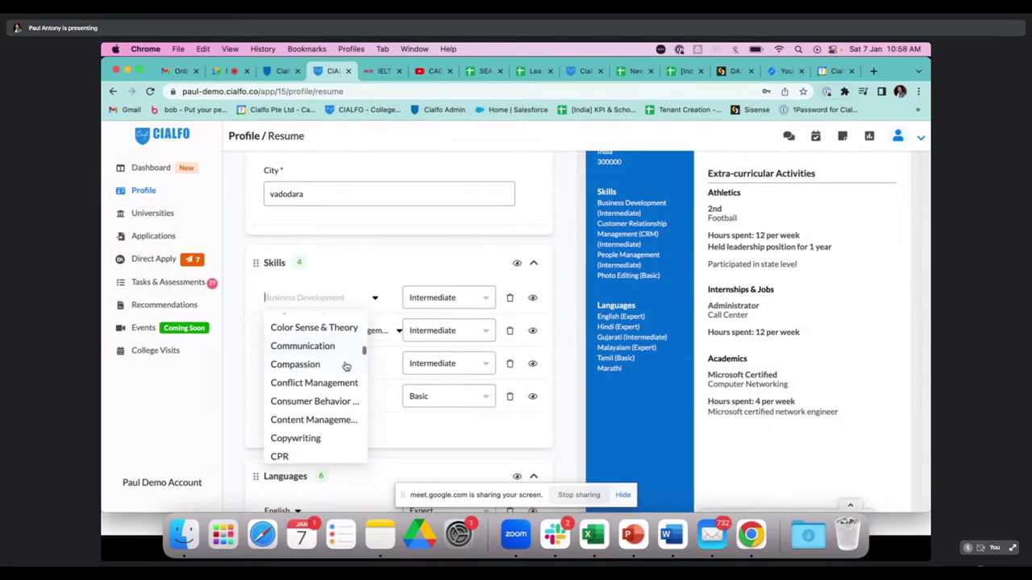
scroll(345, 366, down, 5)
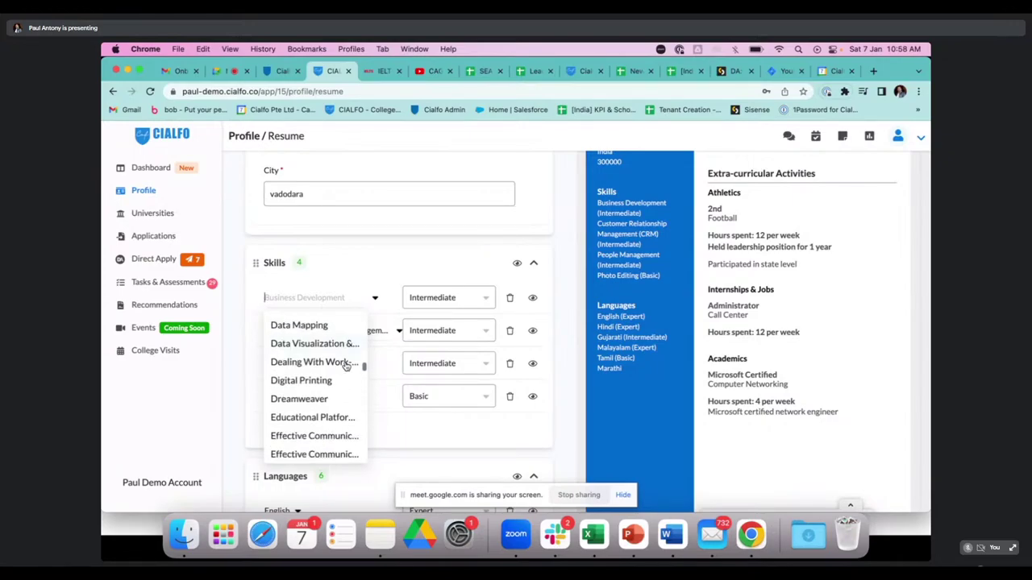
scroll(345, 366, down, 3)
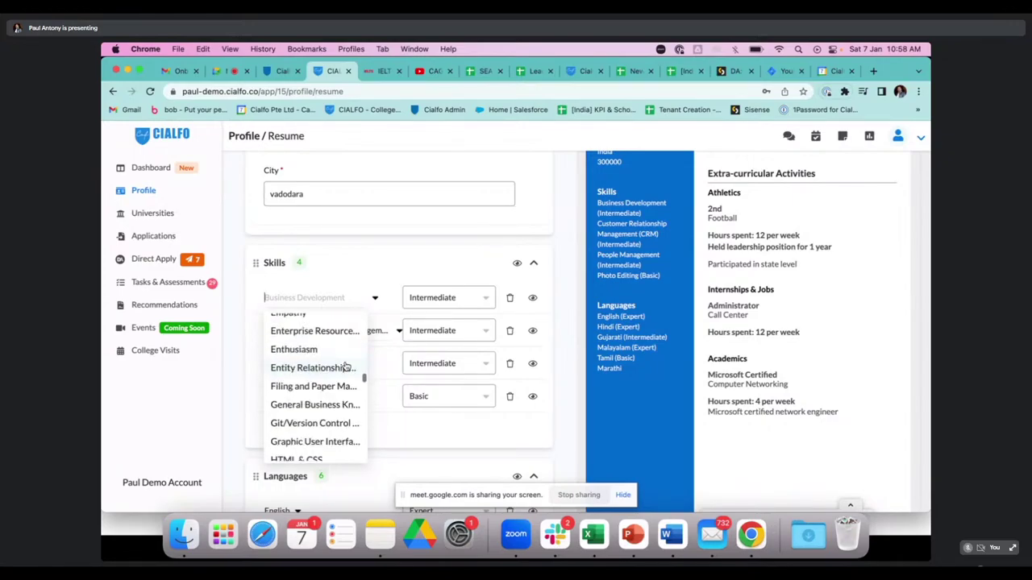
click(384, 295)
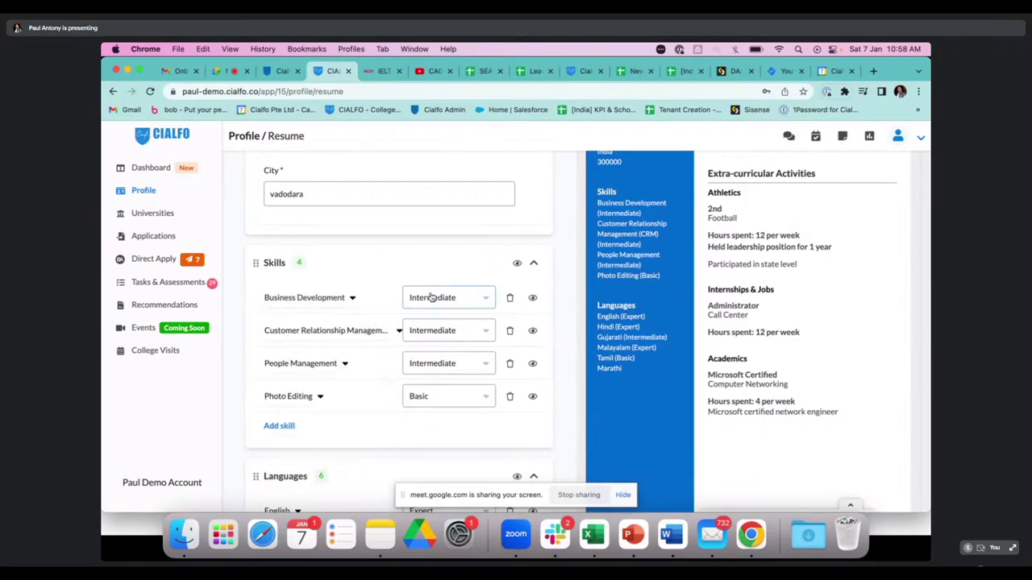
- Hide the Business Development, Customer Relationship Management, People Management and Photo Editing skills from the resume
click(532, 298)
click(532, 331)
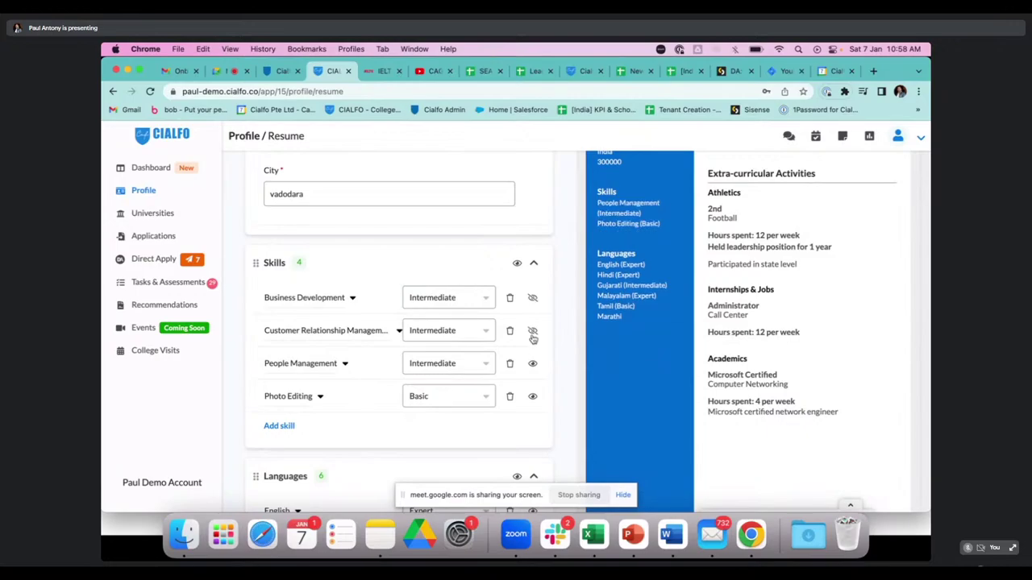
click(533, 364)
click(532, 397)
- Show the Photo Editing, People Management, Customer Relationship Management and Business Development skills on the resume again
click(532, 397)
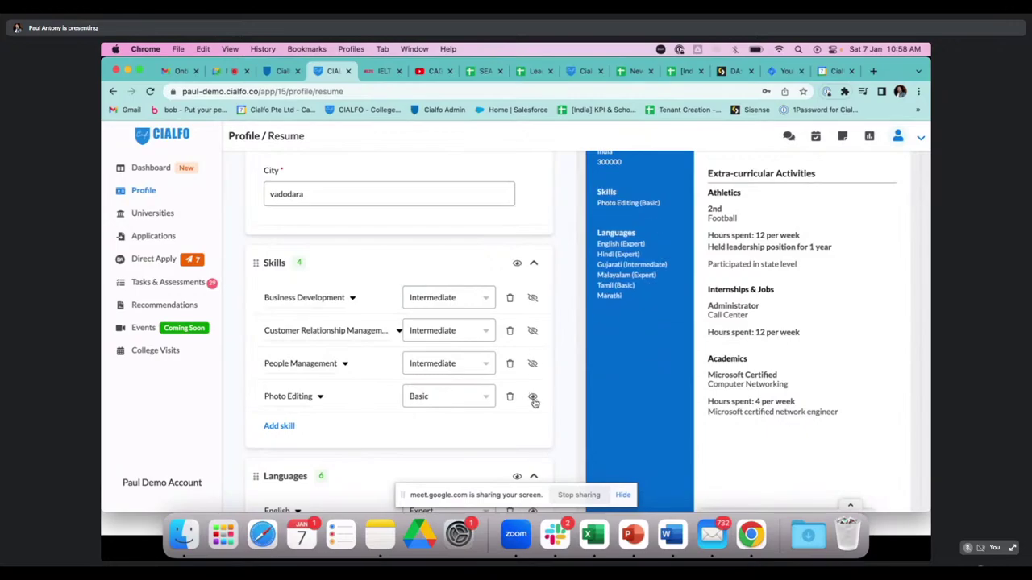
click(532, 363)
click(532, 331)
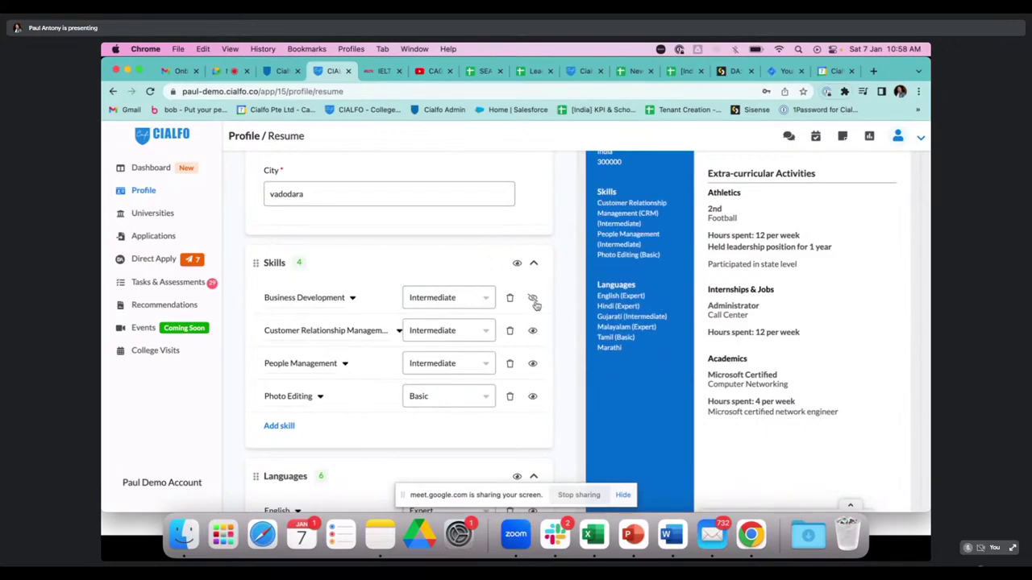
click(533, 298)
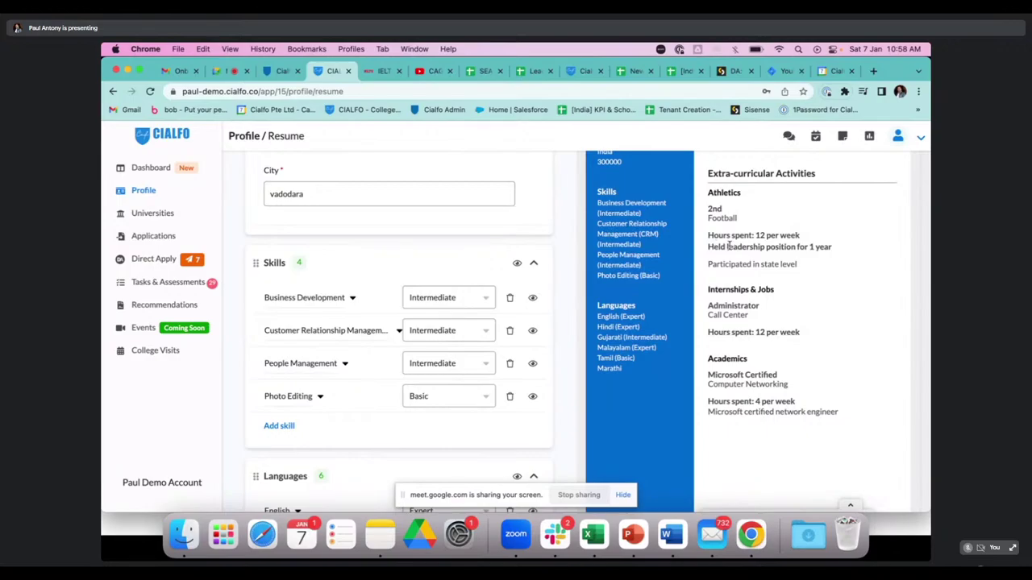
- Review the Languages section and the resume preview, and check the available download formats without downloading the resume
scroll(730, 247, down, 1)
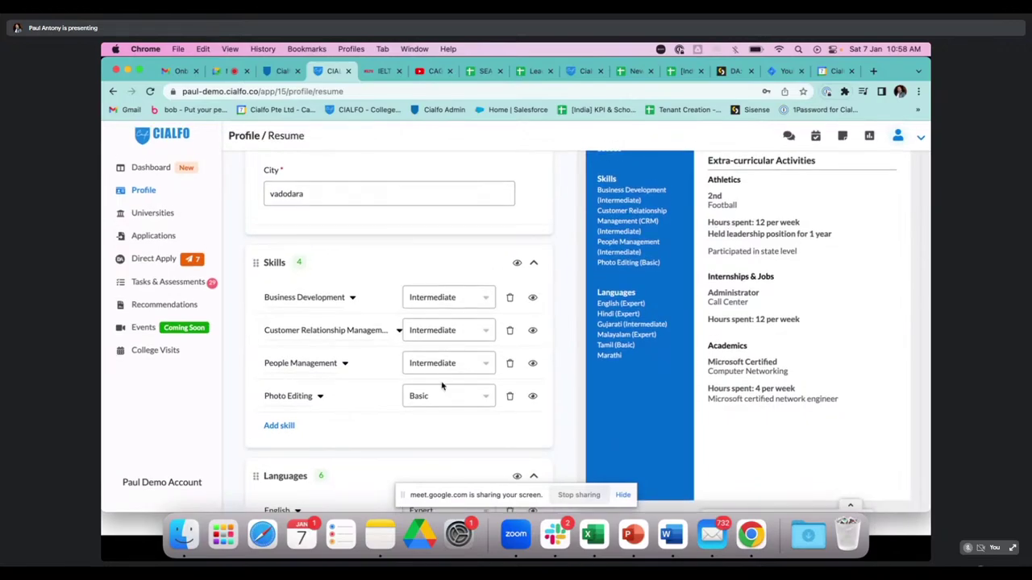
scroll(452, 385, down, 5)
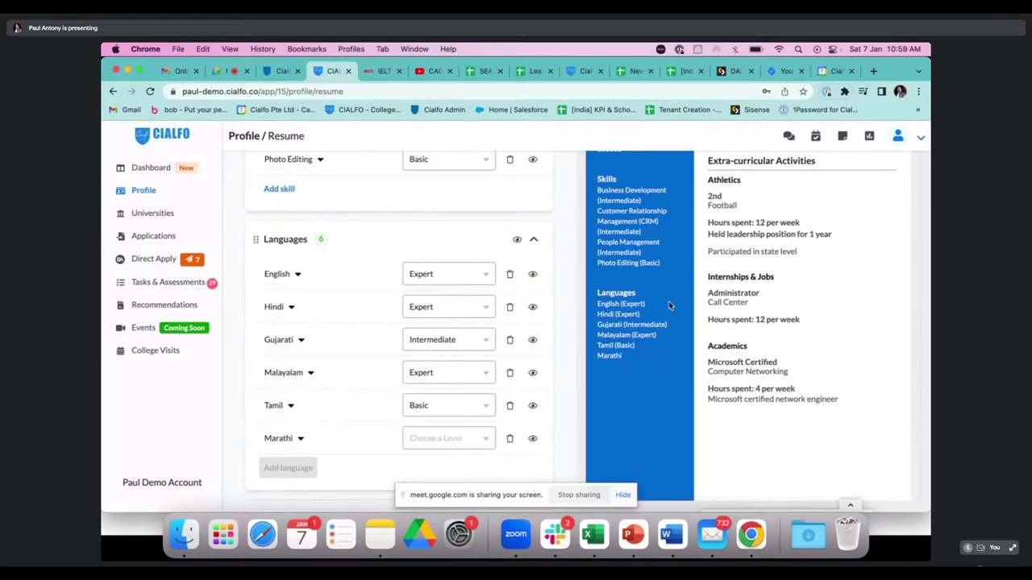
scroll(669, 303, up, 4)
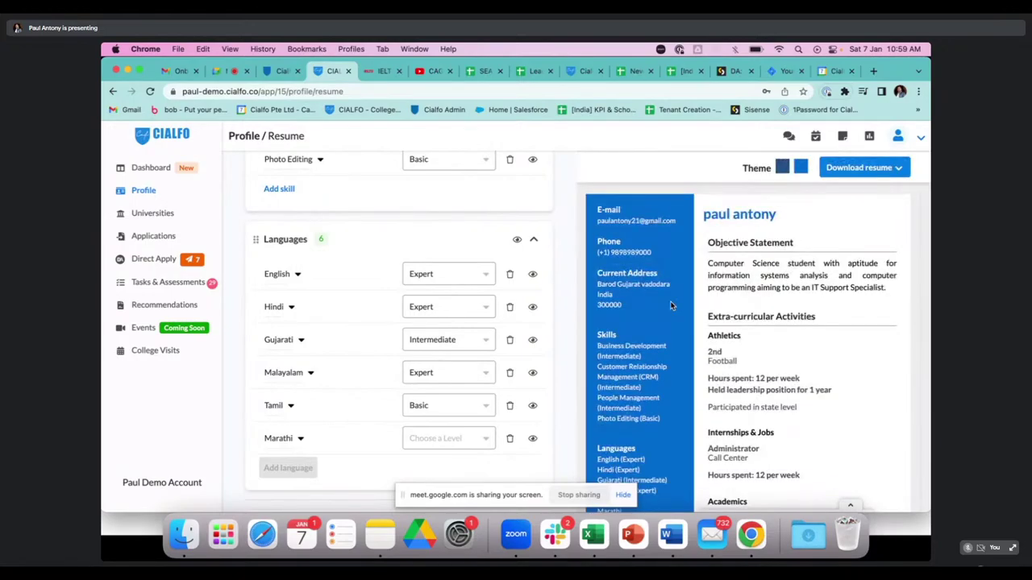
click(861, 171)
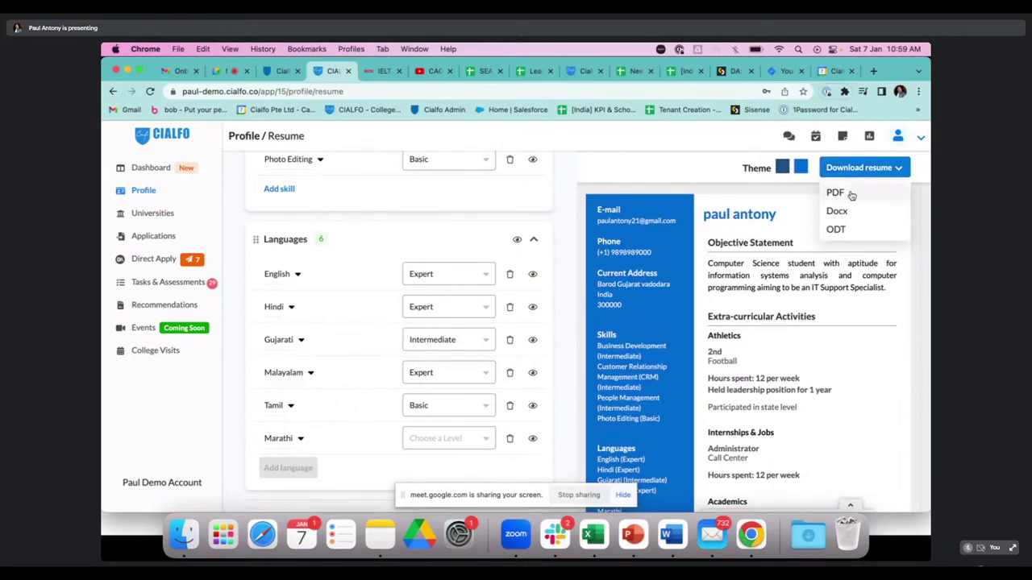
click(788, 202)
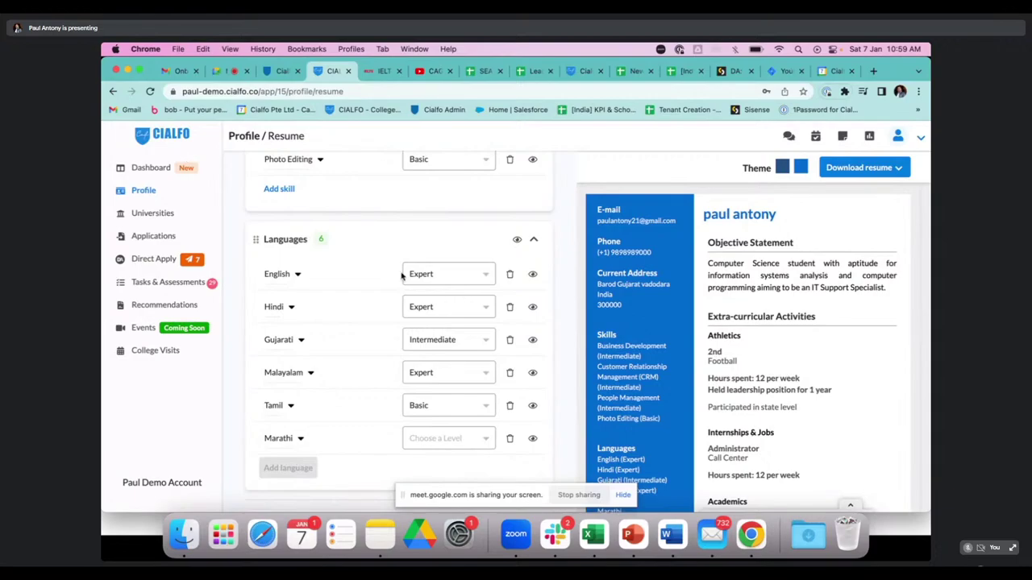
- Leave the resume builder and return to the profile's Personal Information section
scroll(413, 281, up, 15)
click(254, 173)
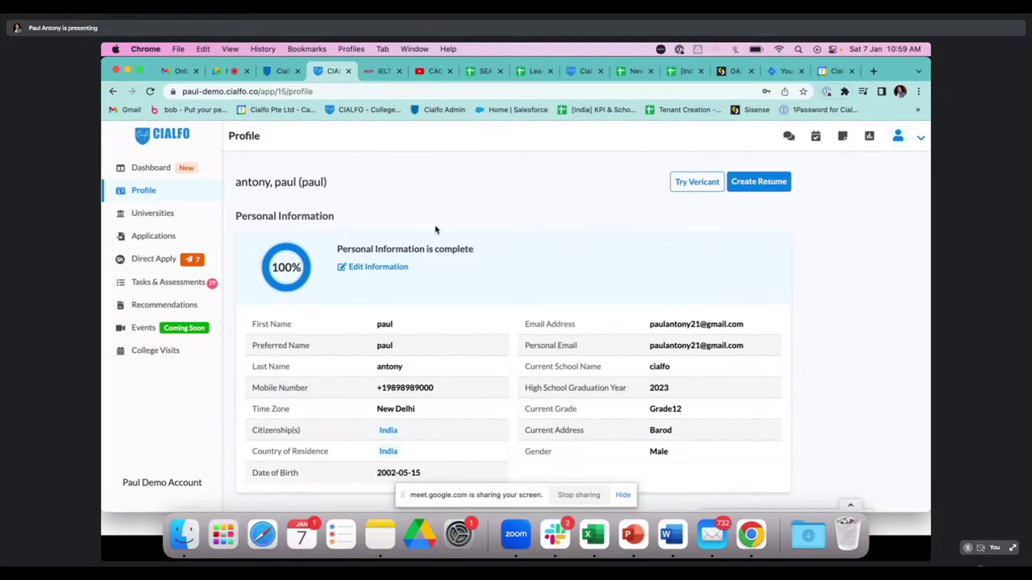
scroll(436, 225, down, 1)
scroll(437, 228, up, 1)
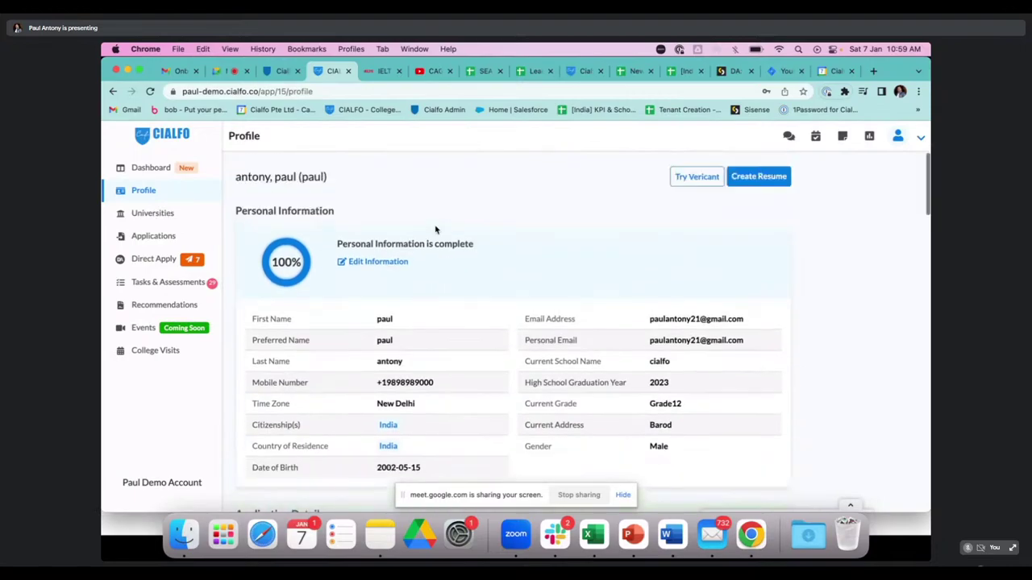
- Review the student profile from Personal Information through Application Details, Preference Fit, test scores, Contacts and Counselor to Extra-curricular Activities
scroll(445, 242, down, 2)
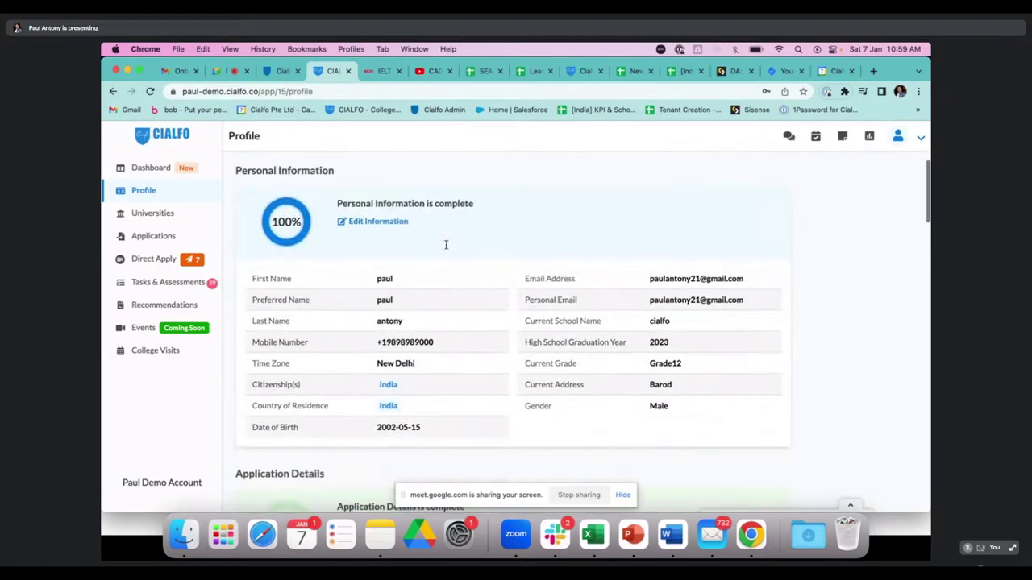
scroll(445, 244, down, 10)
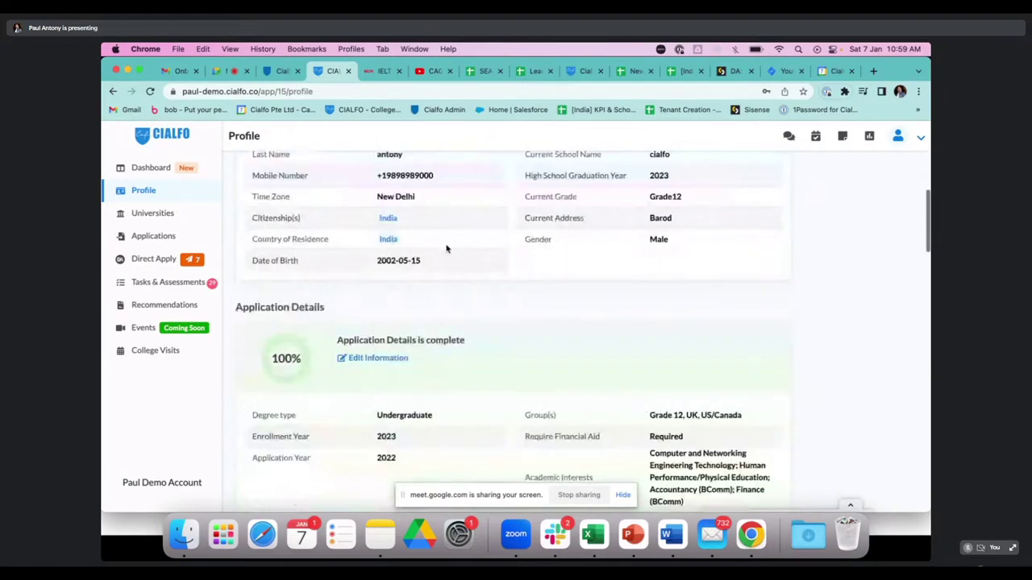
scroll(446, 248, down, 4)
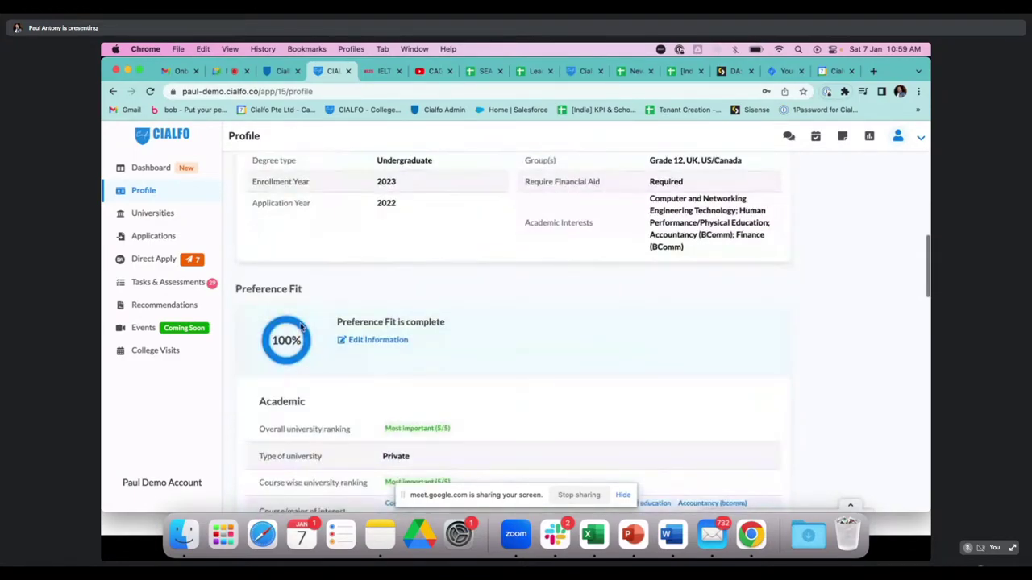
scroll(327, 362, down, 8)
scroll(328, 362, down, 16)
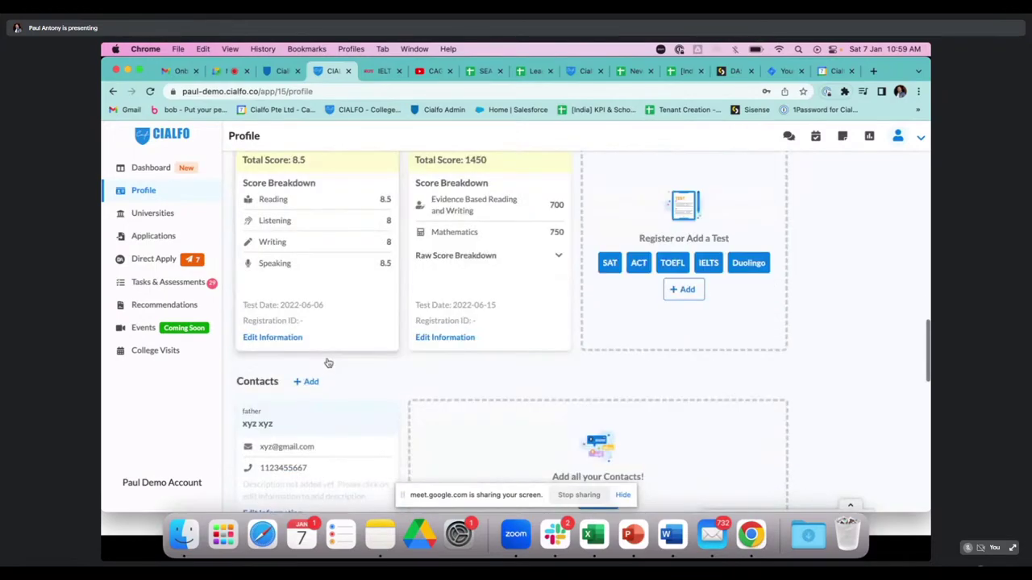
scroll(327, 362, down, 5)
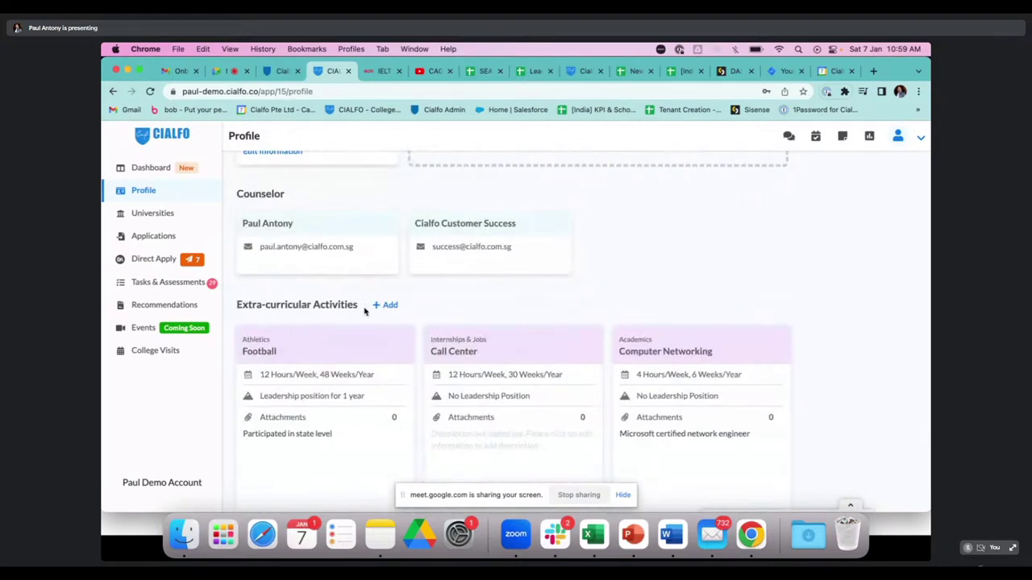
scroll(458, 336, up, 20)
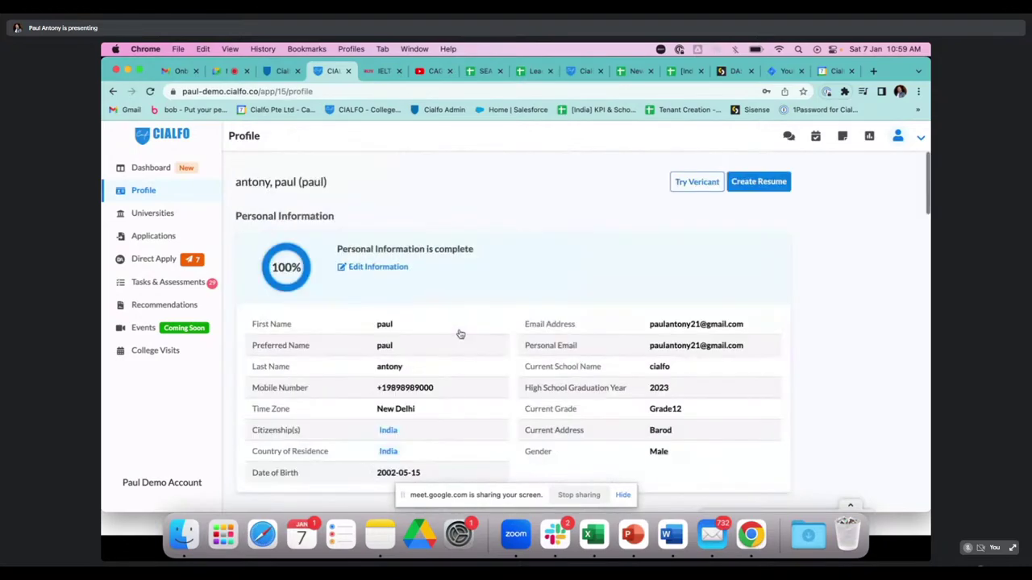
- Open the university search and examine the Direct Apply regions, QS best-ranked lists and the suggested universities grouped by country
click(153, 214)
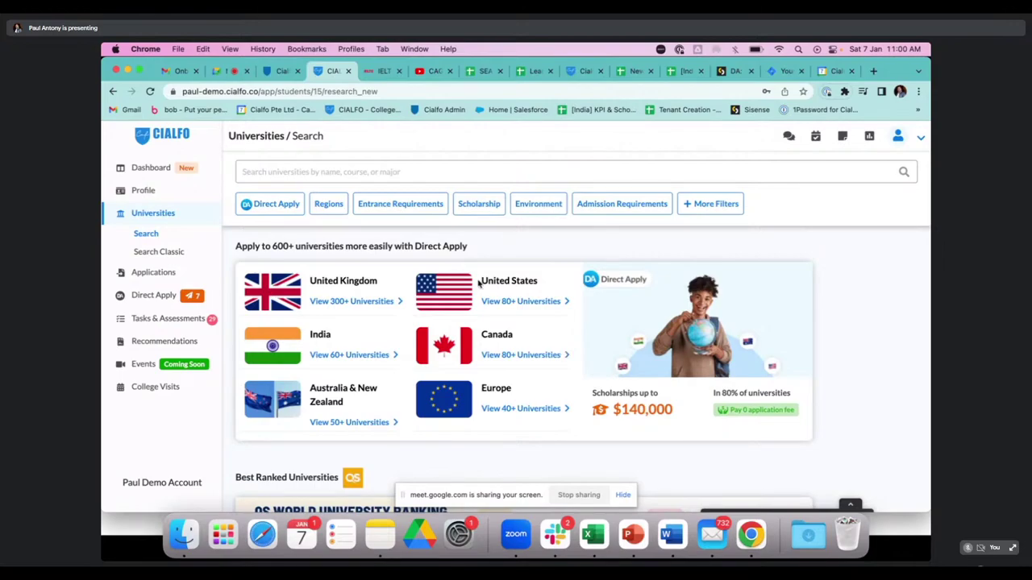
scroll(479, 283, down, 5)
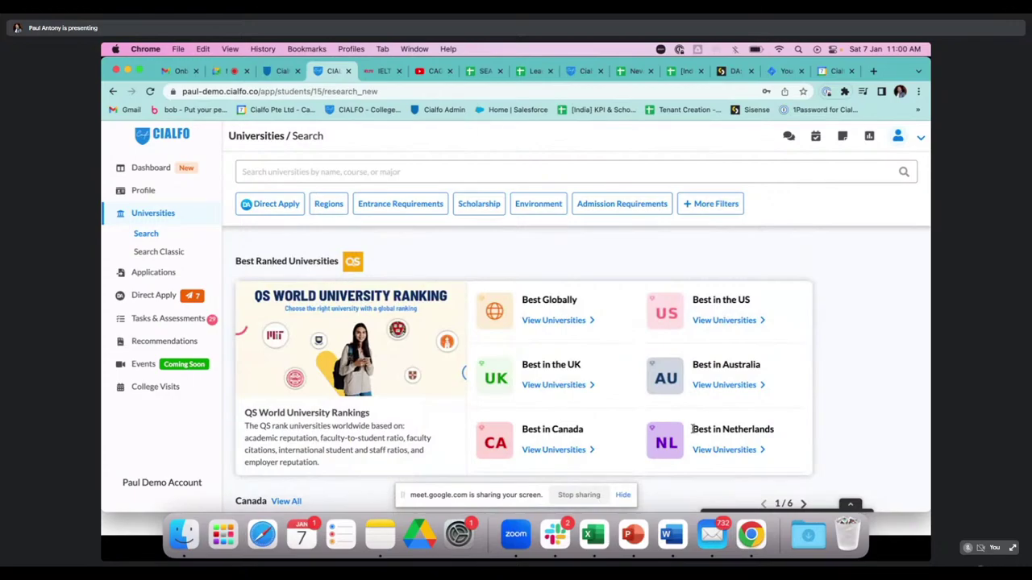
scroll(693, 431, down, 2)
scroll(573, 409, down, 1)
scroll(573, 396, down, 3)
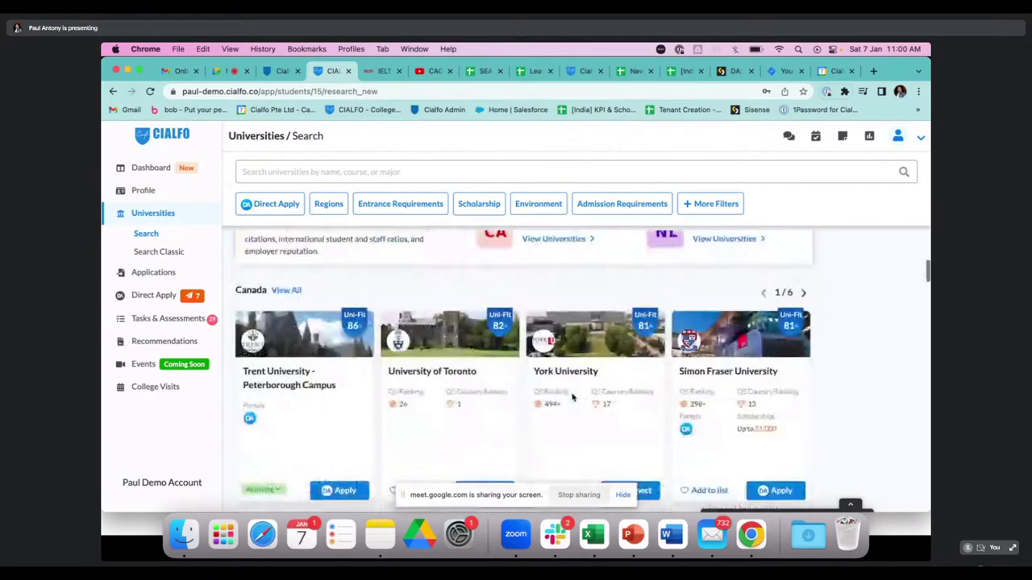
scroll(461, 383, down, 2)
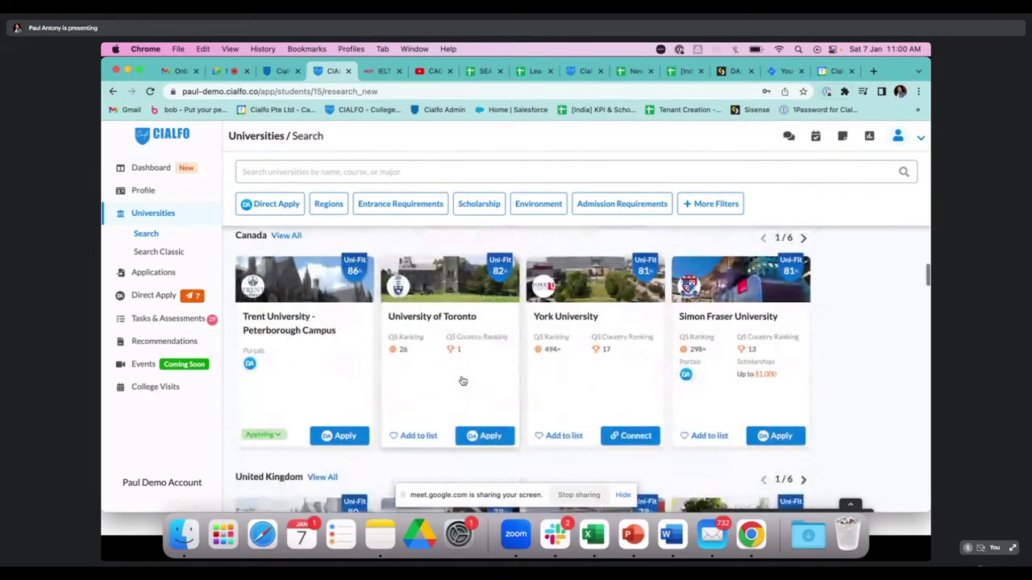
scroll(463, 381, down, 7)
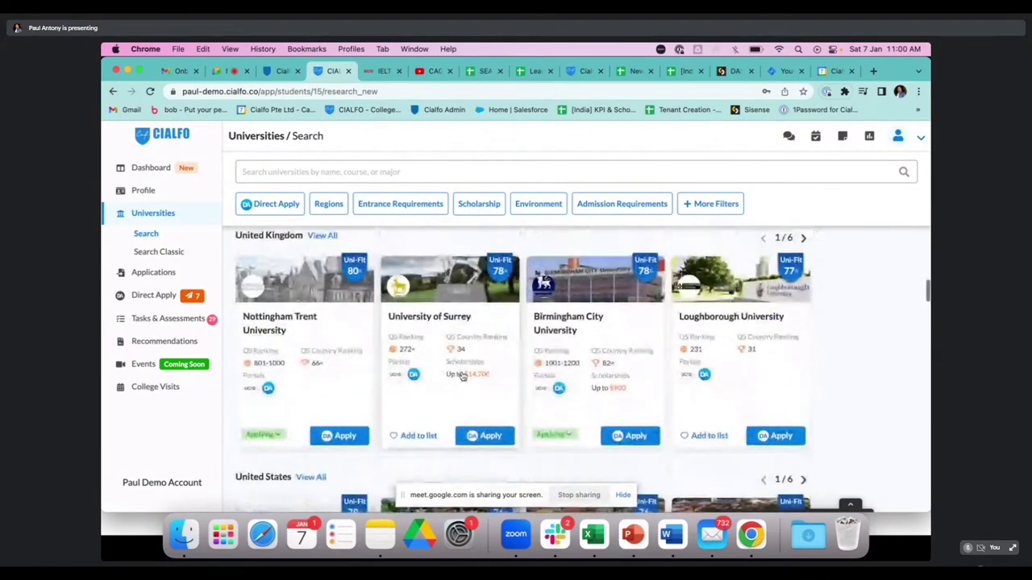
scroll(463, 376, up, 2)
scroll(461, 376, up, 7)
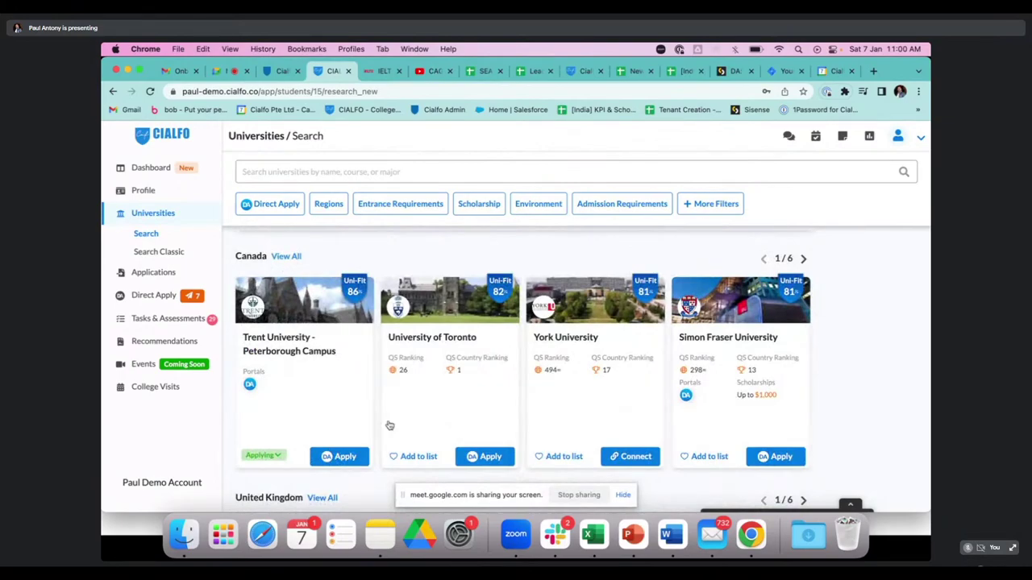
scroll(389, 425, down, 3)
scroll(389, 425, down, 6)
scroll(390, 425, up, 3)
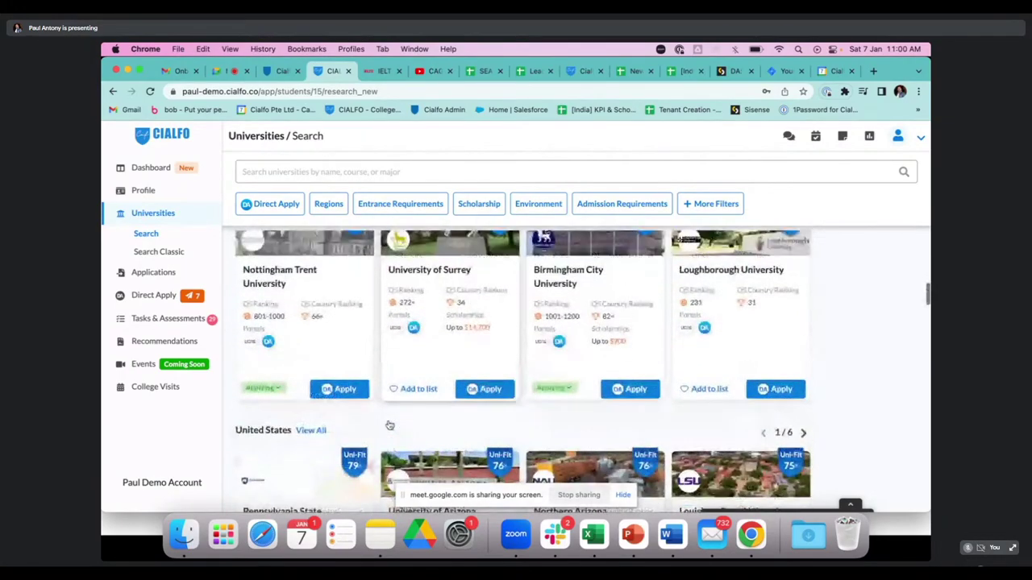
scroll(389, 425, up, 20)
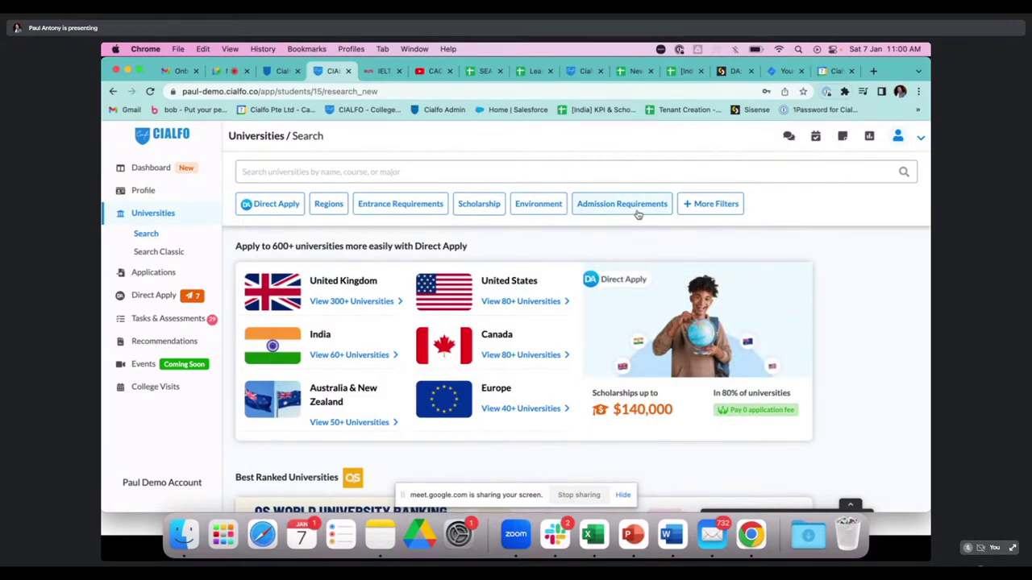
- Filter the universities by region, with India and United Kingdom as university locations
click(329, 204)
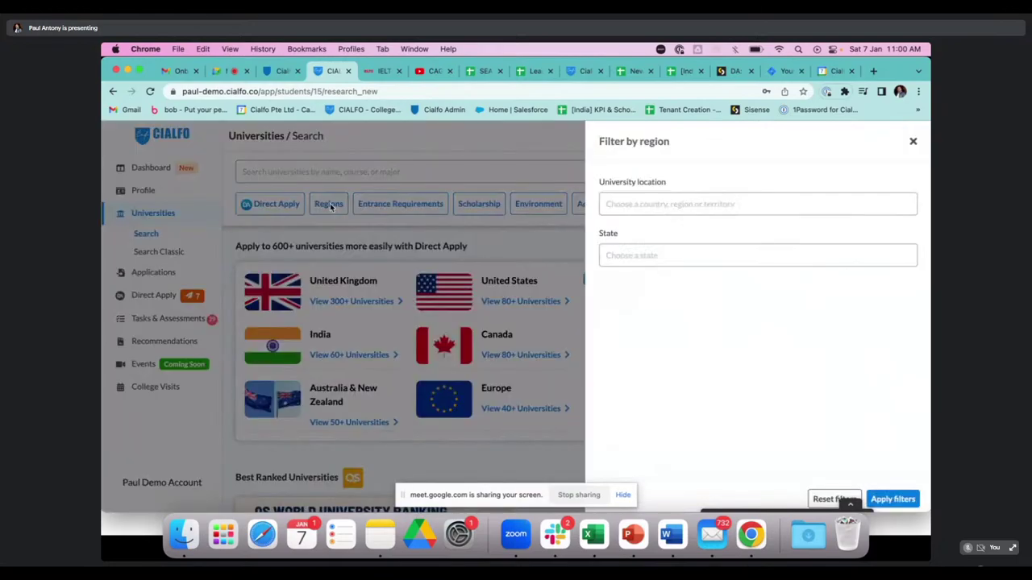
click(665, 204)
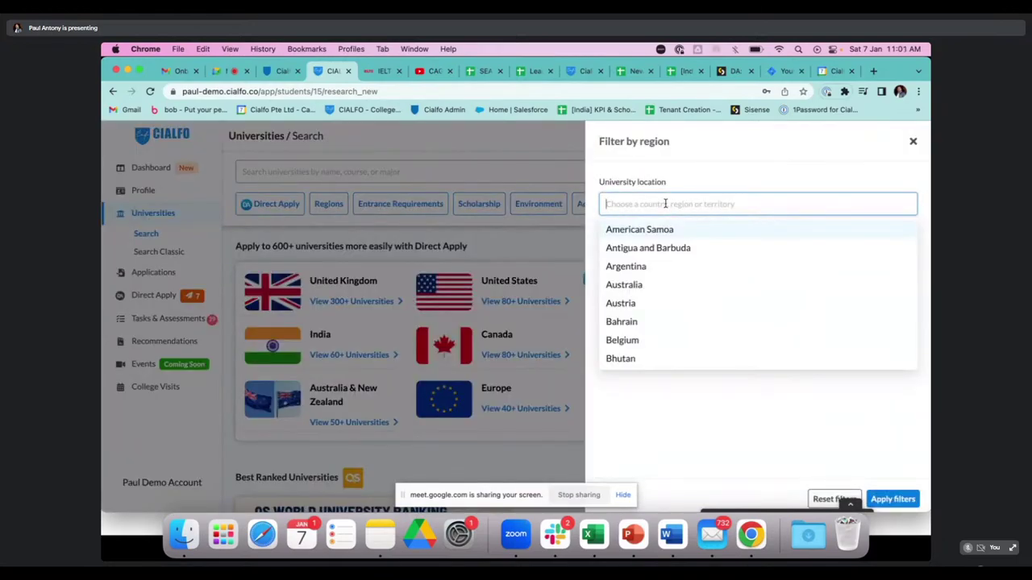
text(indi)
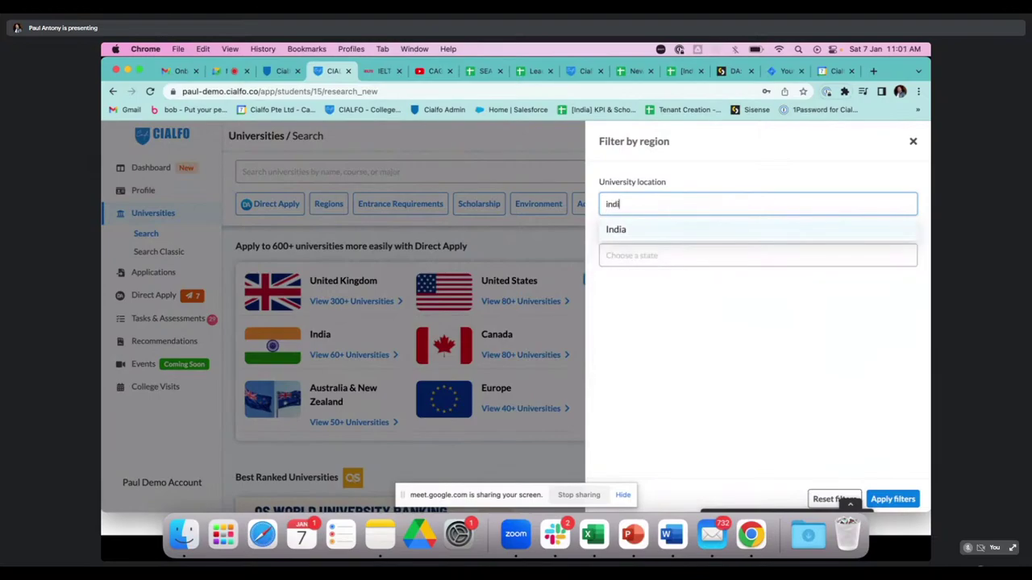
click(675, 230)
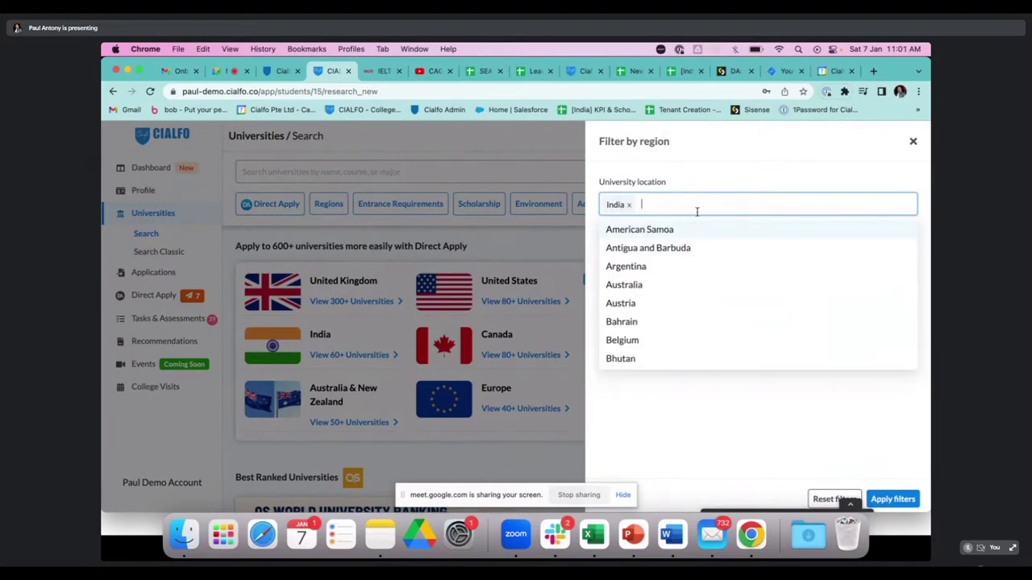
text(un)
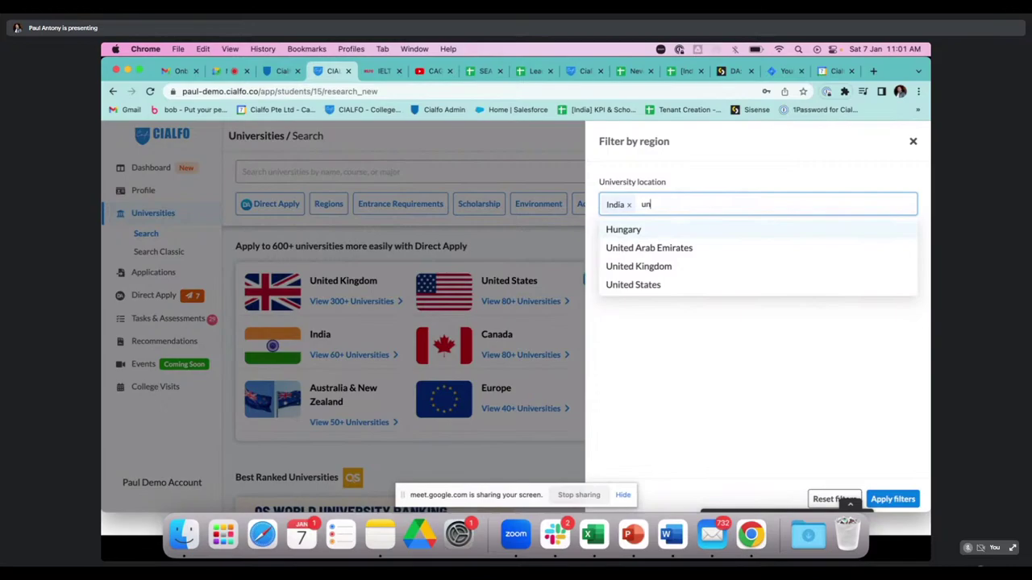
click(657, 268)
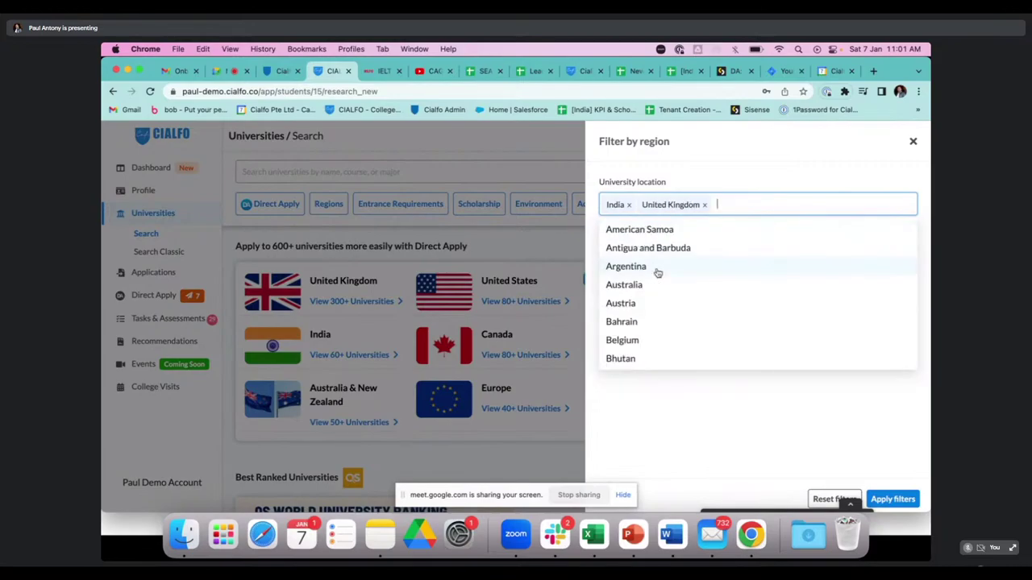
click(712, 397)
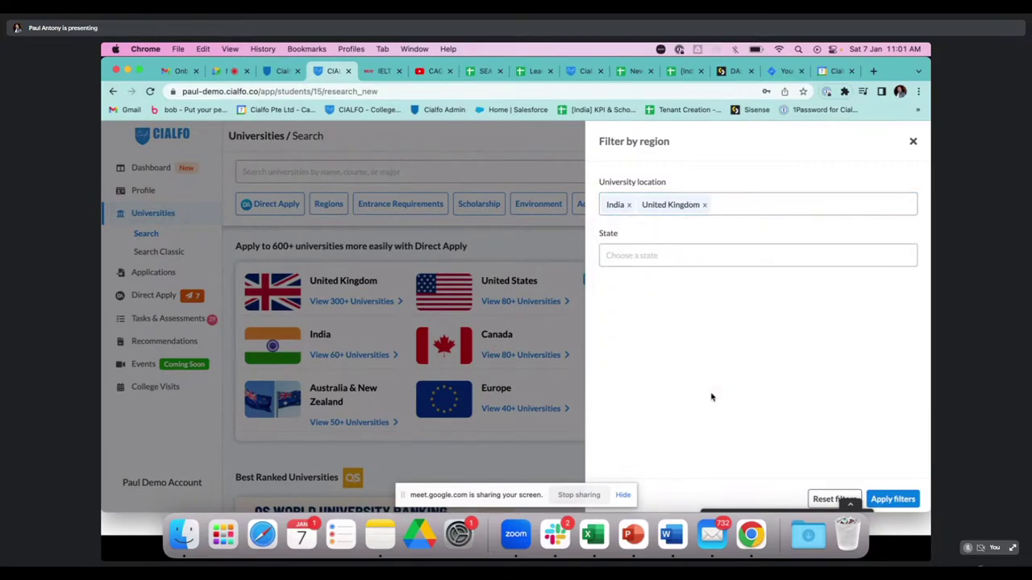
click(911, 501)
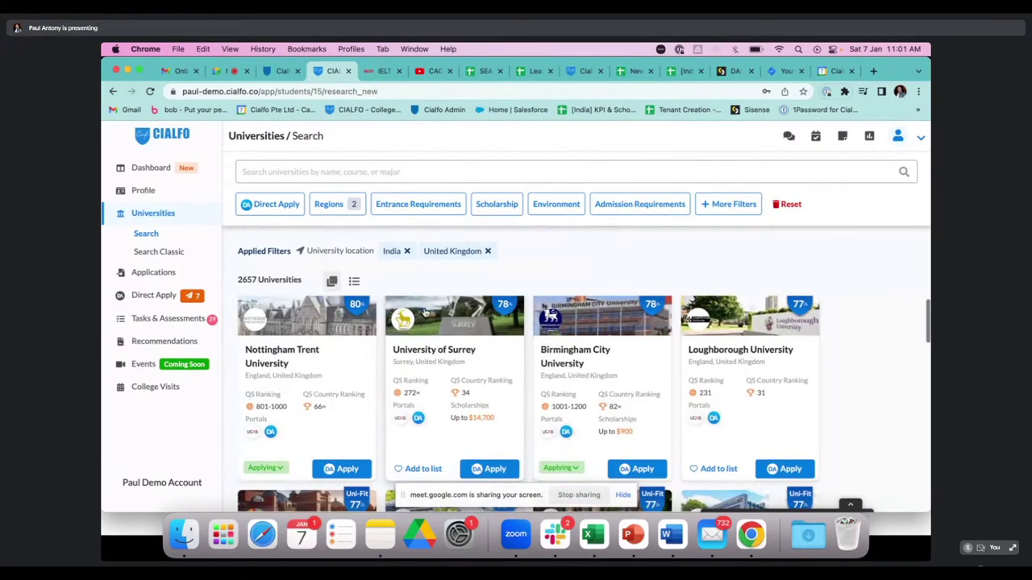
- Open Birmingham City University from the filtered results and review its description, QS rankings, application portals, general deadlines and tuition fees
mouse_move(359, 317)
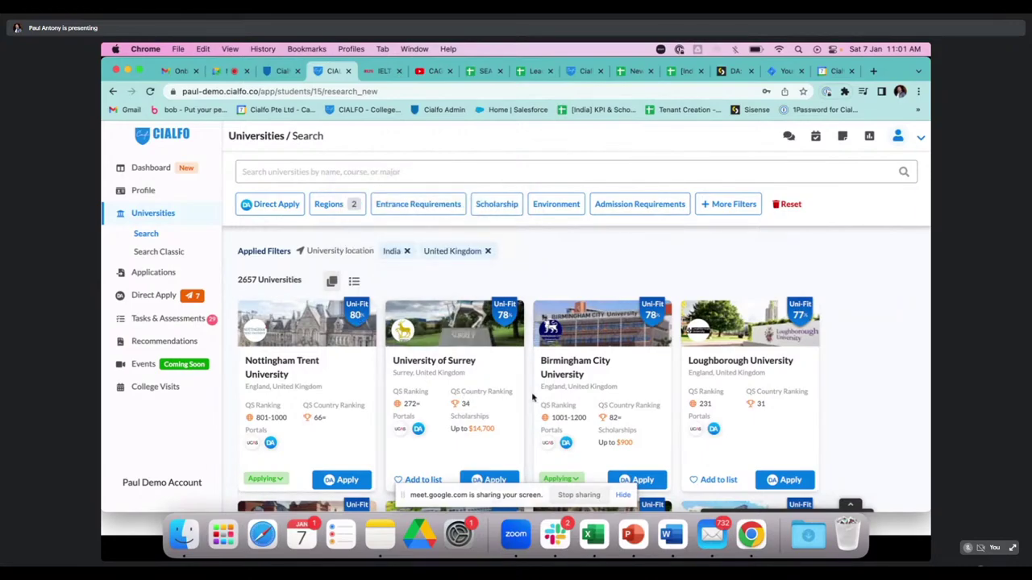
click(545, 373)
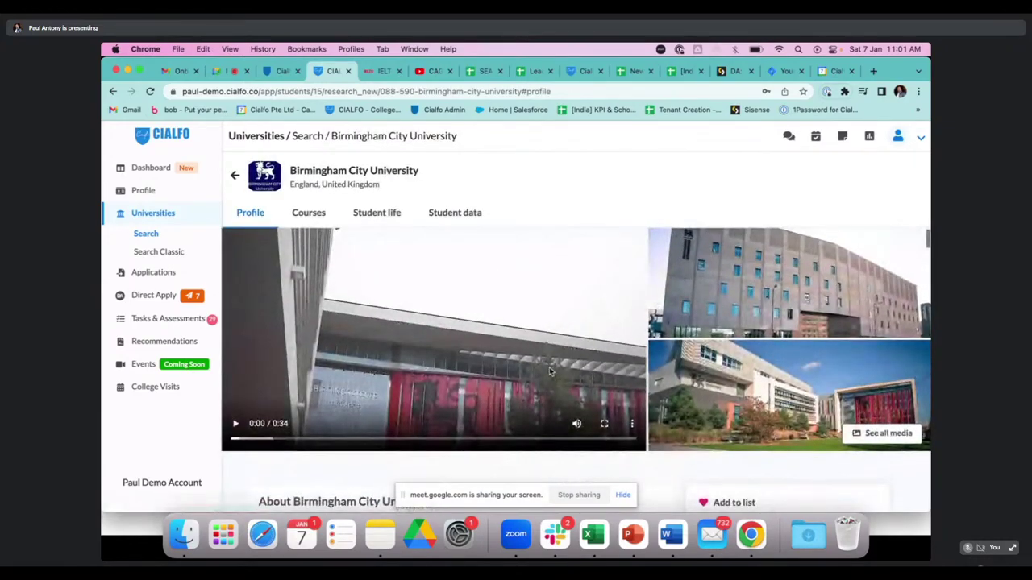
scroll(549, 367, down, 1)
scroll(549, 371, down, 1)
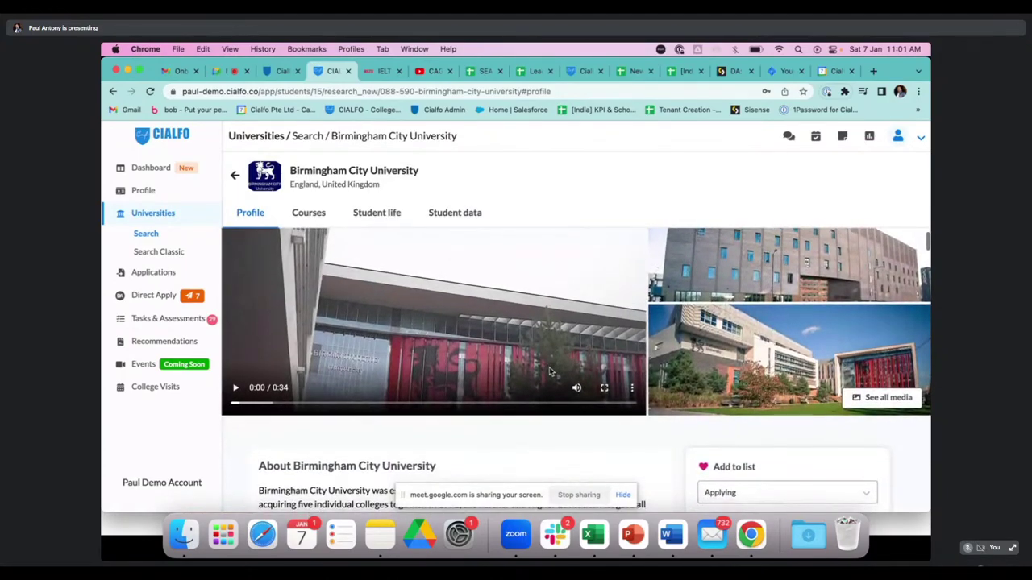
scroll(549, 371, down, 2)
scroll(551, 371, down, 5)
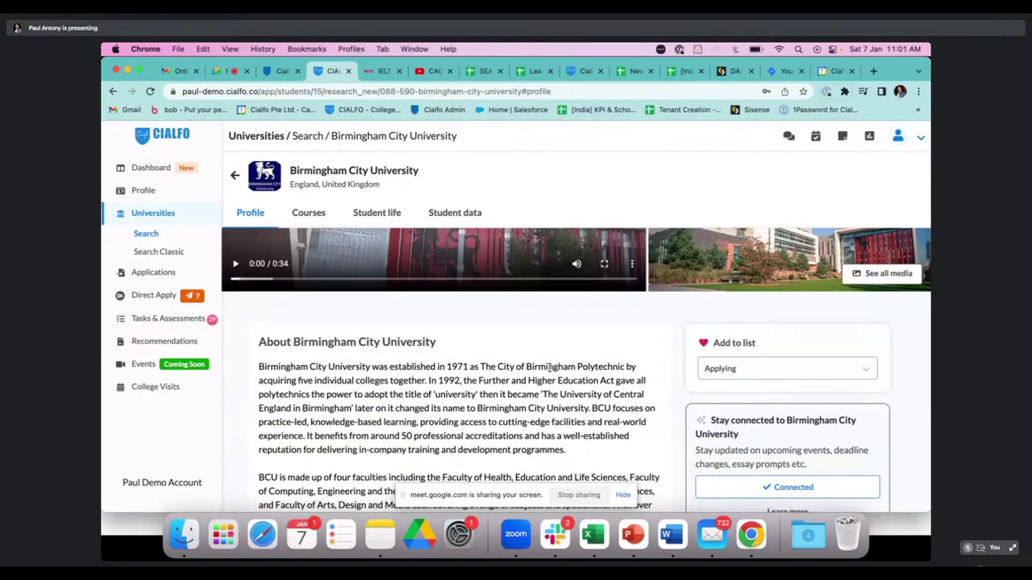
scroll(549, 368, down, 5)
scroll(451, 473, down, 2)
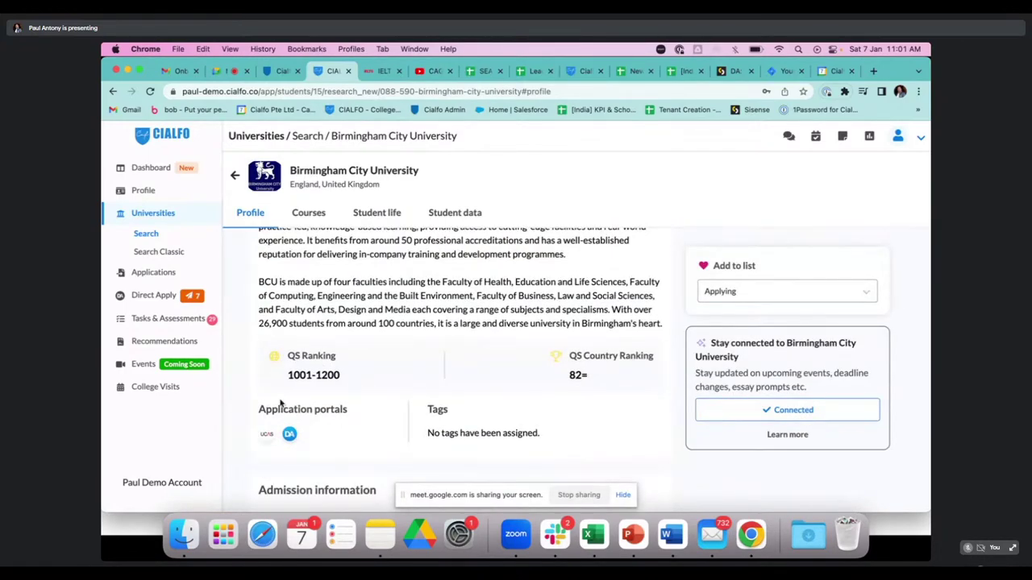
scroll(343, 444, down, 5)
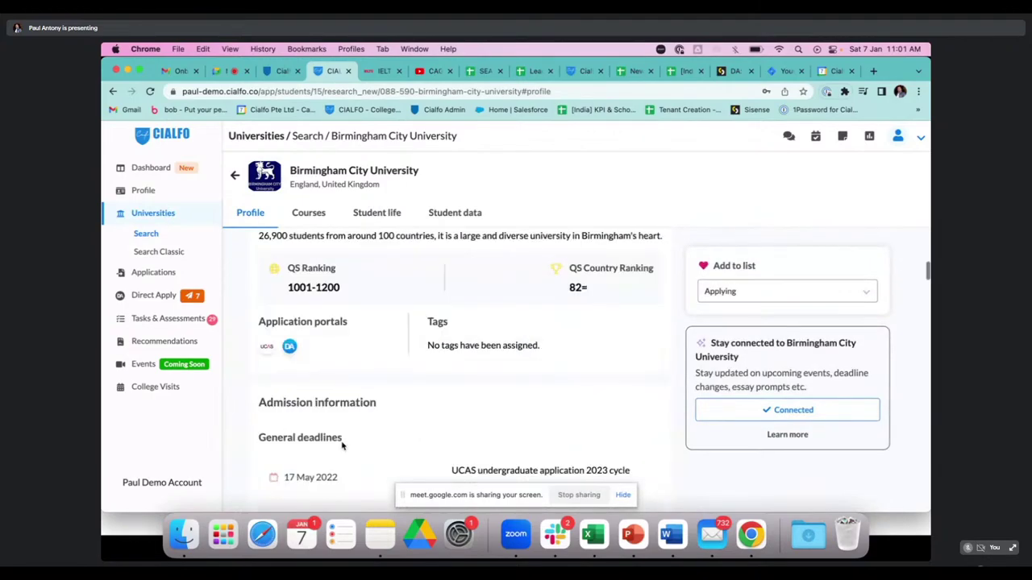
scroll(342, 444, down, 8)
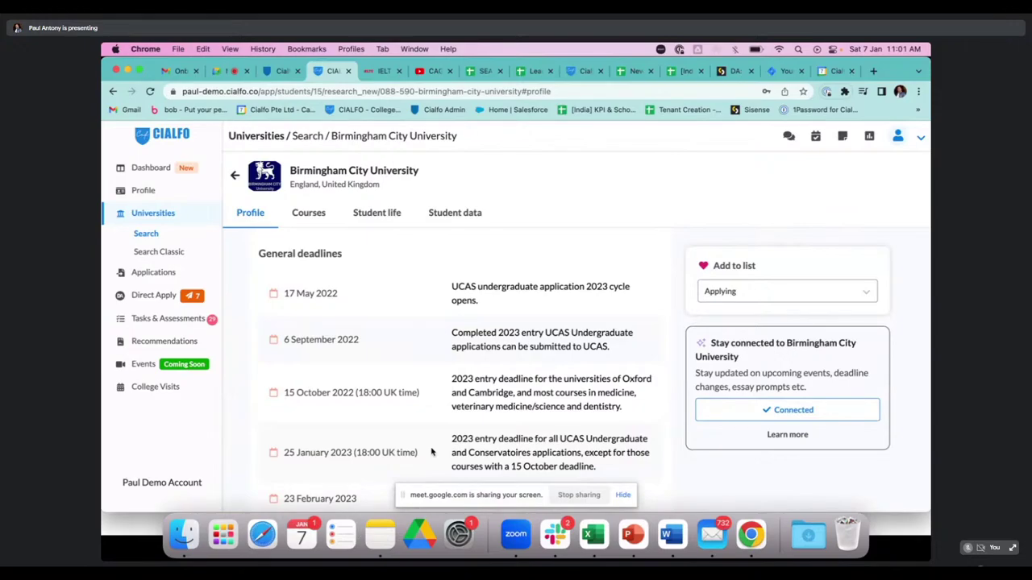
scroll(432, 452, down, 6)
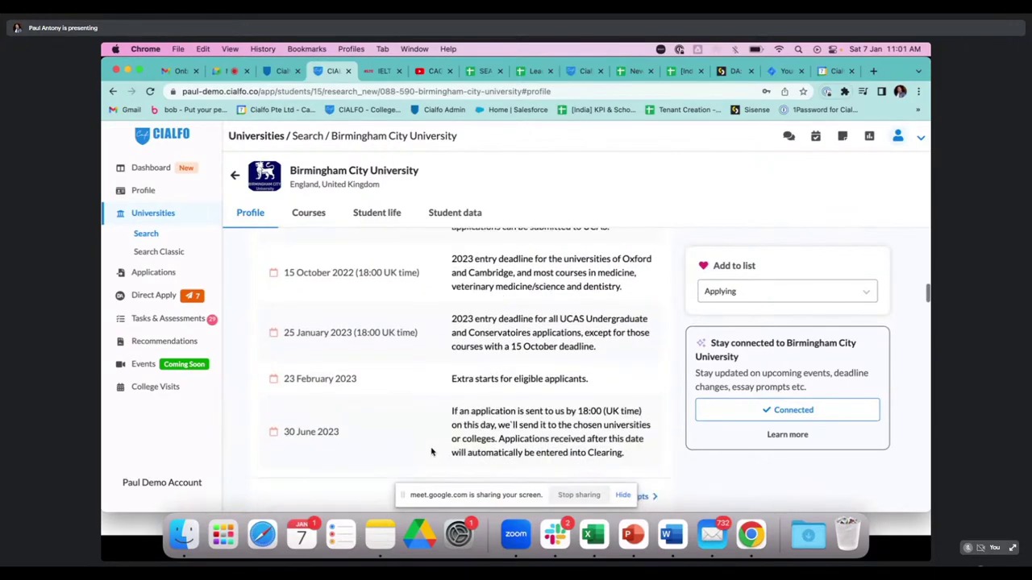
scroll(431, 453, down, 8)
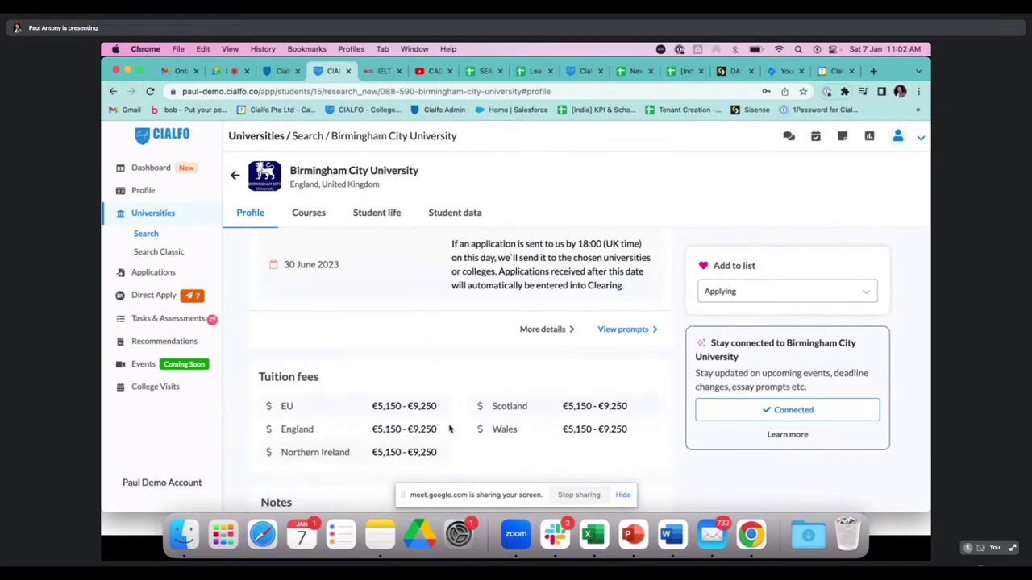
- Show Birmingham City University's courses and examine the Direct Apply course list with departments, course types, start dates and application deadlines
click(310, 219)
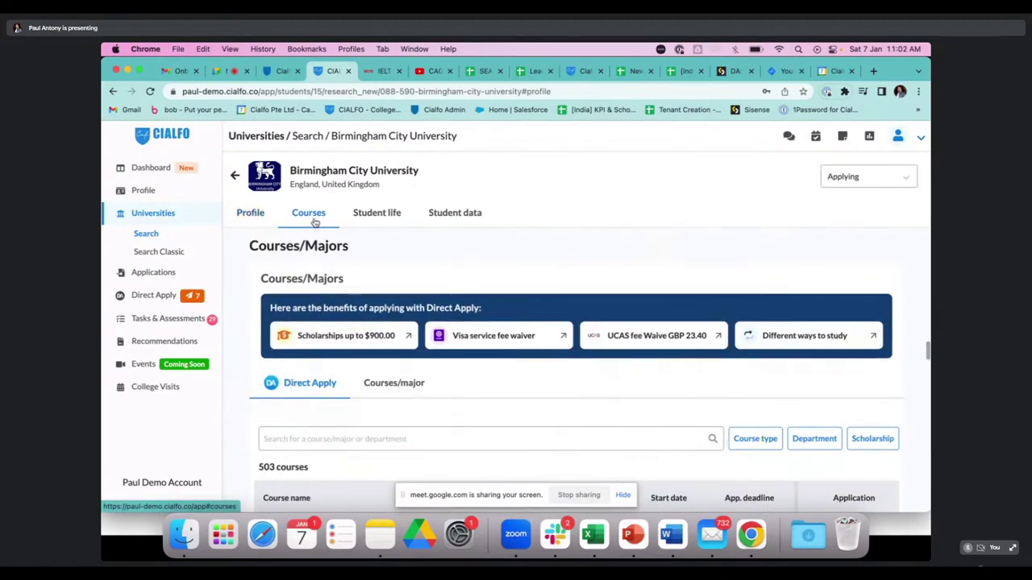
scroll(450, 350, down, 3)
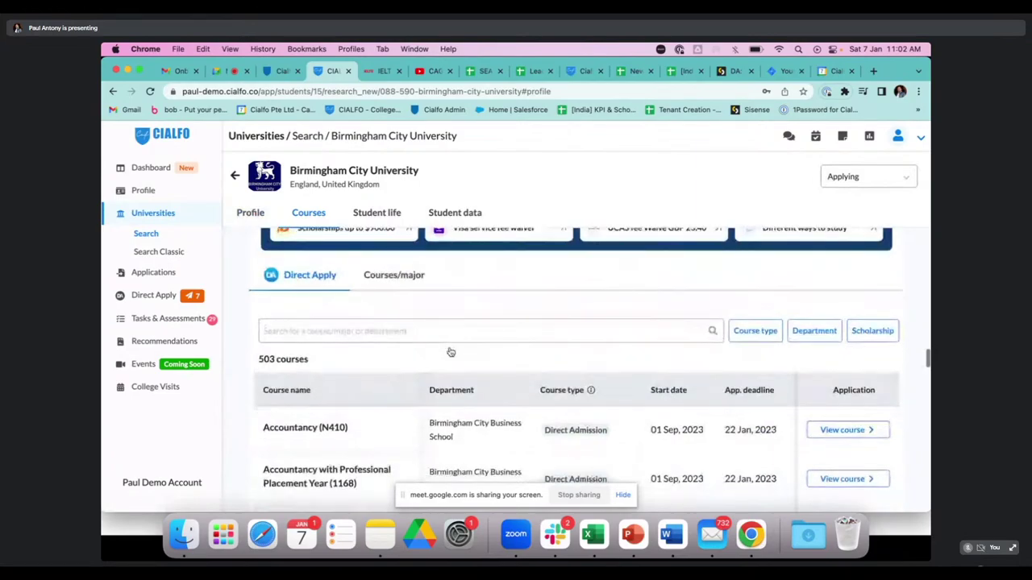
scroll(451, 352, down, 1)
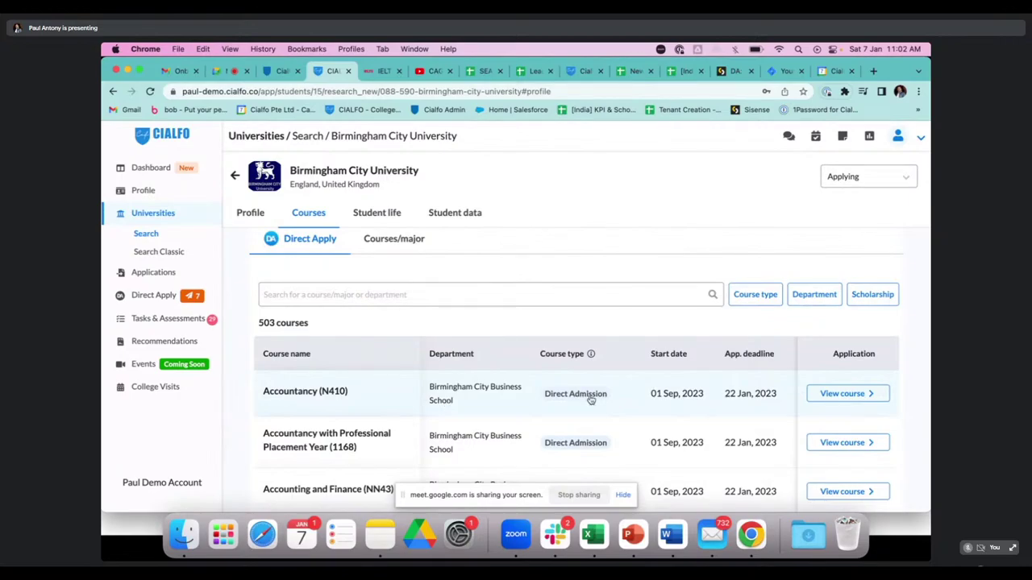
scroll(591, 400, down, 2)
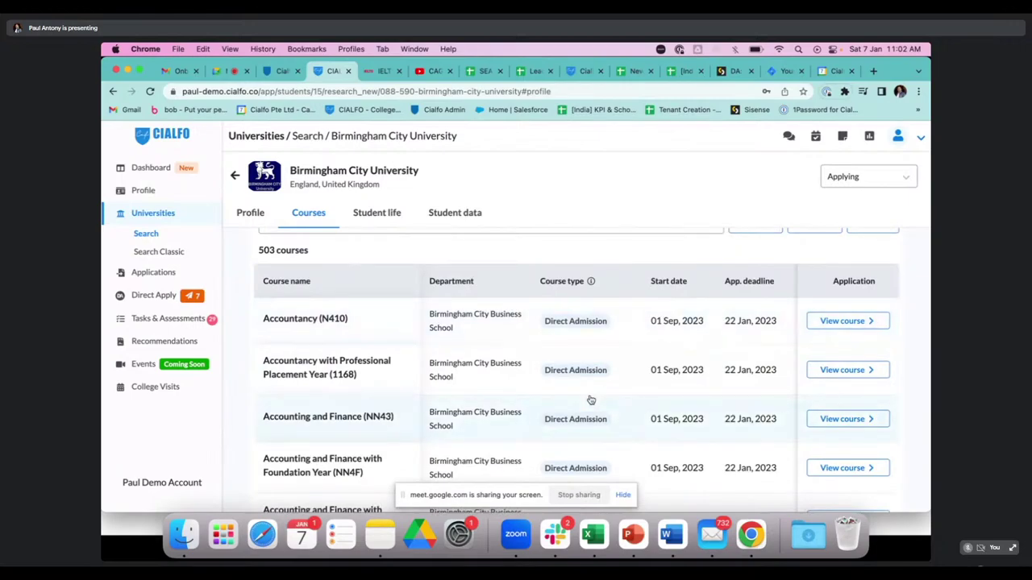
- Return from the Birmingham City University courses to the filtered results and view the University of Surrey's add-to-list options without choosing one
scroll(591, 400, down, 1)
scroll(591, 400, down, 1)
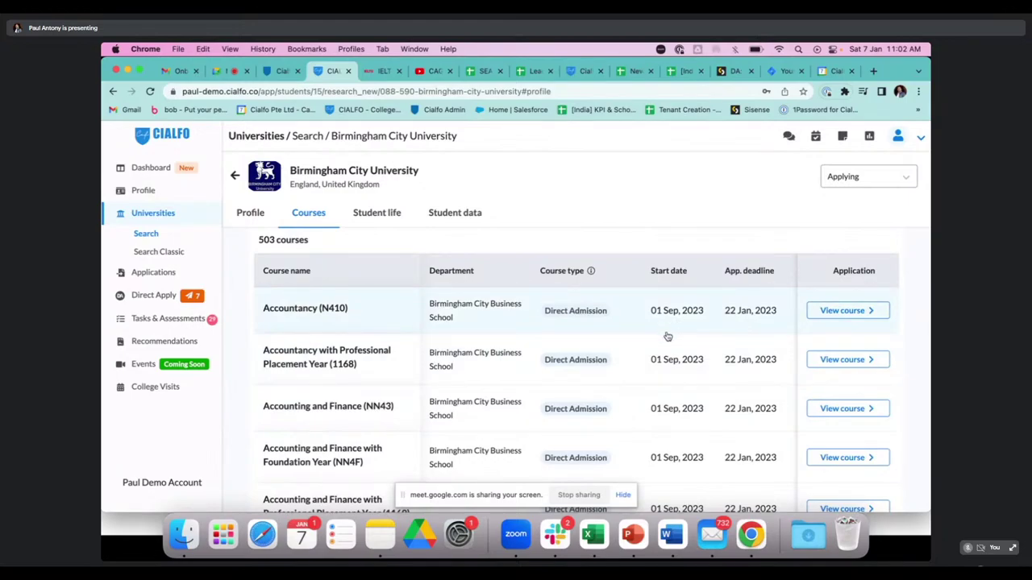
click(237, 179)
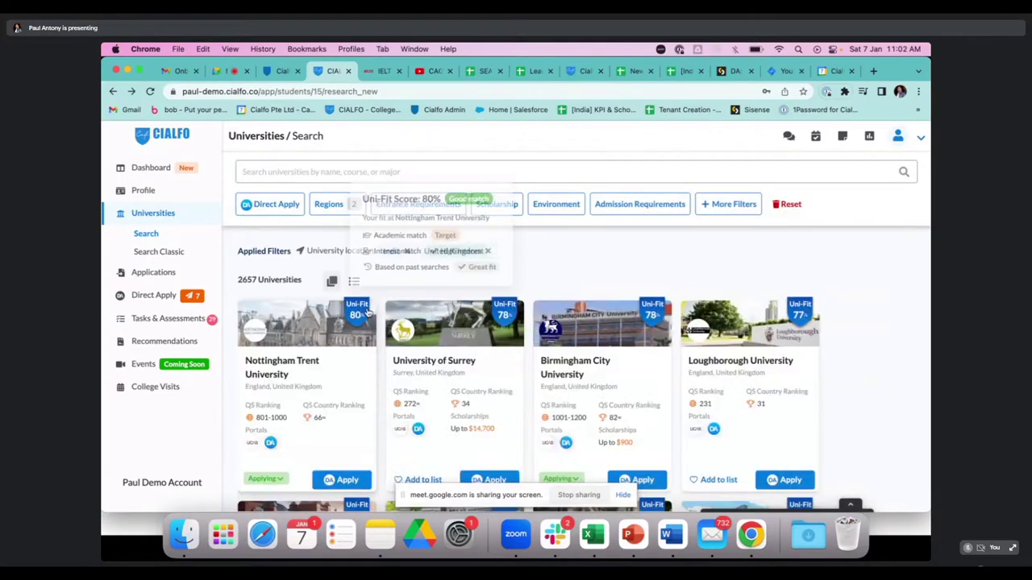
scroll(474, 379, down, 2)
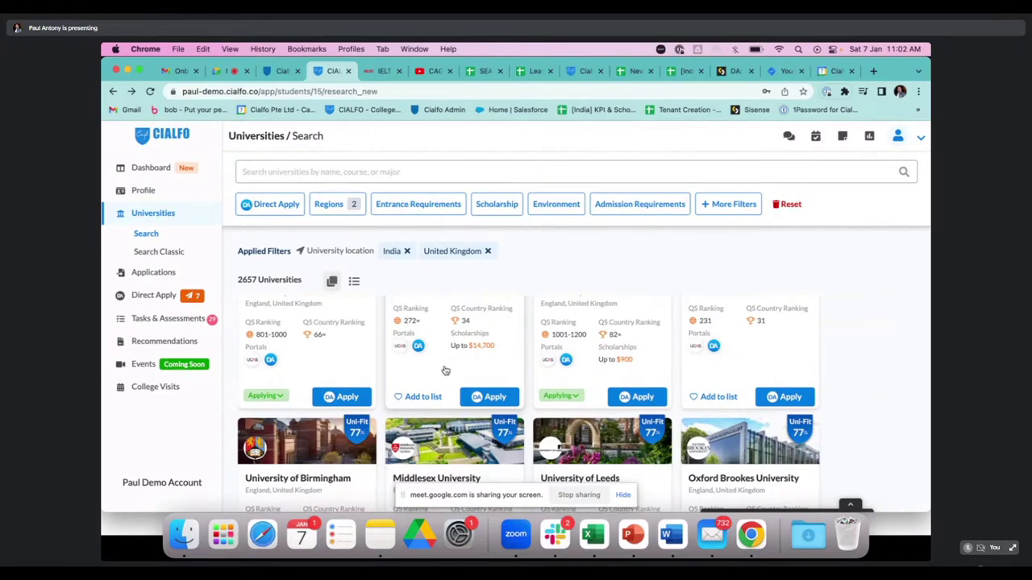
click(425, 403)
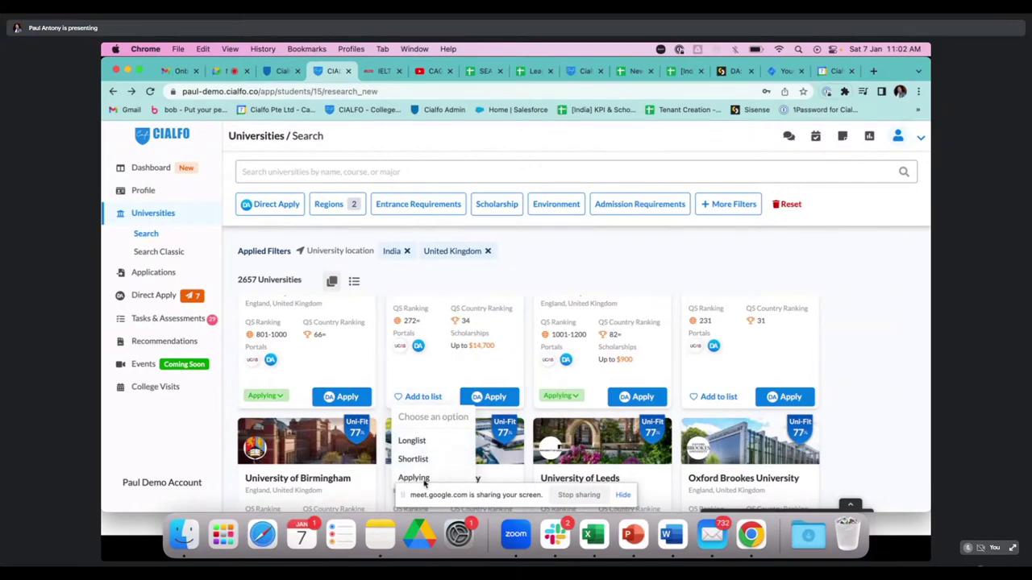
click(525, 289)
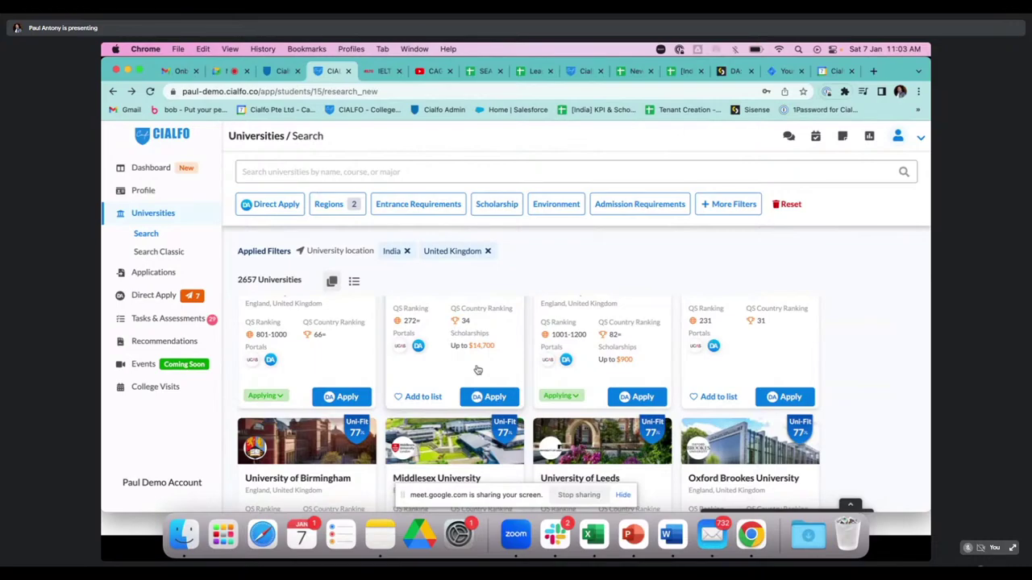
scroll(477, 370, up, 2)
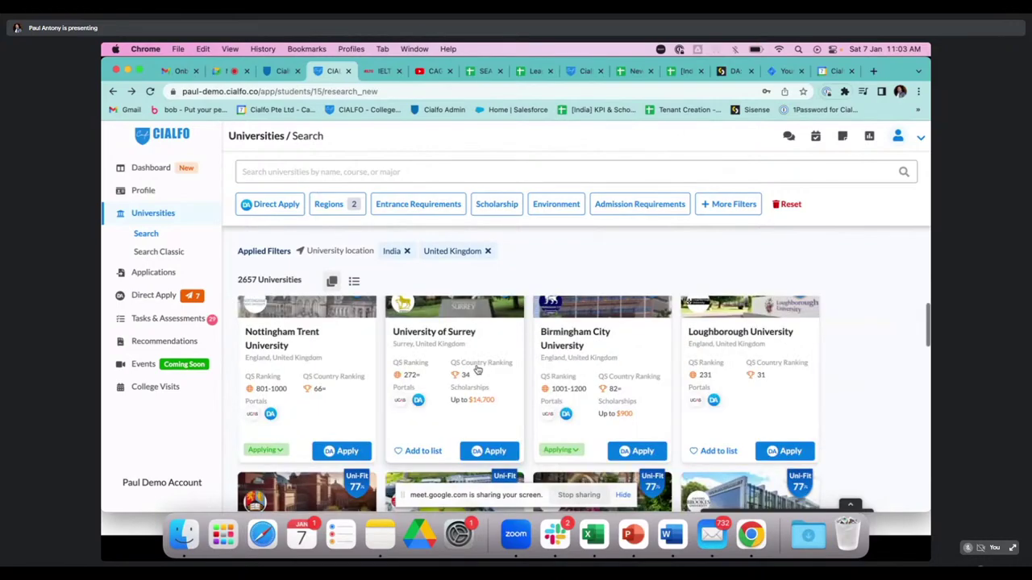
scroll(477, 370, down, 1)
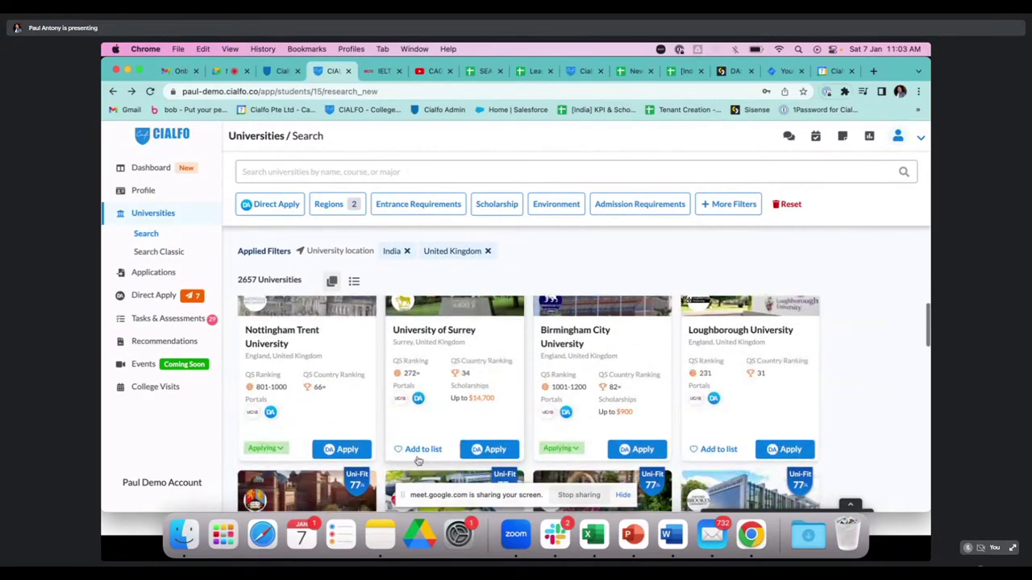
click(413, 450)
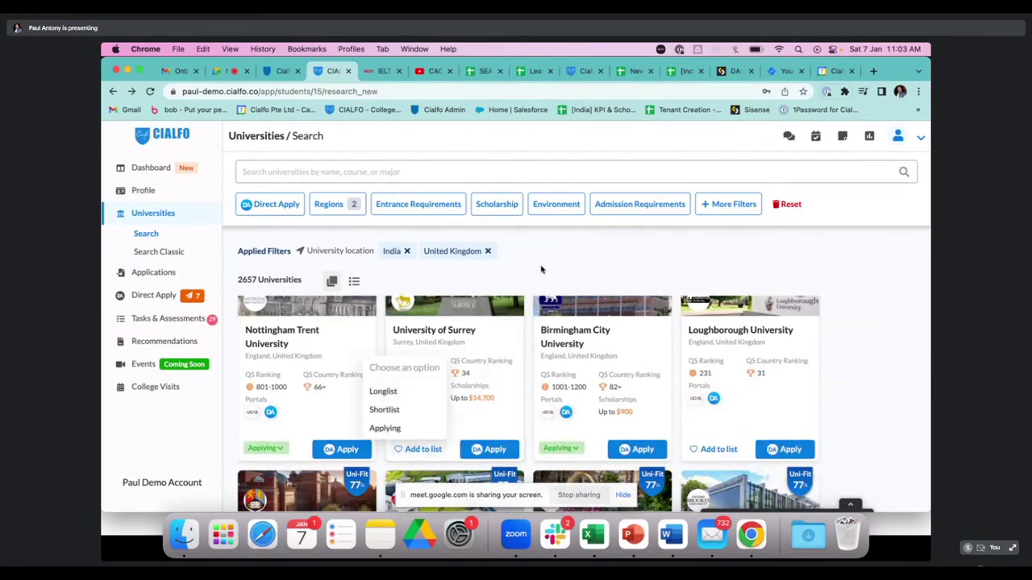
click(398, 281)
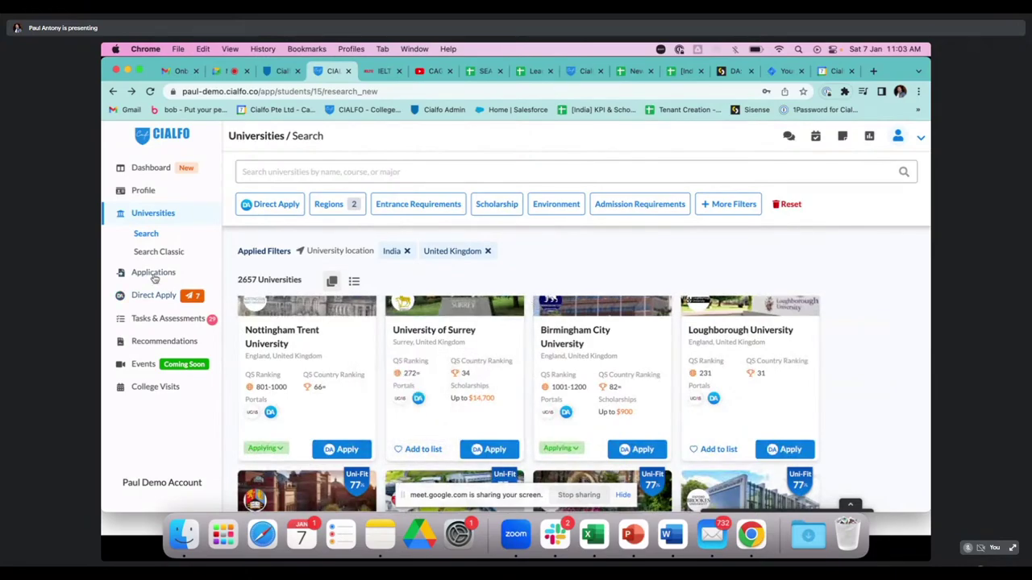
- Review the student's task lists and assessments, including the introduction of the AchieveWorks Personality assessment
click(159, 321)
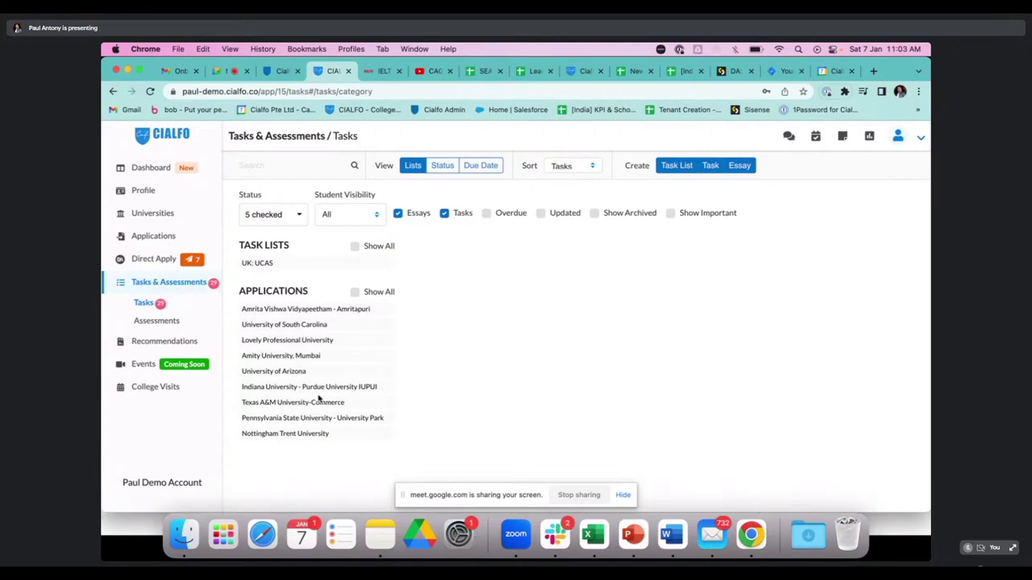
click(164, 325)
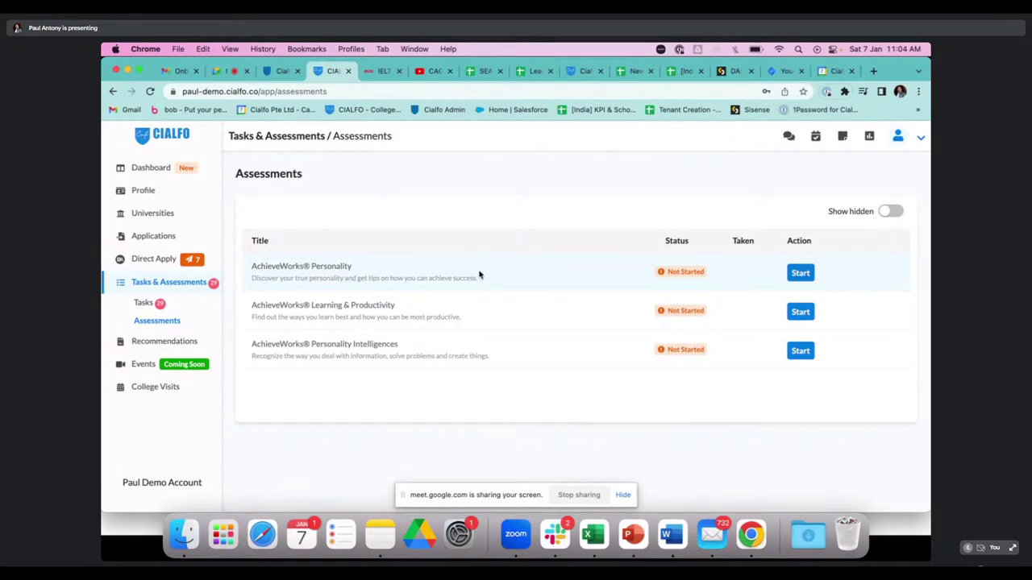
click(799, 276)
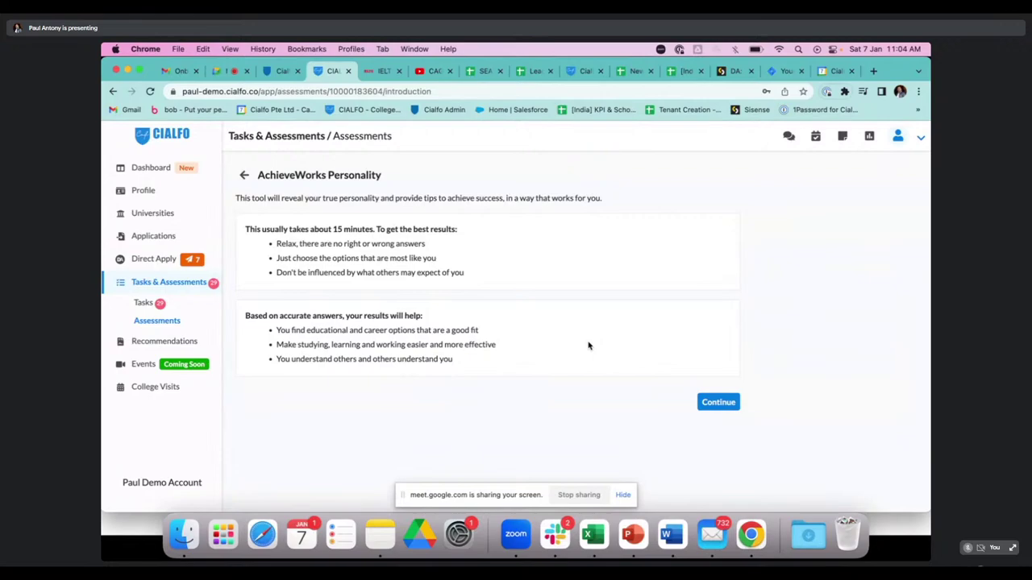
click(244, 174)
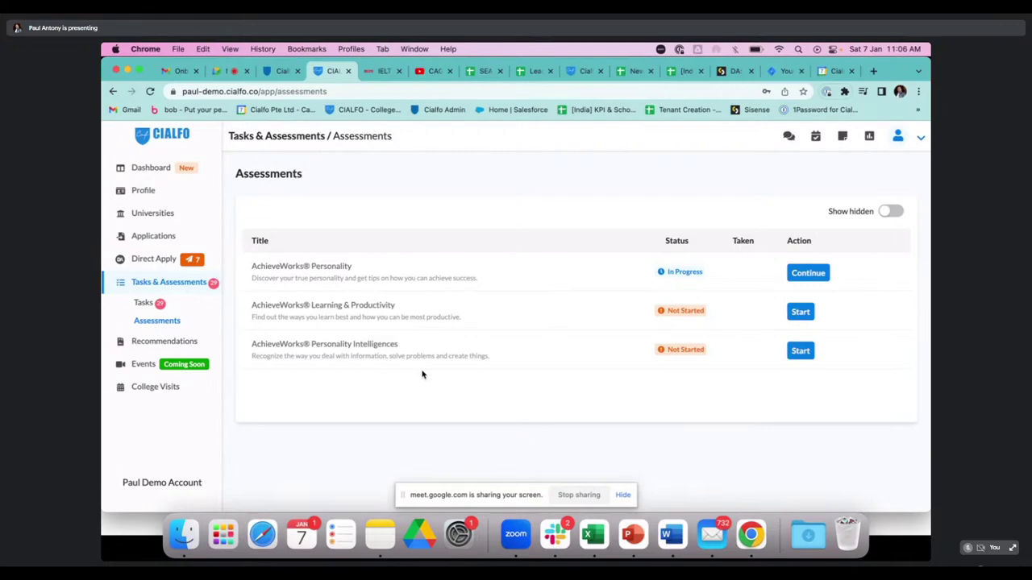
click(150, 283)
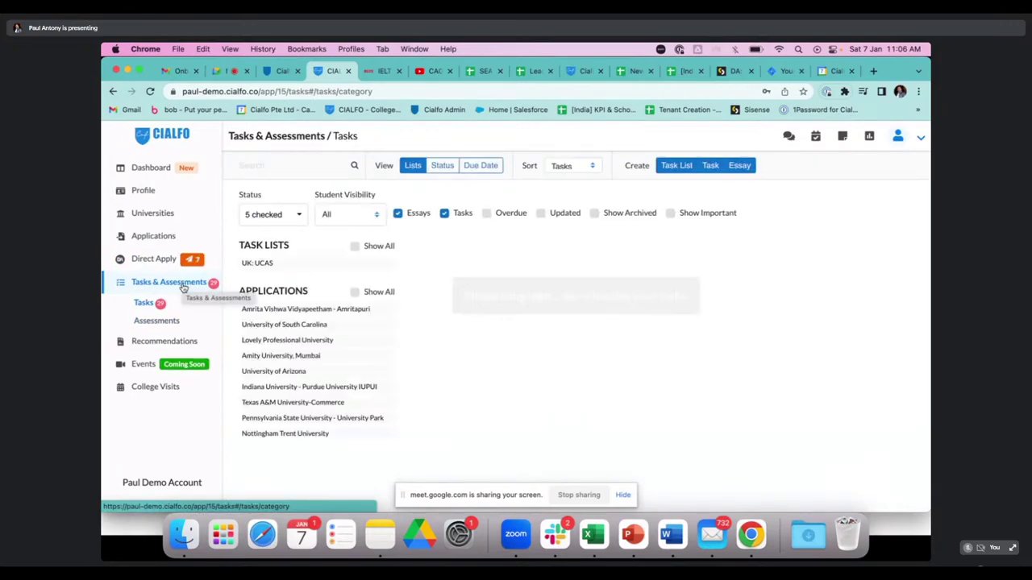
click(162, 321)
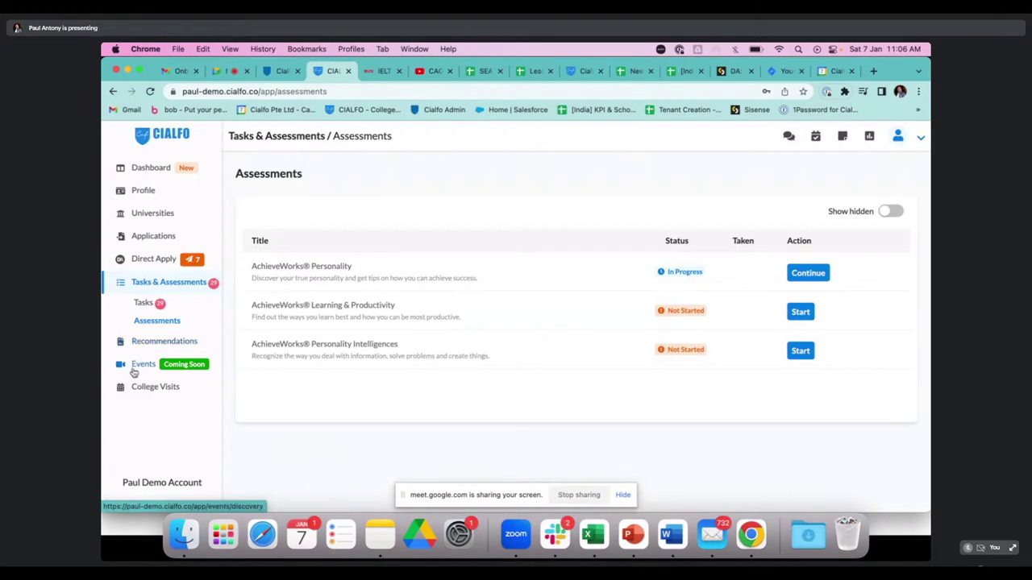
- Open the events overview and examine the popular tags and the recommended sessions
click(137, 367)
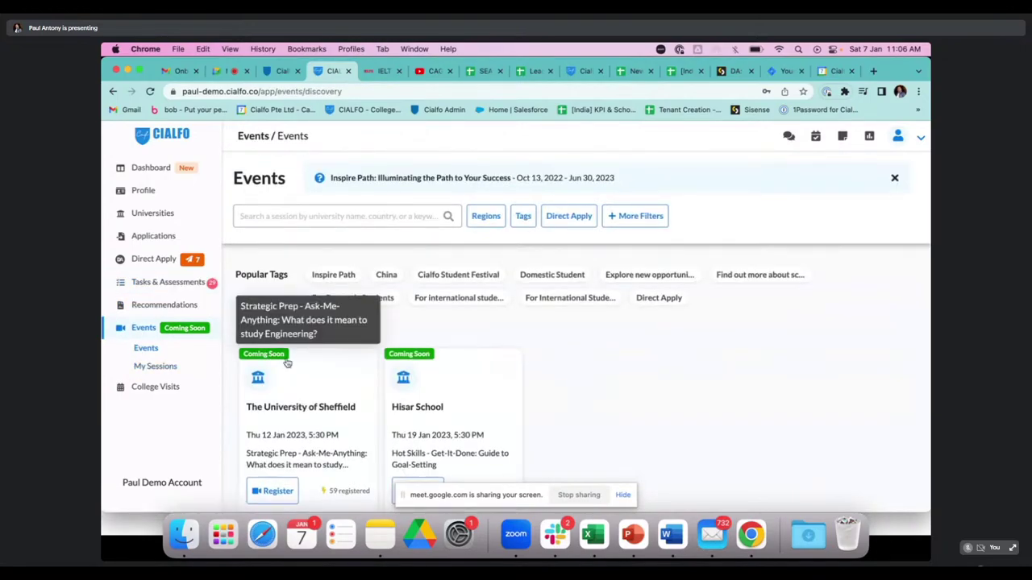
scroll(288, 364, down, 2)
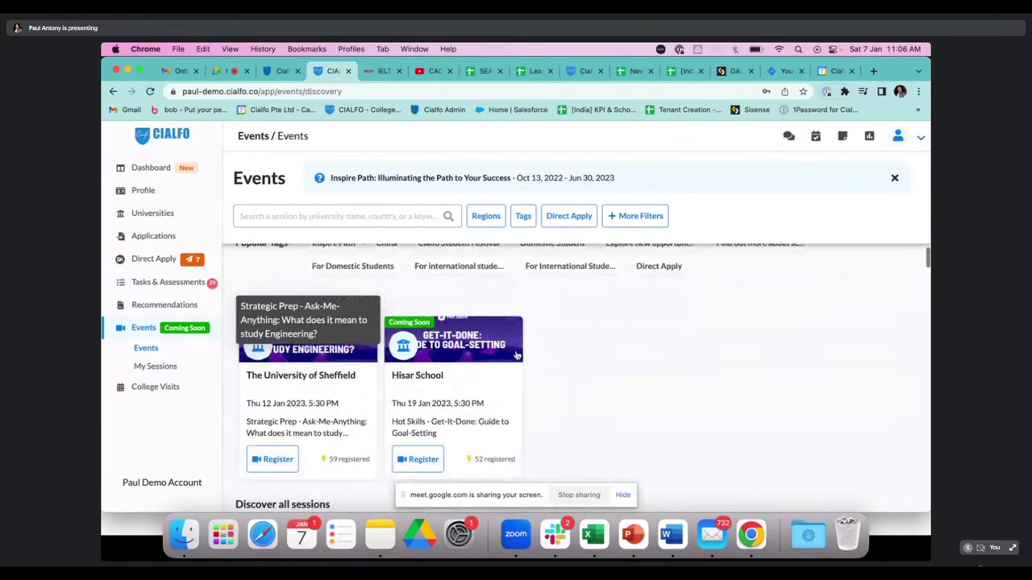
scroll(587, 404, up, 2)
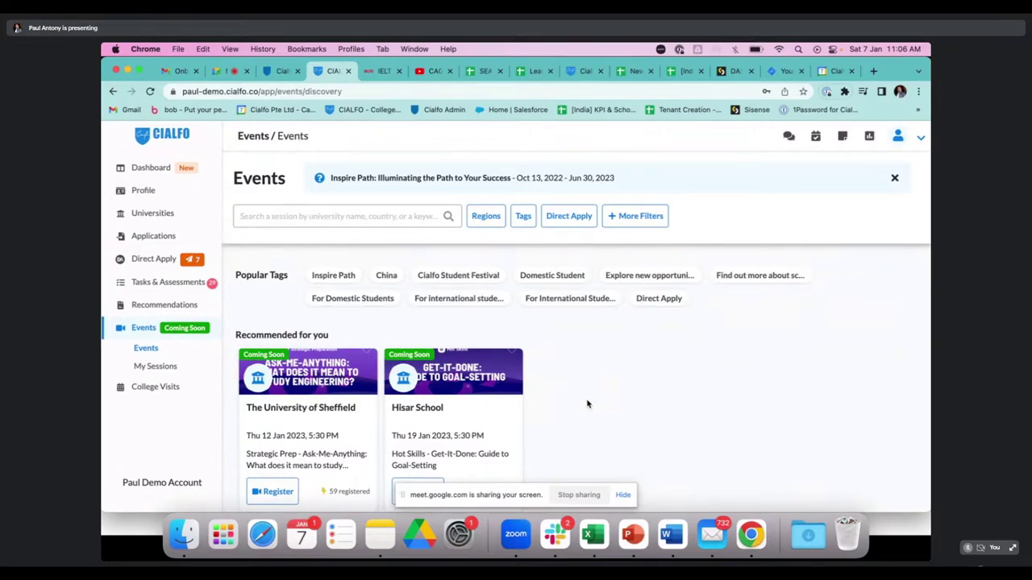
scroll(586, 404, down, 1)
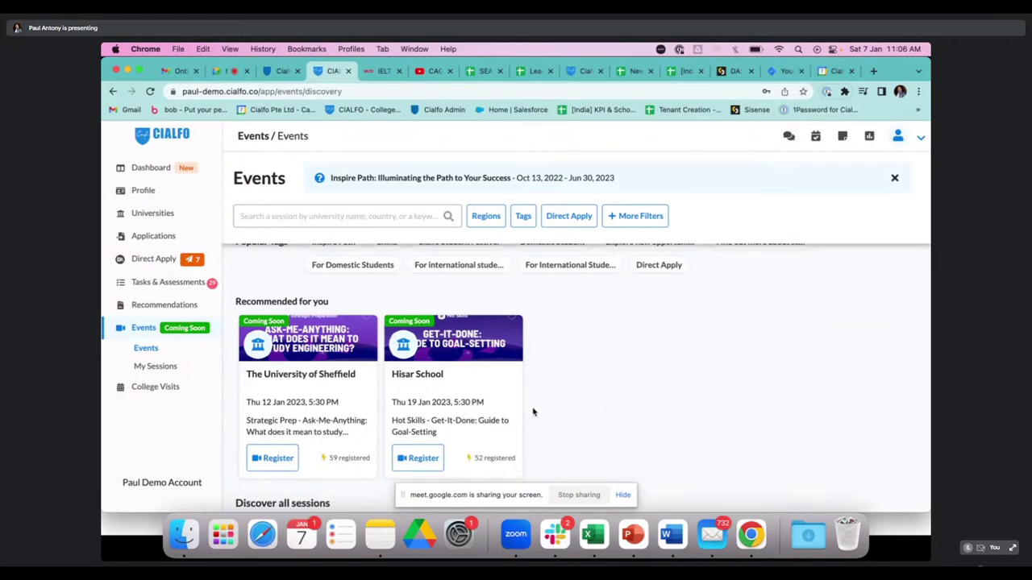
- Open the University of Sheffield's engineering session, review its description, question area, speakers and similar sessions, and close the details
click(285, 414)
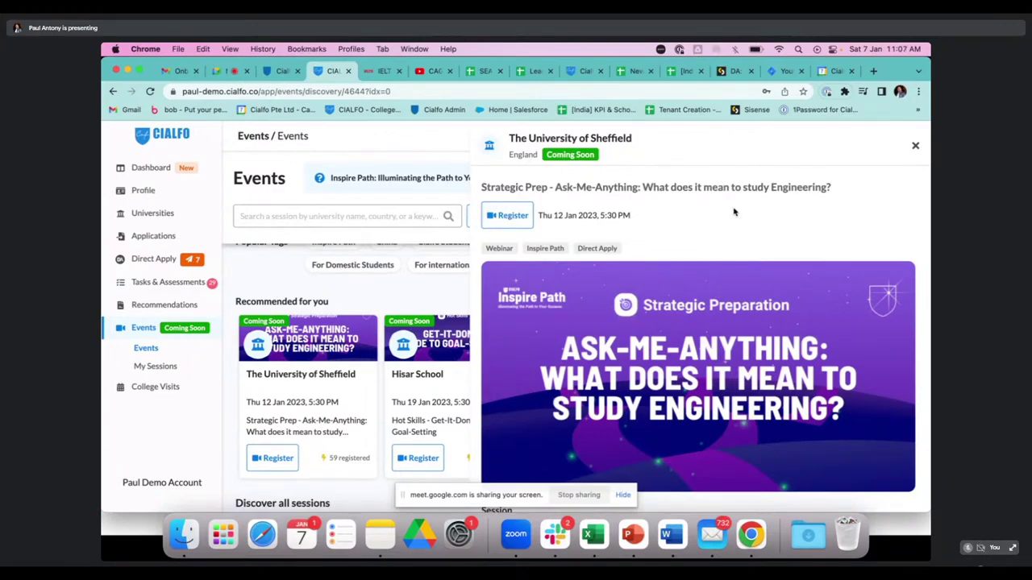
scroll(724, 315, down, 5)
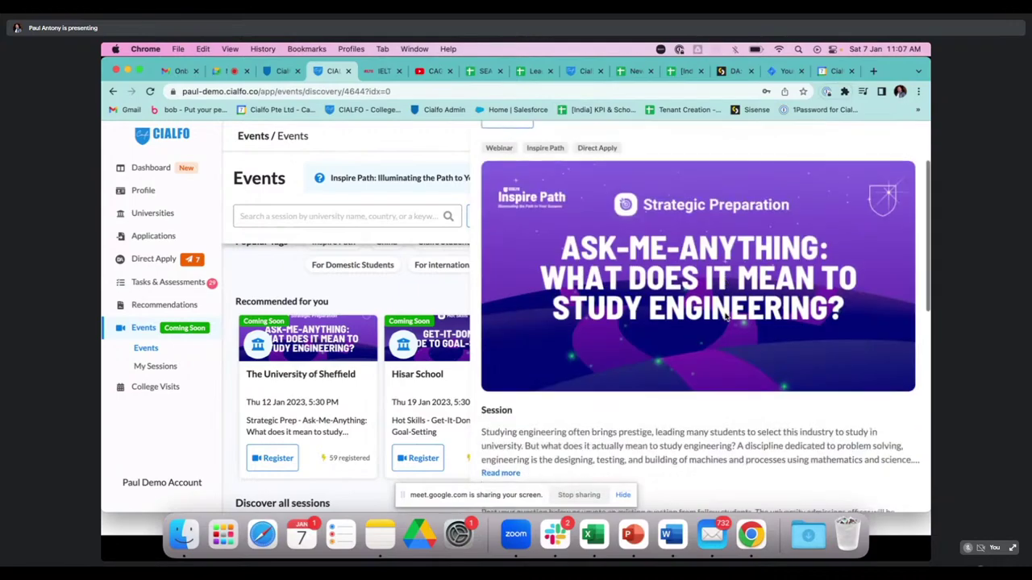
scroll(725, 316, down, 3)
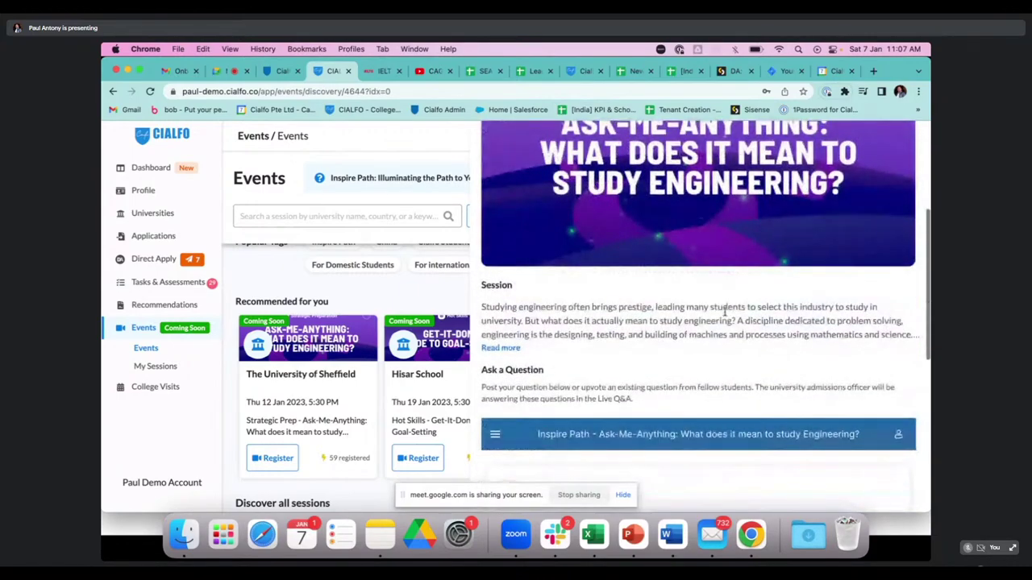
scroll(724, 312, down, 5)
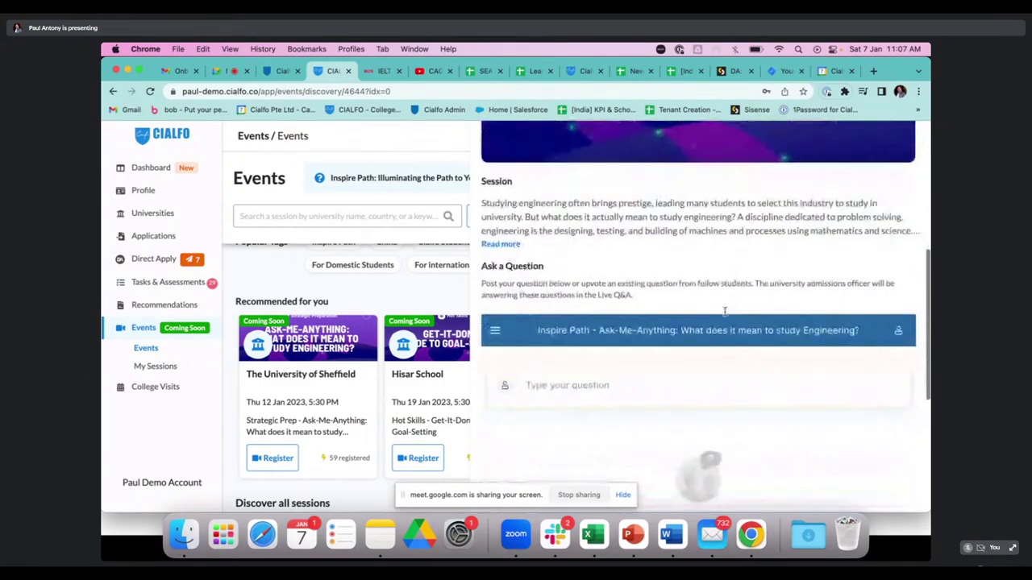
scroll(726, 316, down, 3)
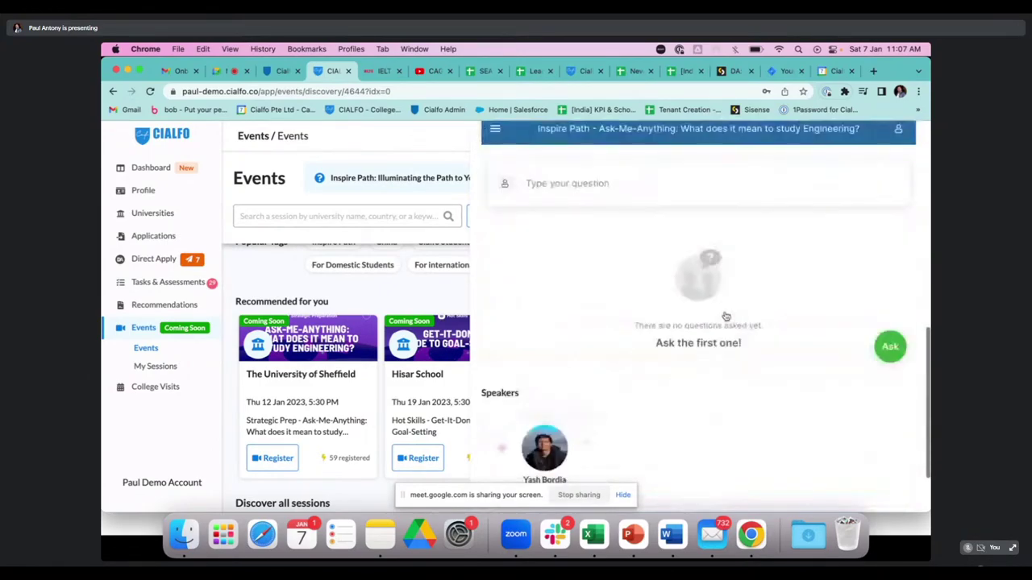
scroll(725, 316, down, 3)
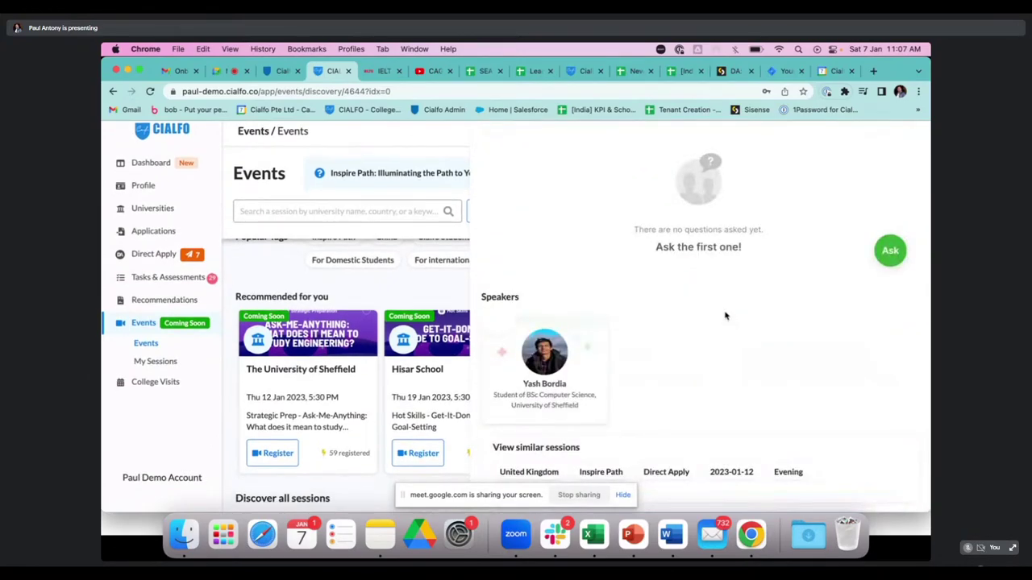
scroll(724, 316, up, 10)
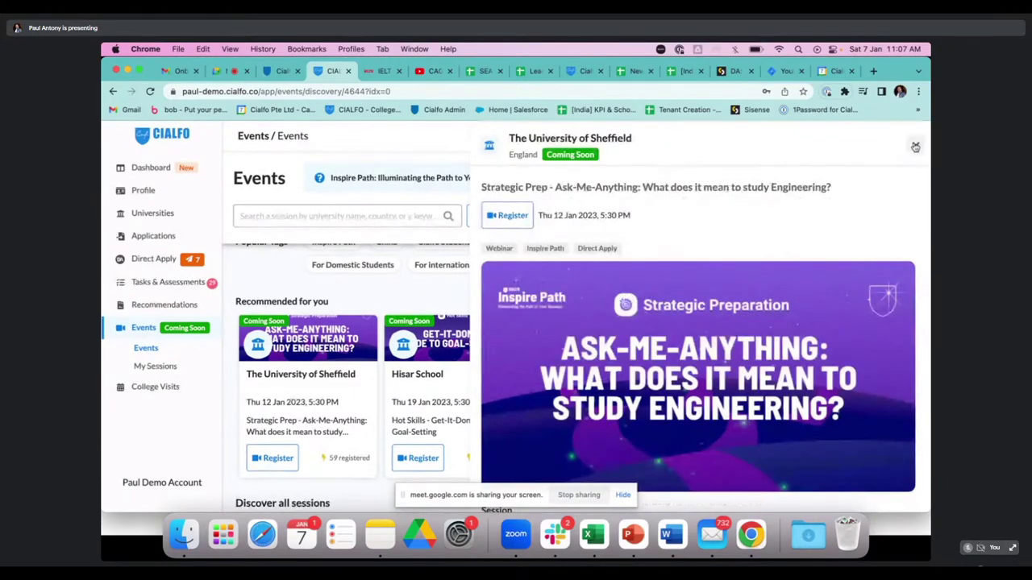
click(915, 146)
- Examine the list of all sessions, comparing their universities, titles, tags, dates and registration options
scroll(493, 400, down, 2)
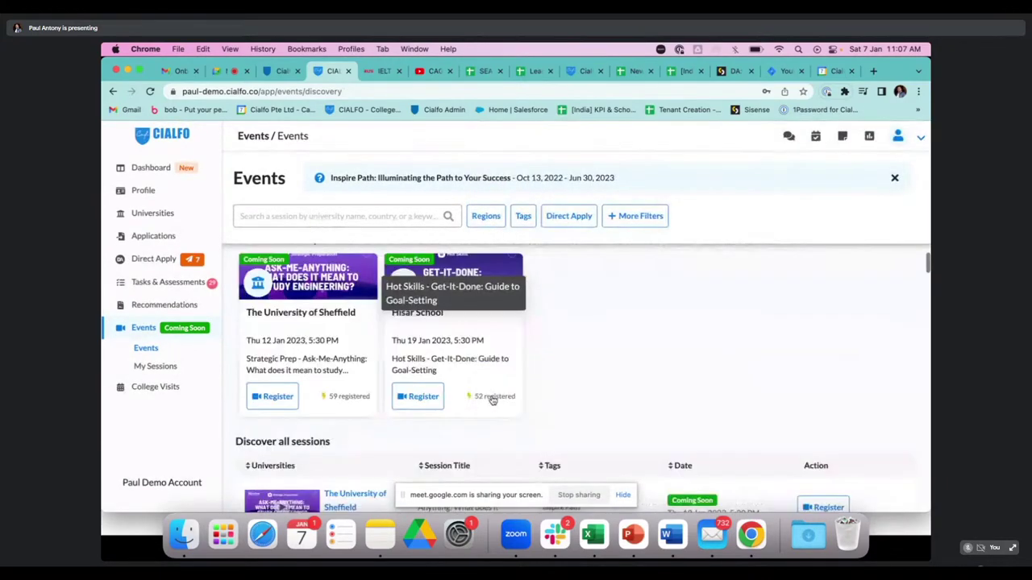
scroll(493, 400, down, 5)
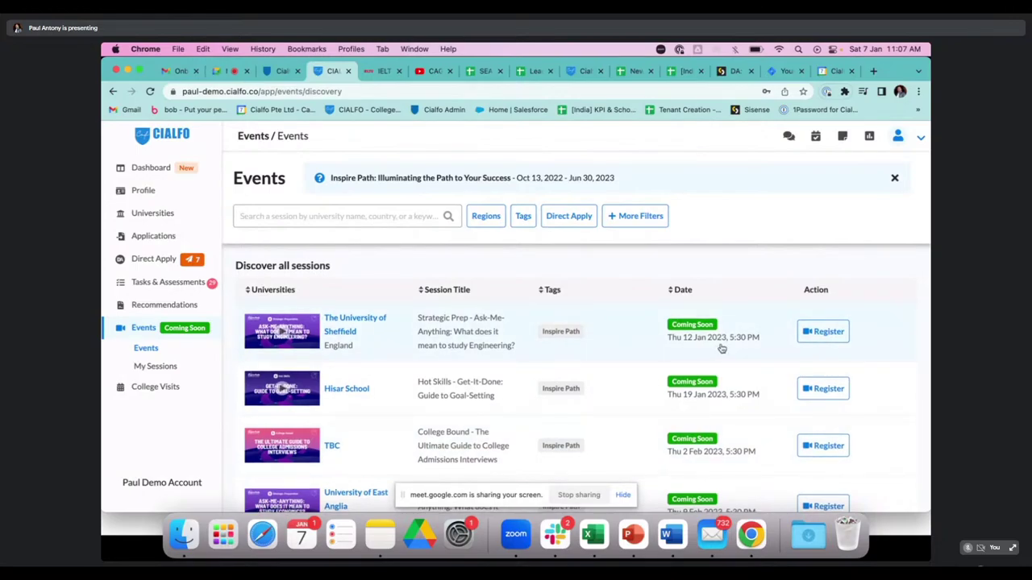
scroll(722, 349, down, 2)
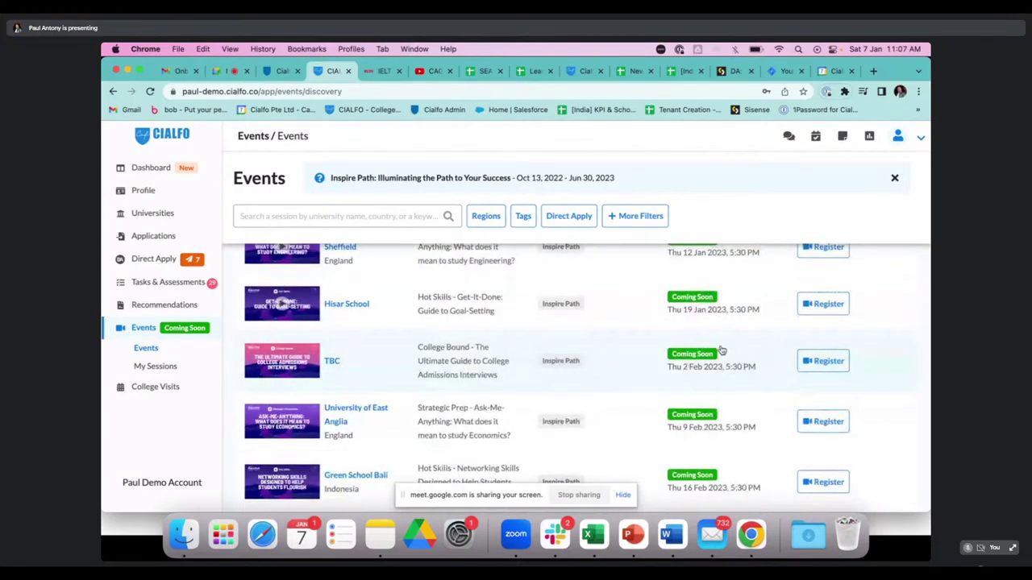
scroll(722, 351, down, 4)
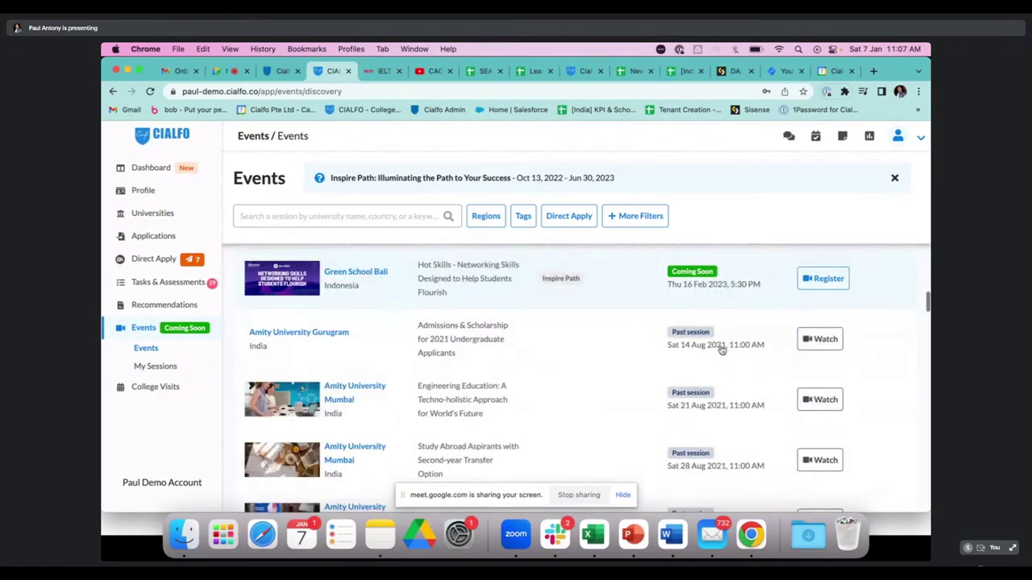
scroll(721, 351, up, 5)
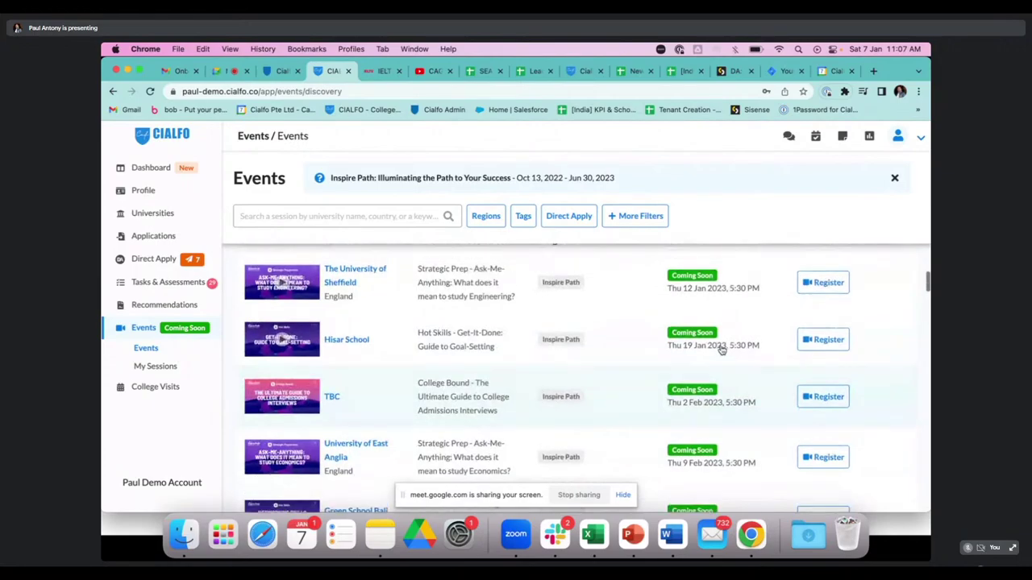
- Look through the past sessions and open Amity University Mumbai's Emerging Careers session details
scroll(722, 350, down, 3)
scroll(721, 350, down, 3)
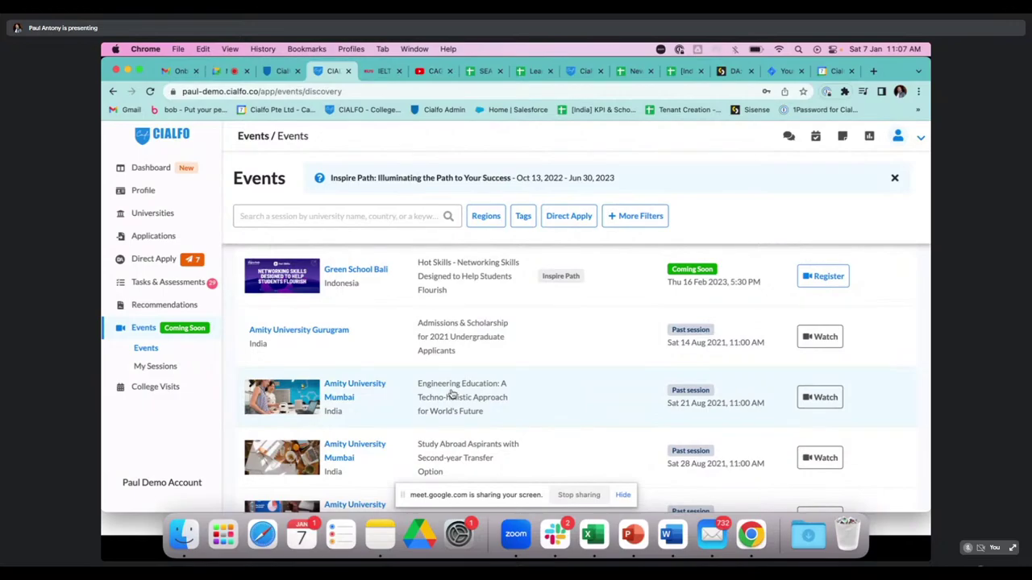
scroll(452, 393, down, 1)
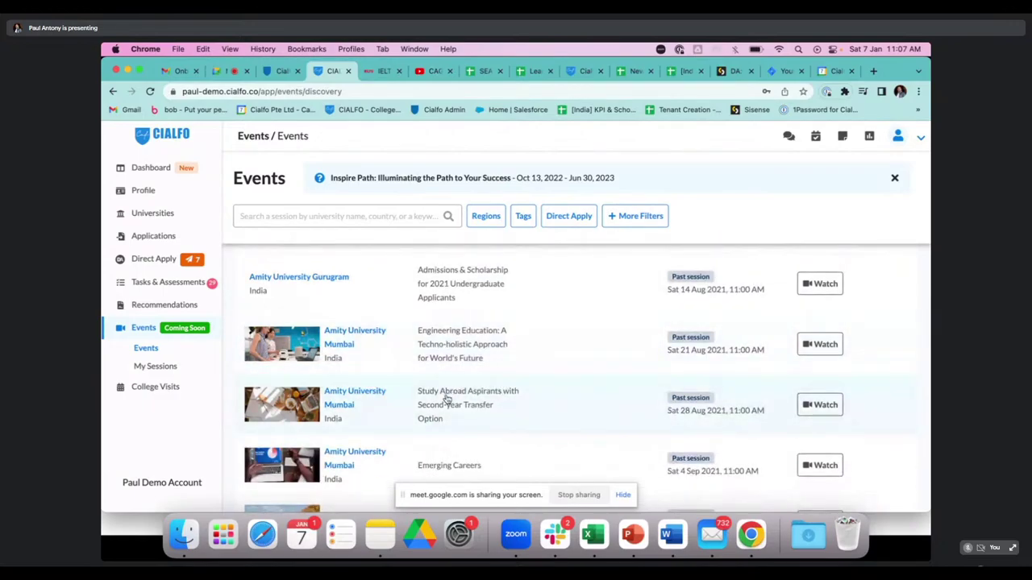
scroll(462, 471, down, 1)
scroll(462, 471, down, 3)
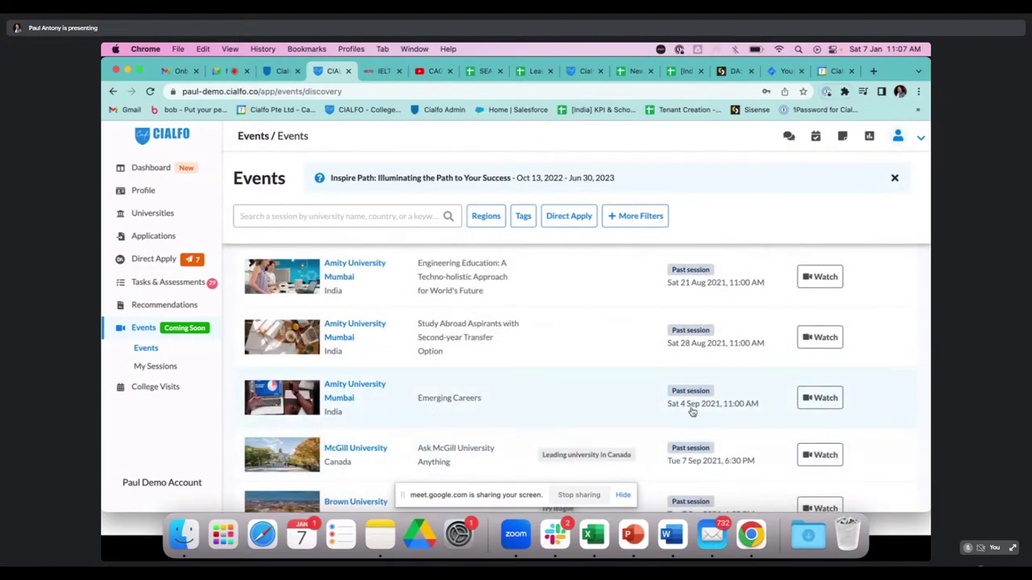
click(478, 400)
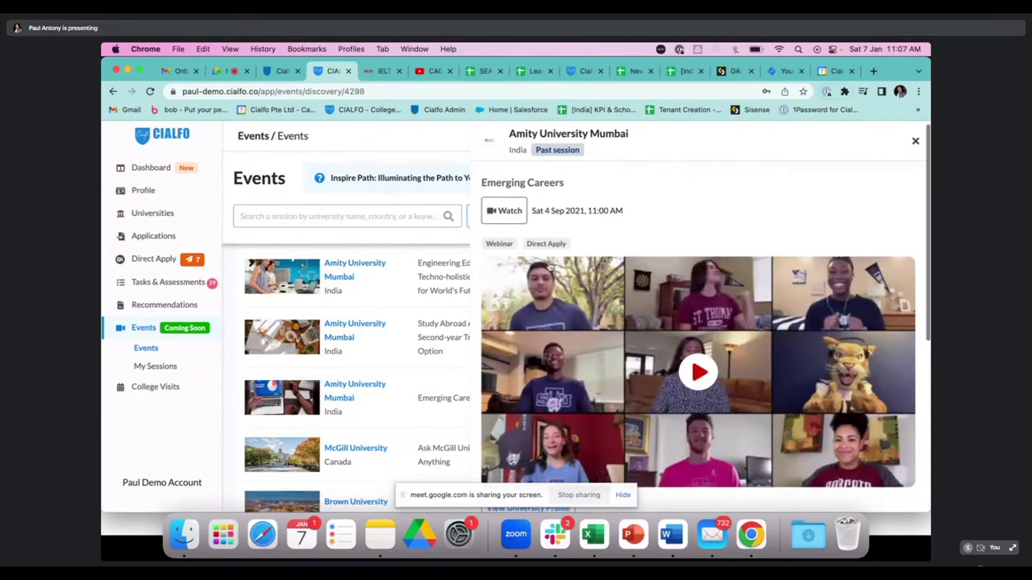
- Review the Emerging Careers session's description, speakers and similar sessions, and close its details
scroll(549, 266, down, 5)
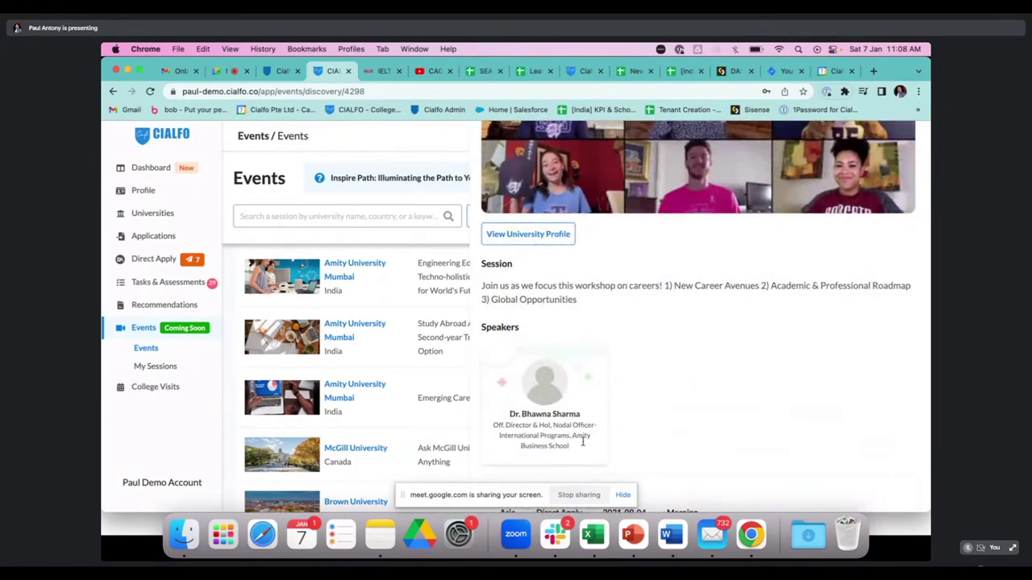
scroll(584, 438, down, 1)
scroll(584, 438, down, 1)
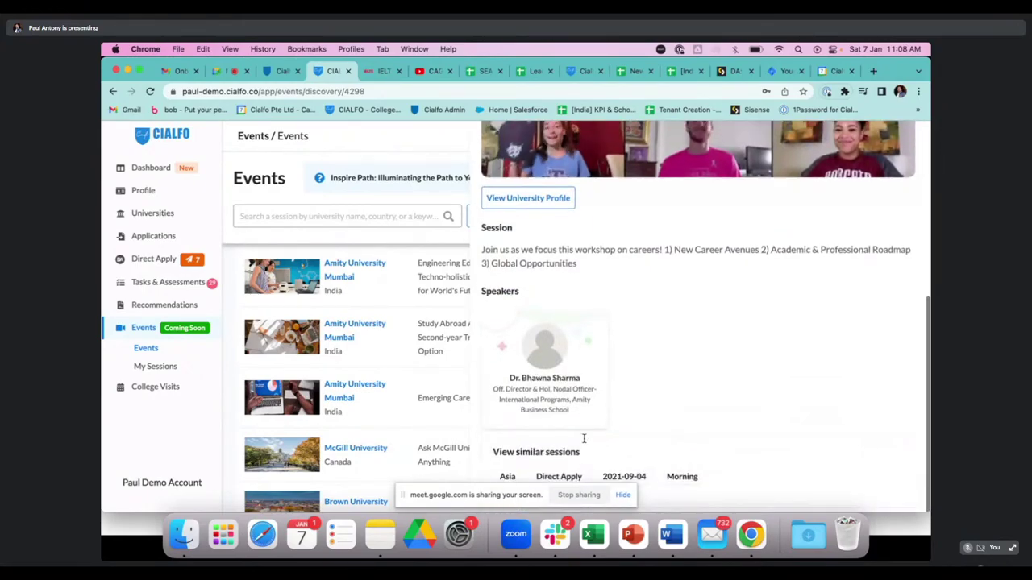
scroll(582, 435, up, 6)
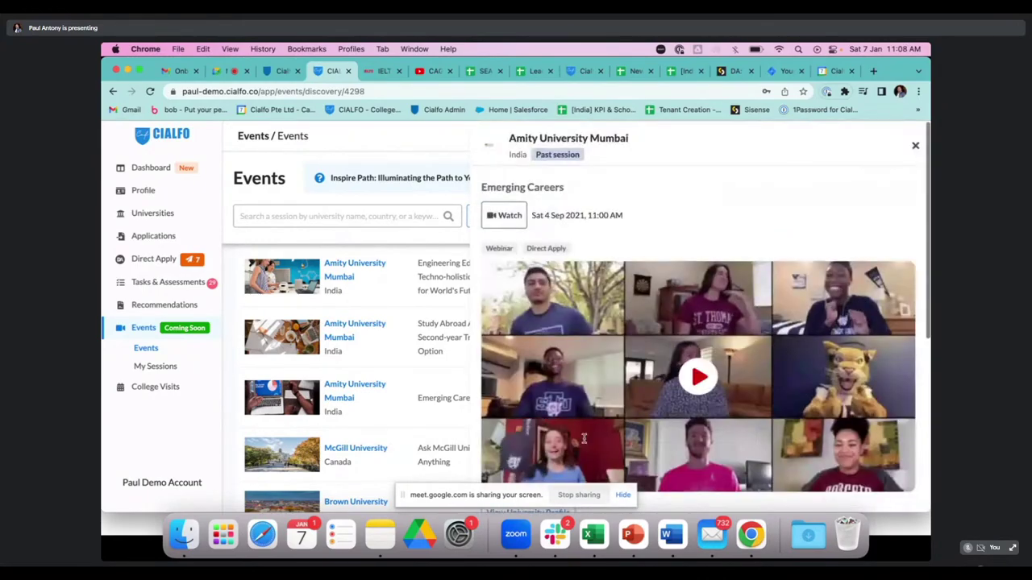
click(915, 145)
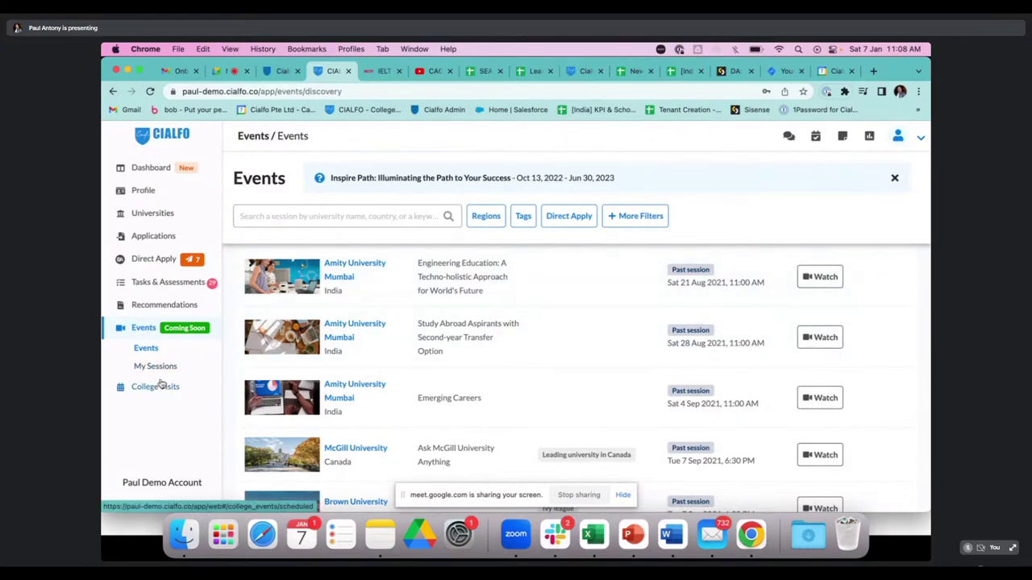
- Return to the dashboard and examine its recommendations, trending videos, study guides, application and scholarship charts, and deadline feeds
click(143, 169)
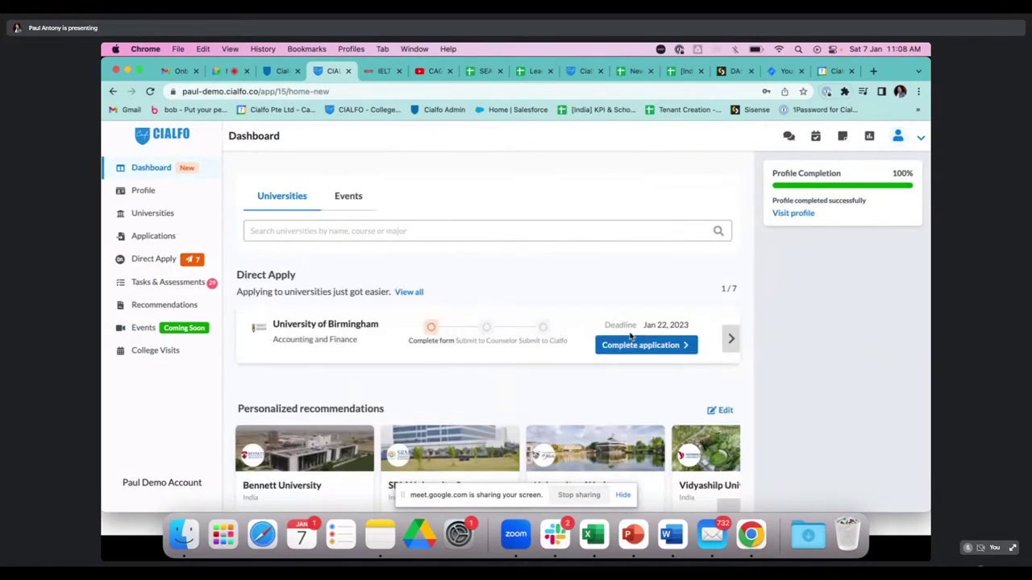
scroll(632, 336, down, 3)
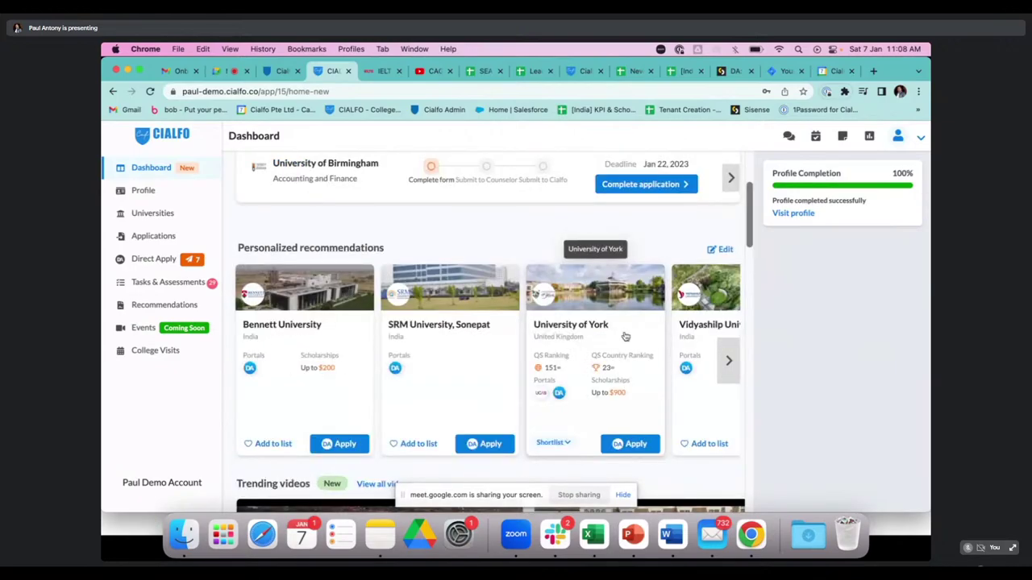
scroll(624, 337, down, 3)
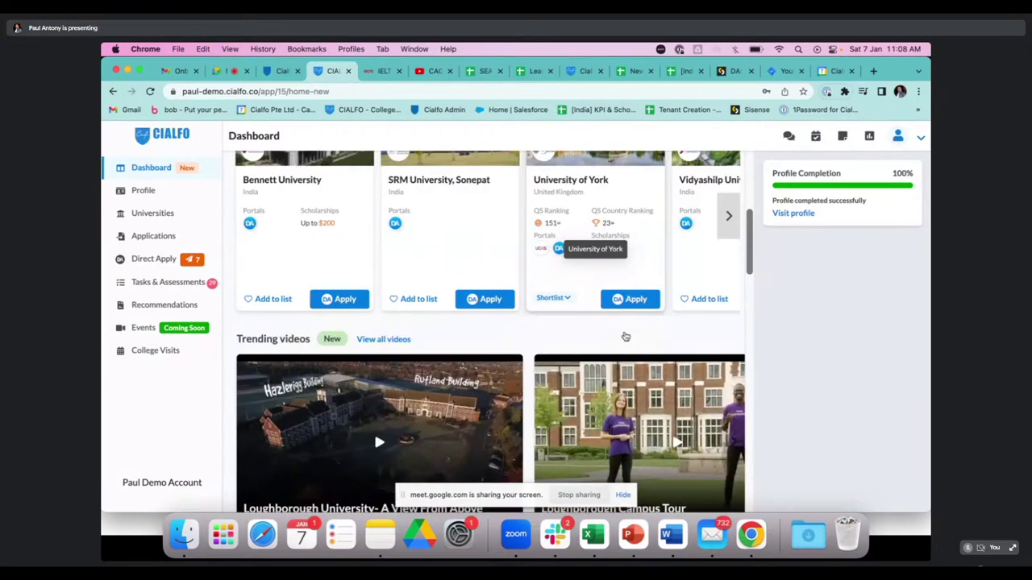
scroll(625, 336, down, 5)
scroll(625, 336, down, 2)
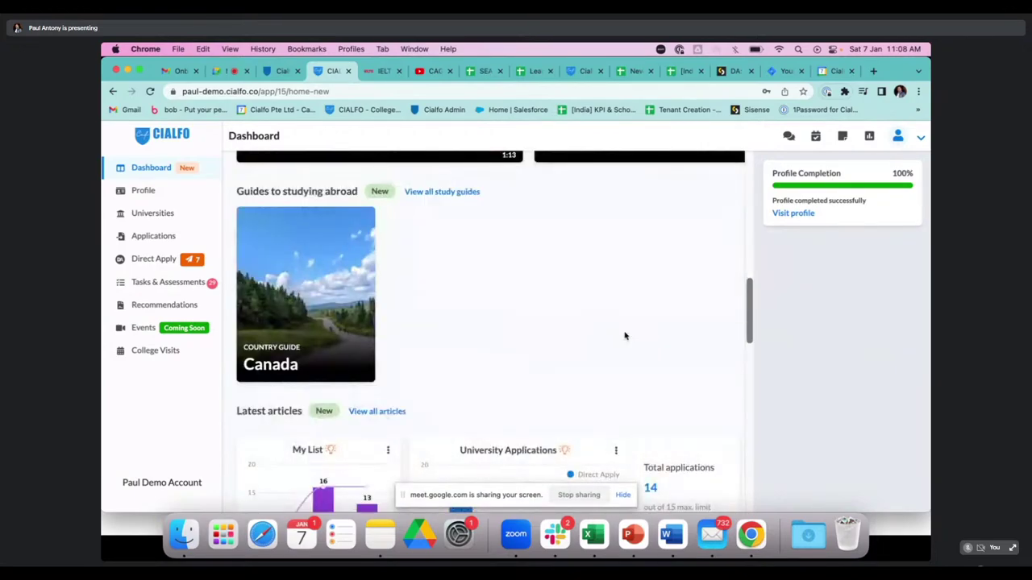
scroll(624, 336, down, 2)
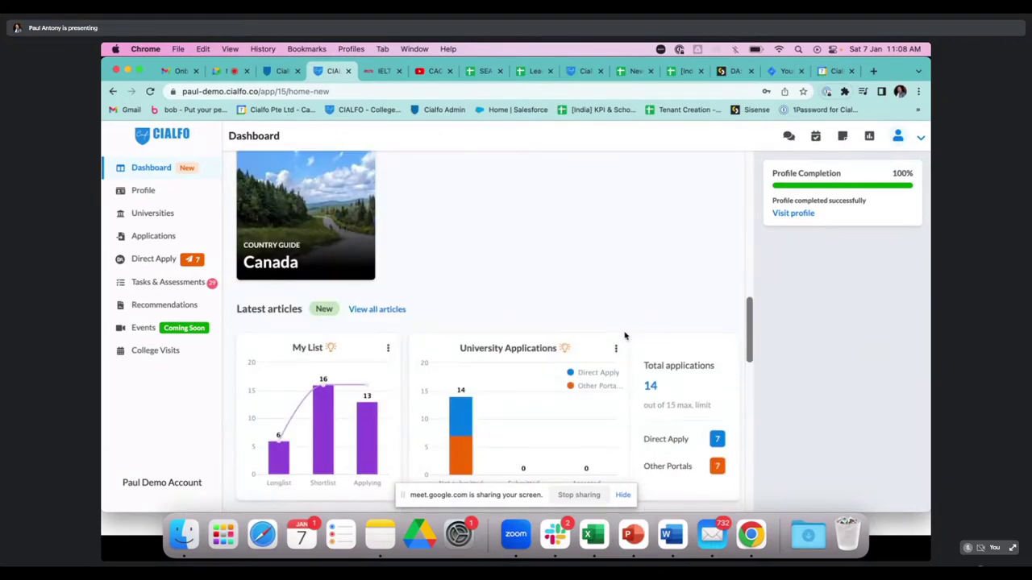
scroll(625, 336, down, 10)
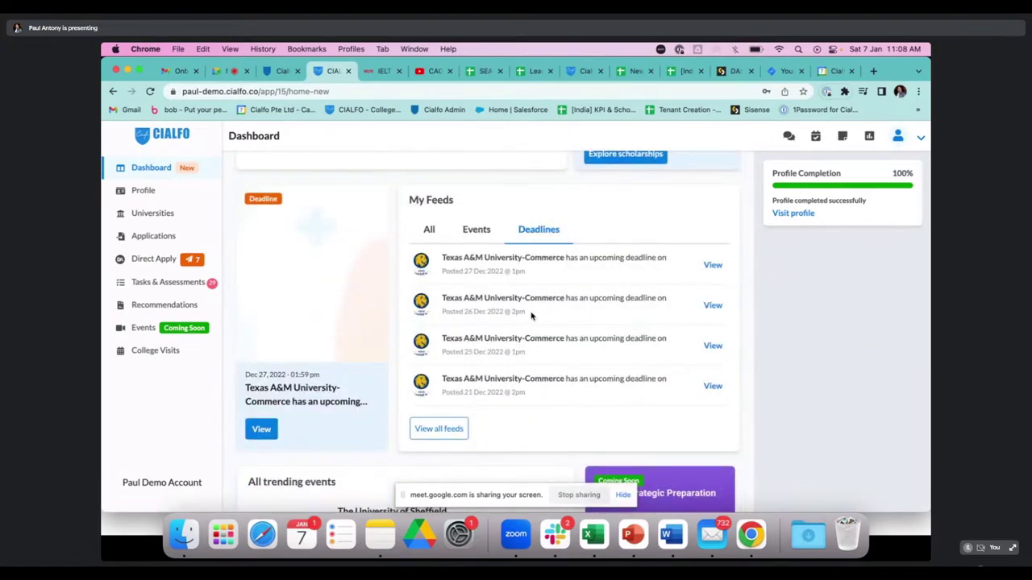
scroll(531, 316, up, 5)
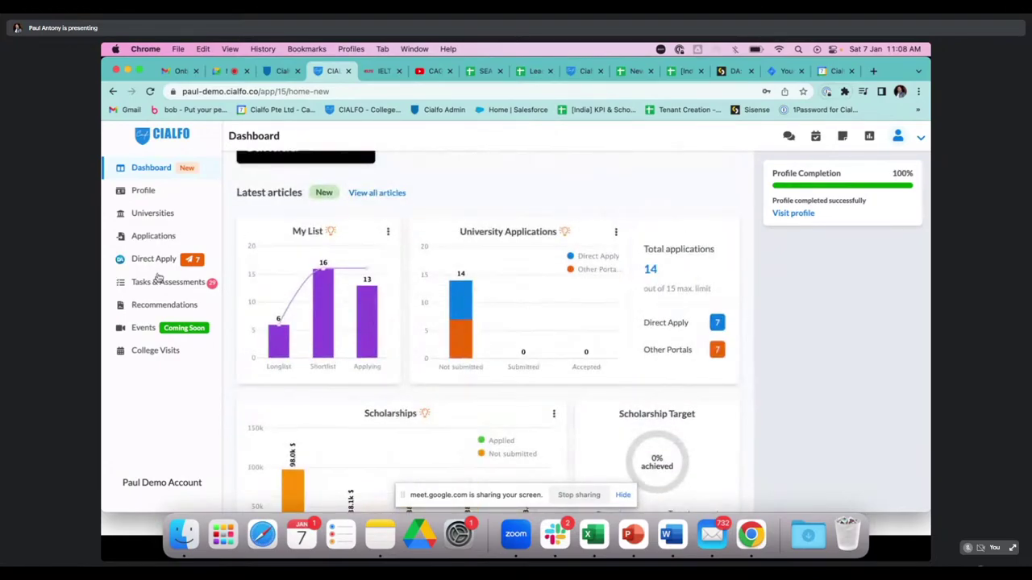
mouse_move(462, 297)
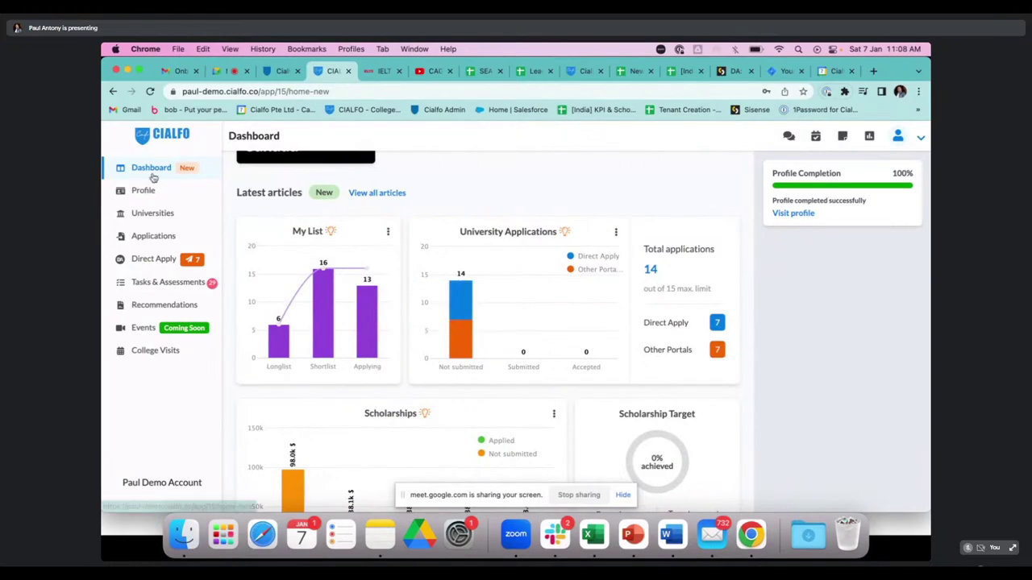
scroll(496, 230, up, 5)
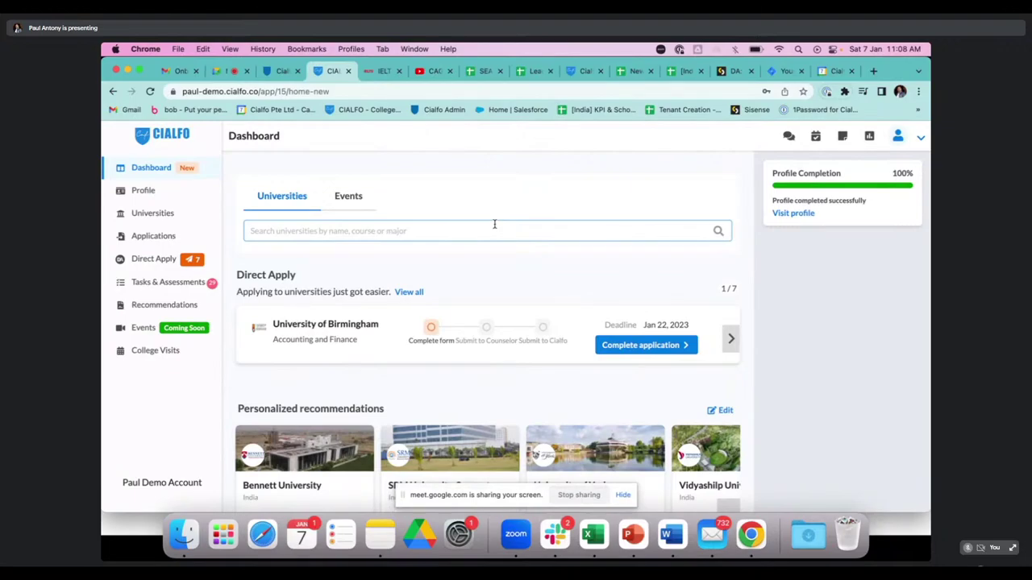
scroll(496, 225, down, 3)
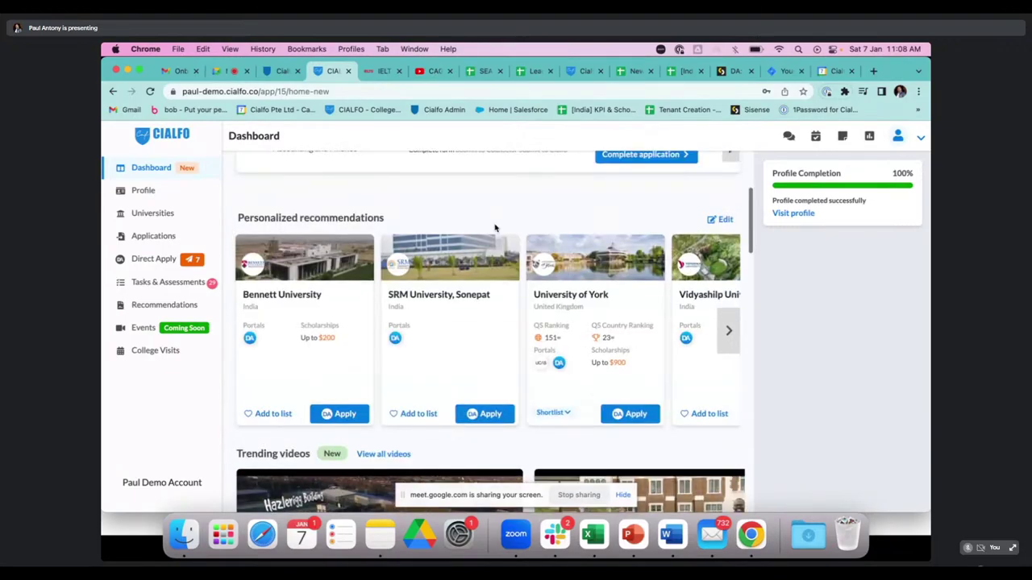
- Open the Help Center's student resources, skim the Resume Builder article, and close both the article and the resources
click(898, 138)
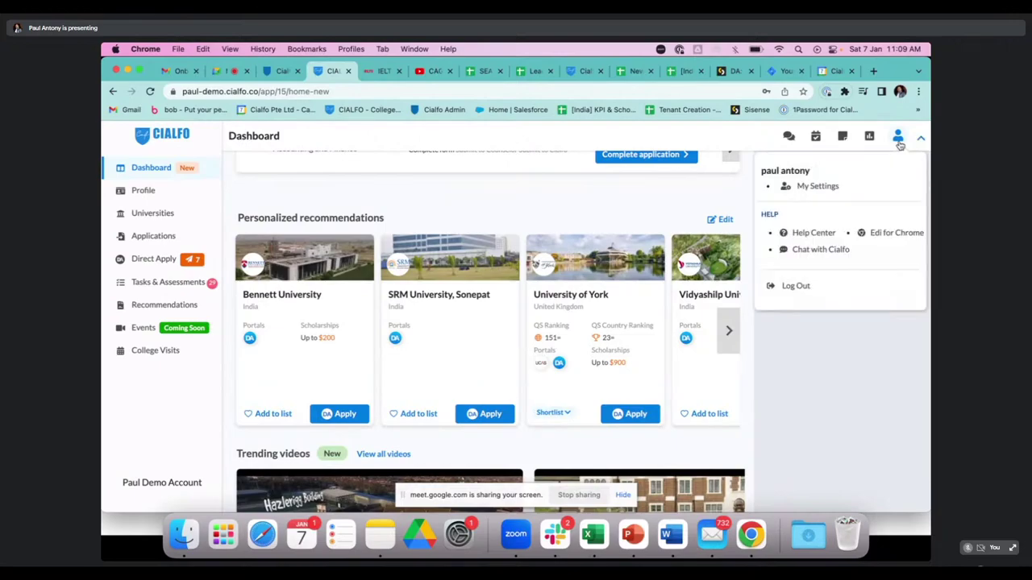
click(807, 236)
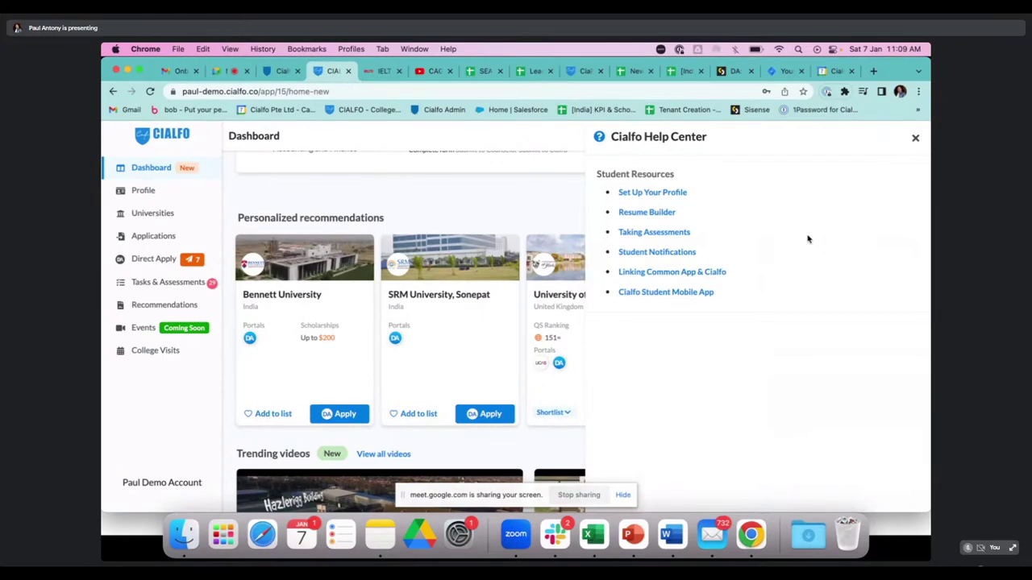
click(653, 213)
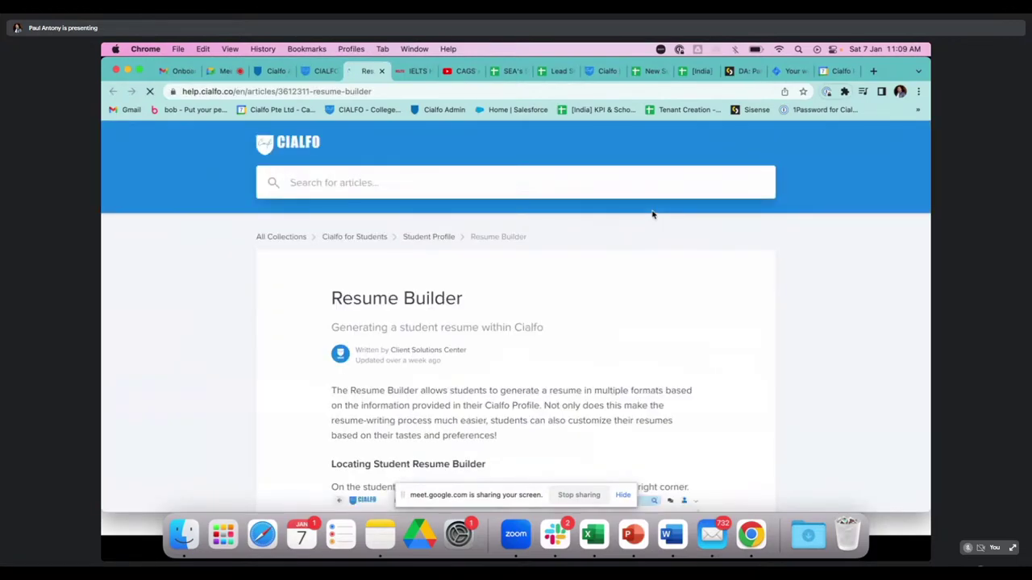
scroll(641, 327, down, 5)
scroll(641, 326, down, 10)
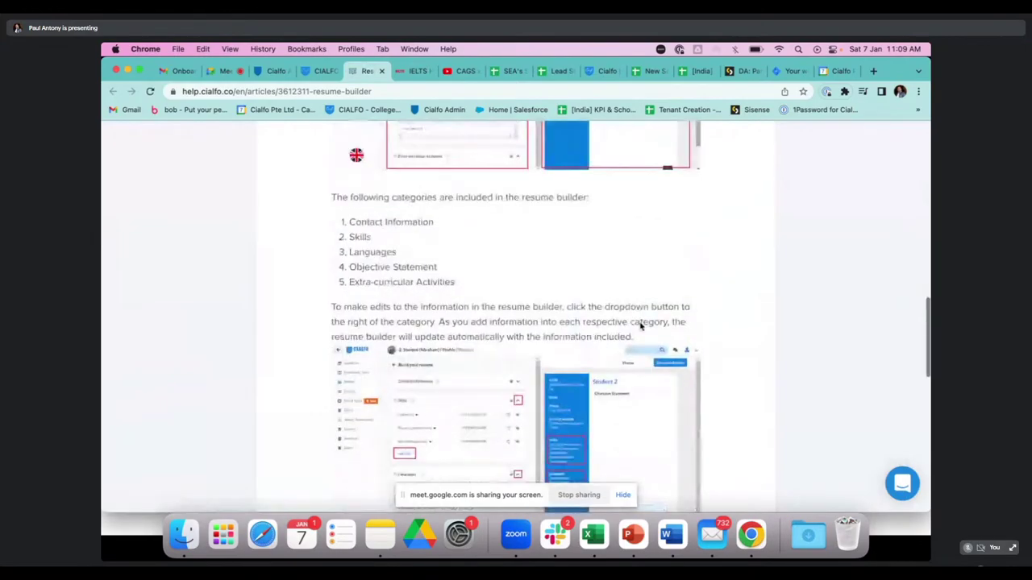
click(382, 71)
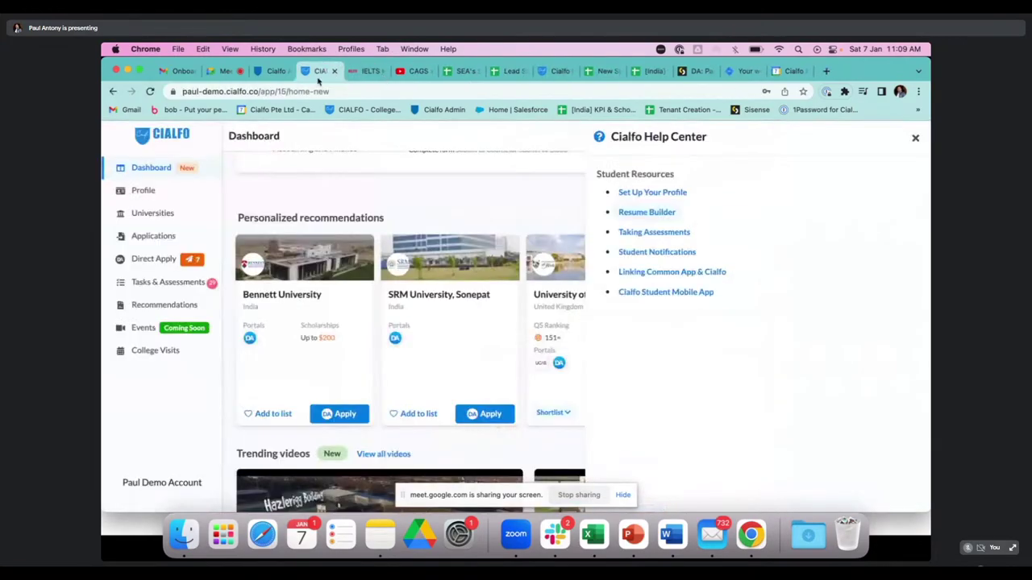
click(915, 138)
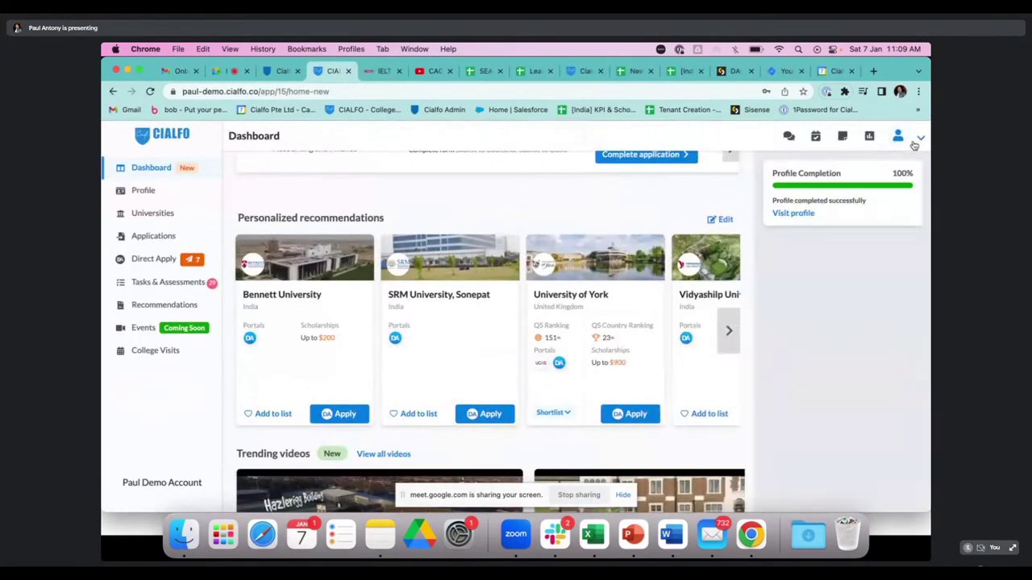
- Start a support conversation with Cialfo, send the message "hi", and close the chat after viewing the reply
click(897, 136)
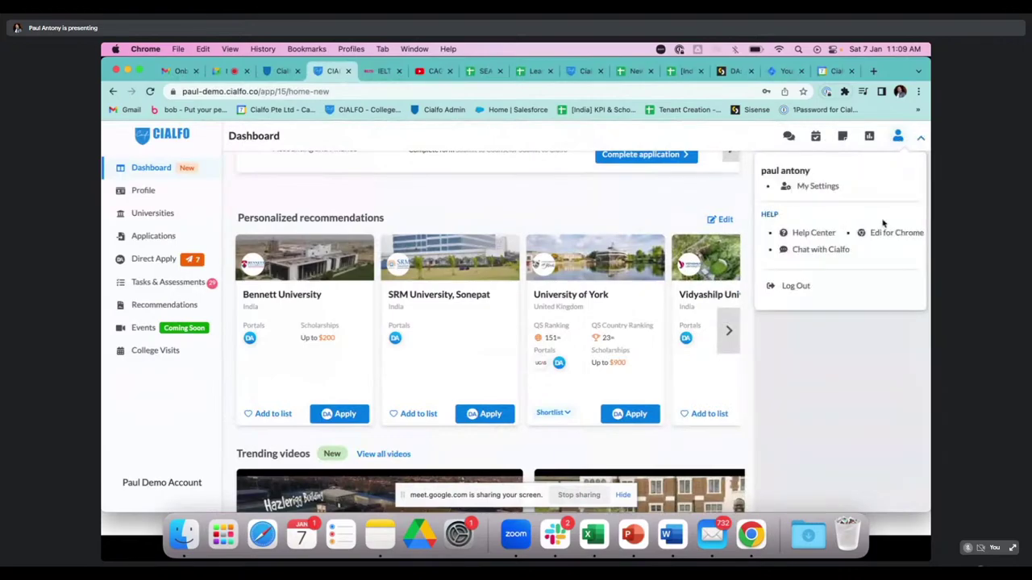
click(818, 250)
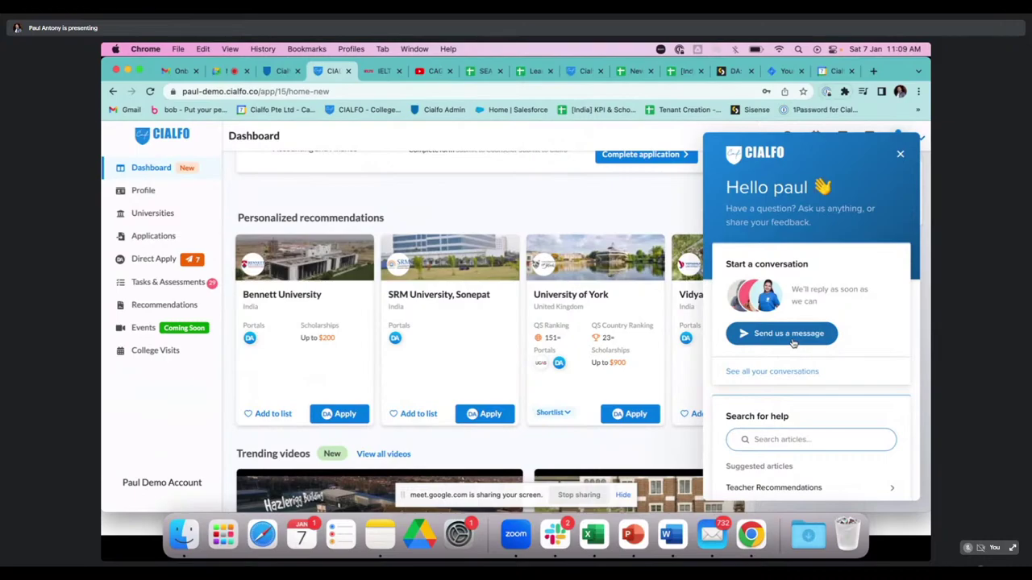
click(902, 152)
click(898, 138)
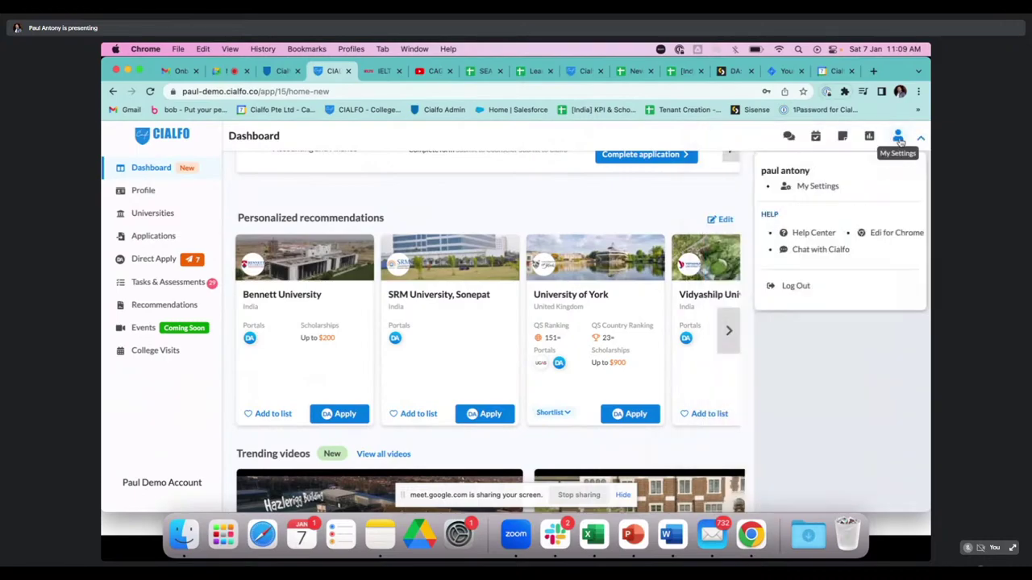
click(836, 251)
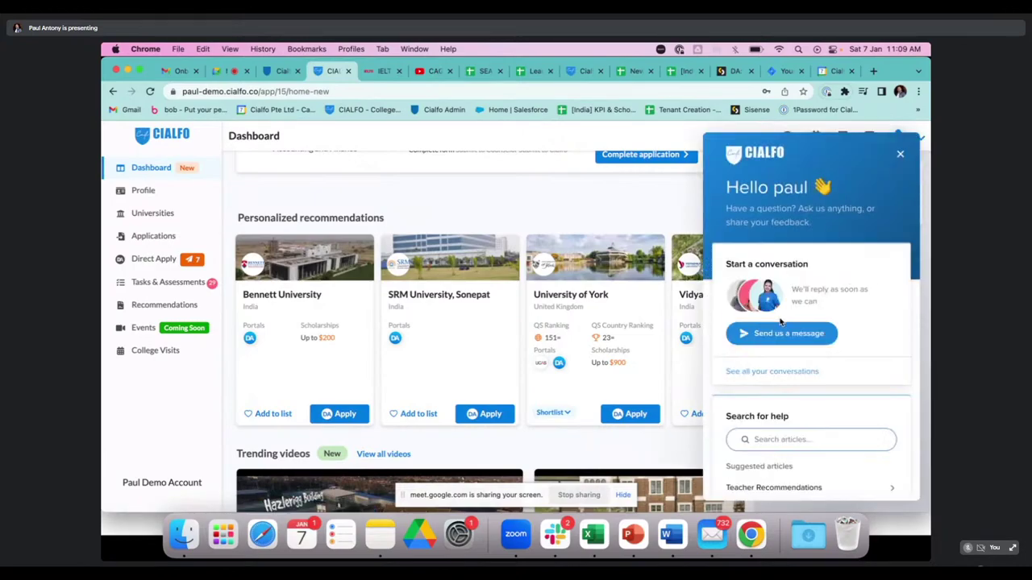
click(780, 334)
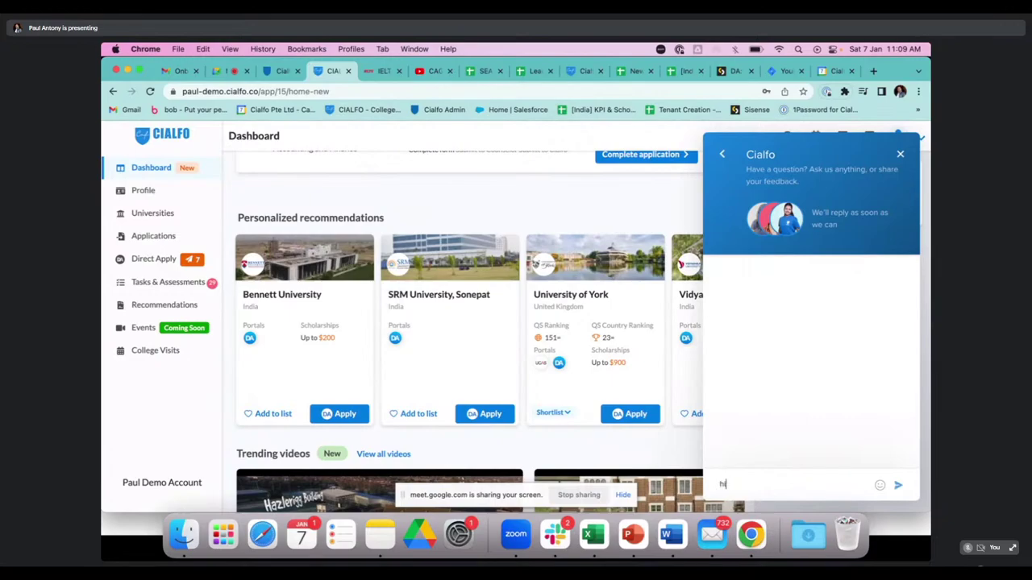
key(Return)
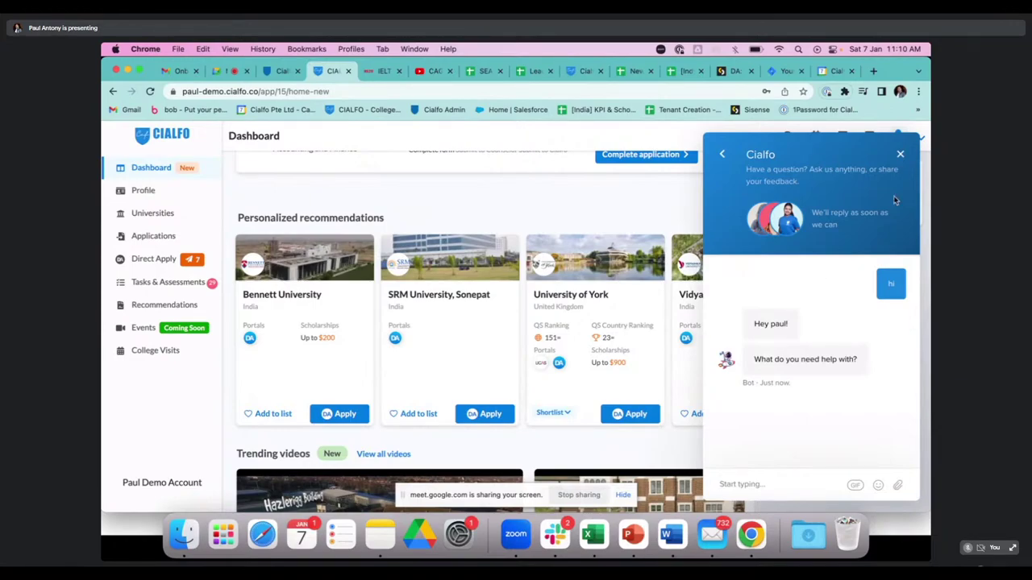
click(901, 157)
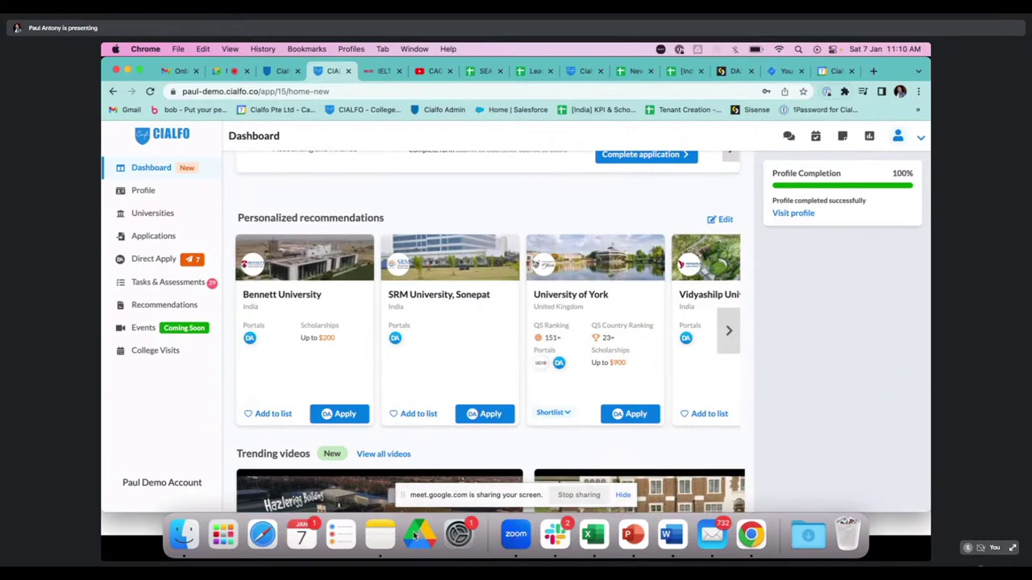
- Switch to the Google Meet call and stop presenting the screen
click(224, 71)
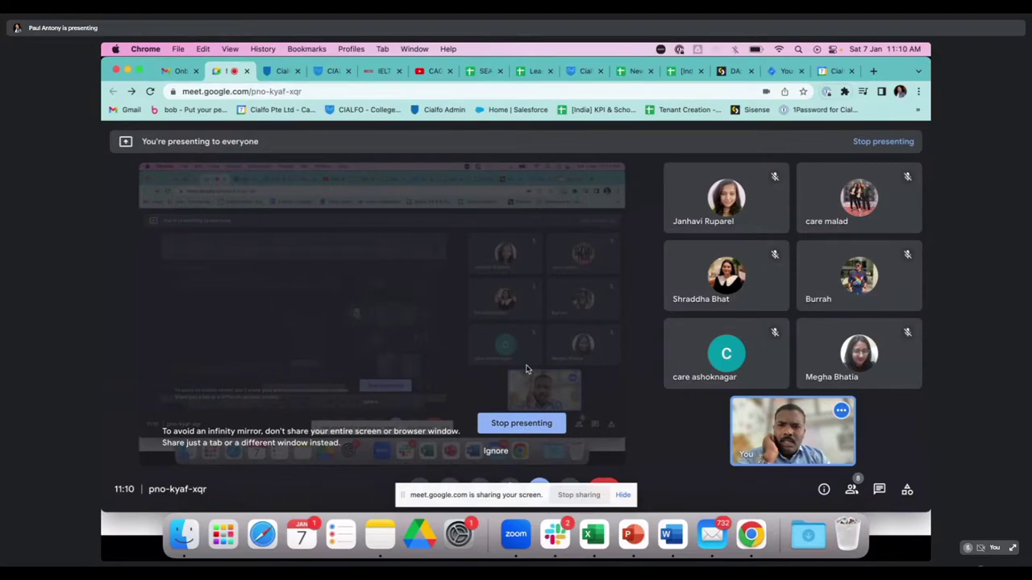
click(530, 427)
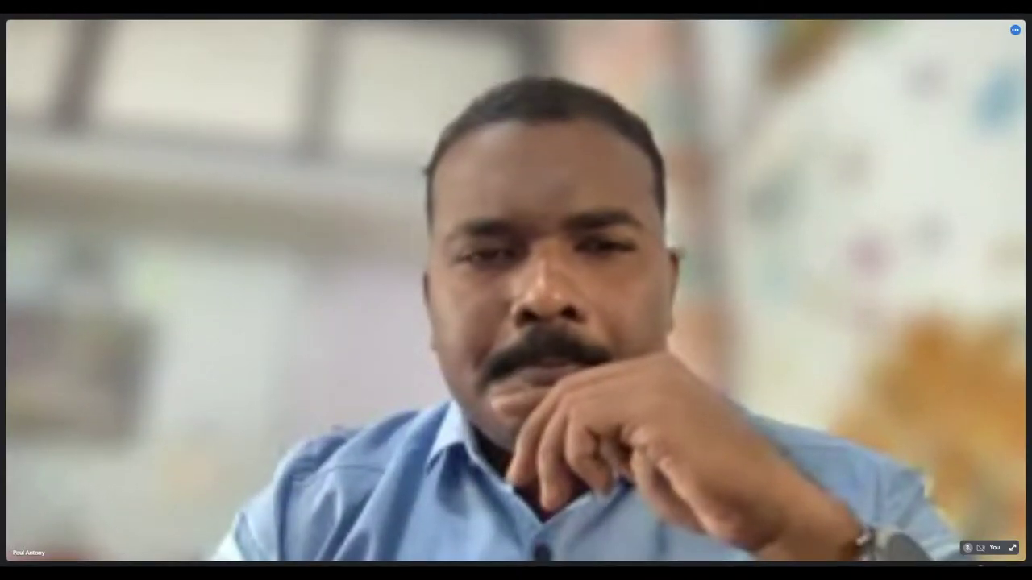